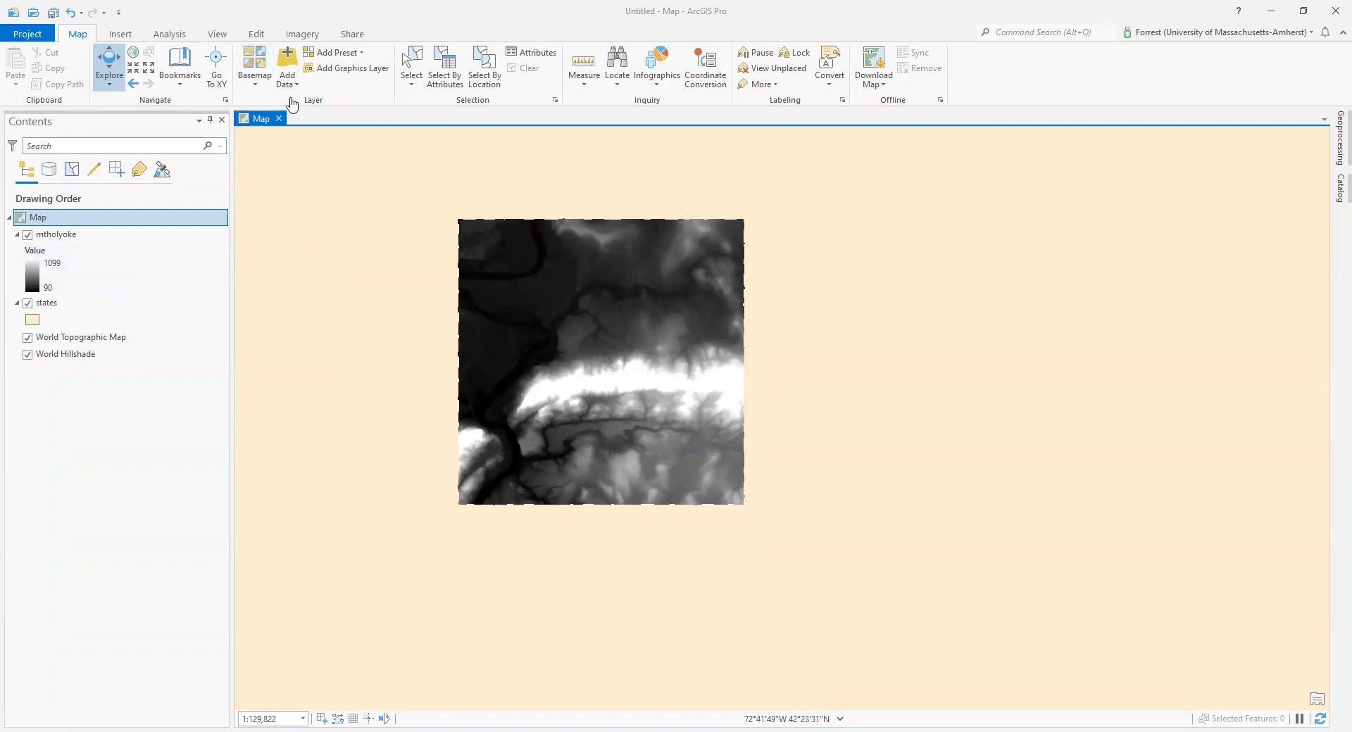
- Set the map's XY coordinate system to NAD 1983 StatePlane Massachusetts FIPS 2001 (Meters) in the map properties
right_click(47, 217)
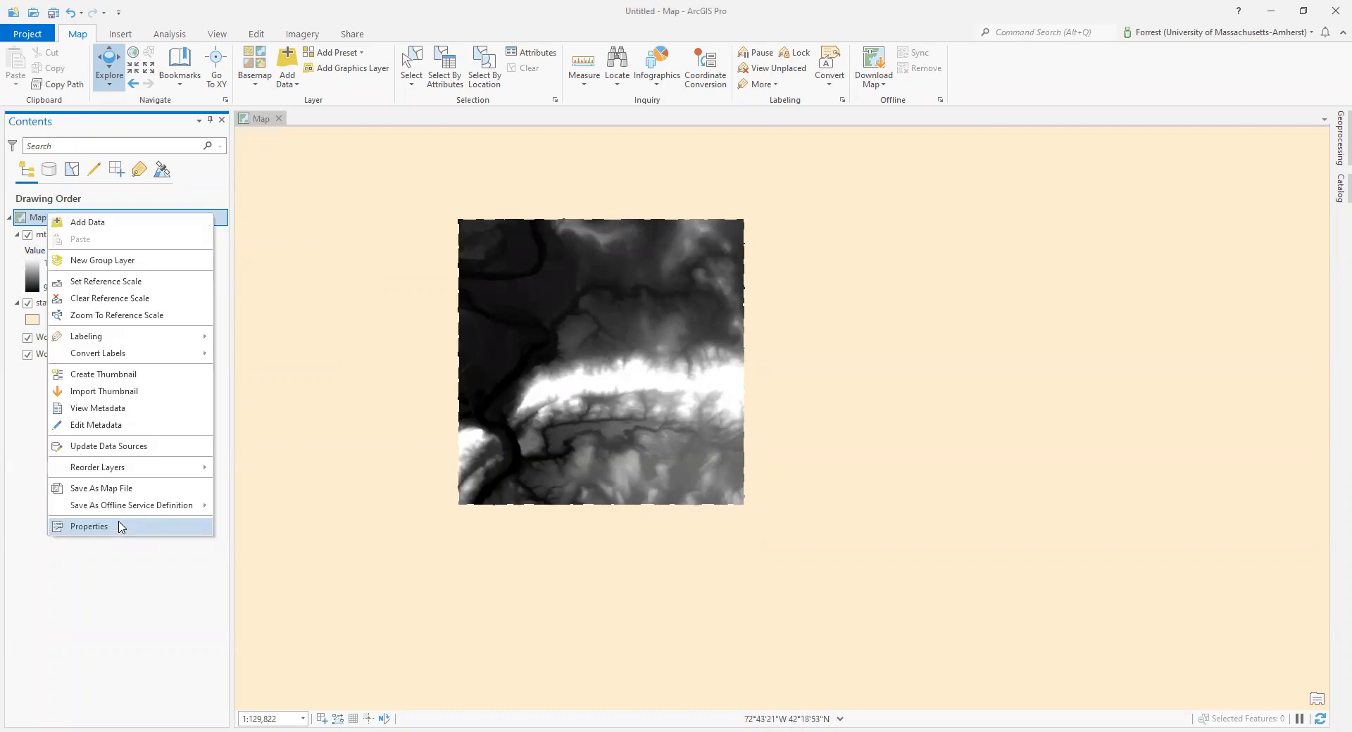
left_click(120, 522)
left_click_drag(580, 230, 290, 53)
left_click(329, 225)
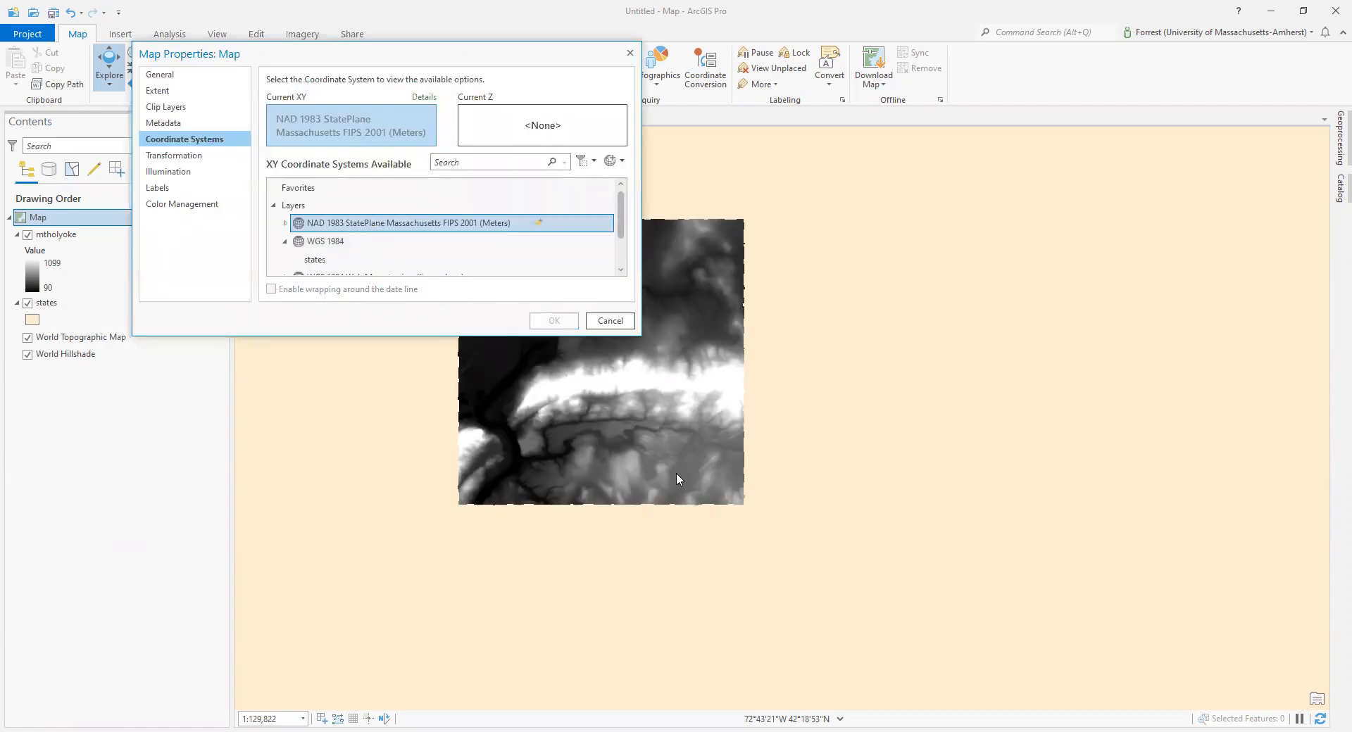
left_click(286, 242)
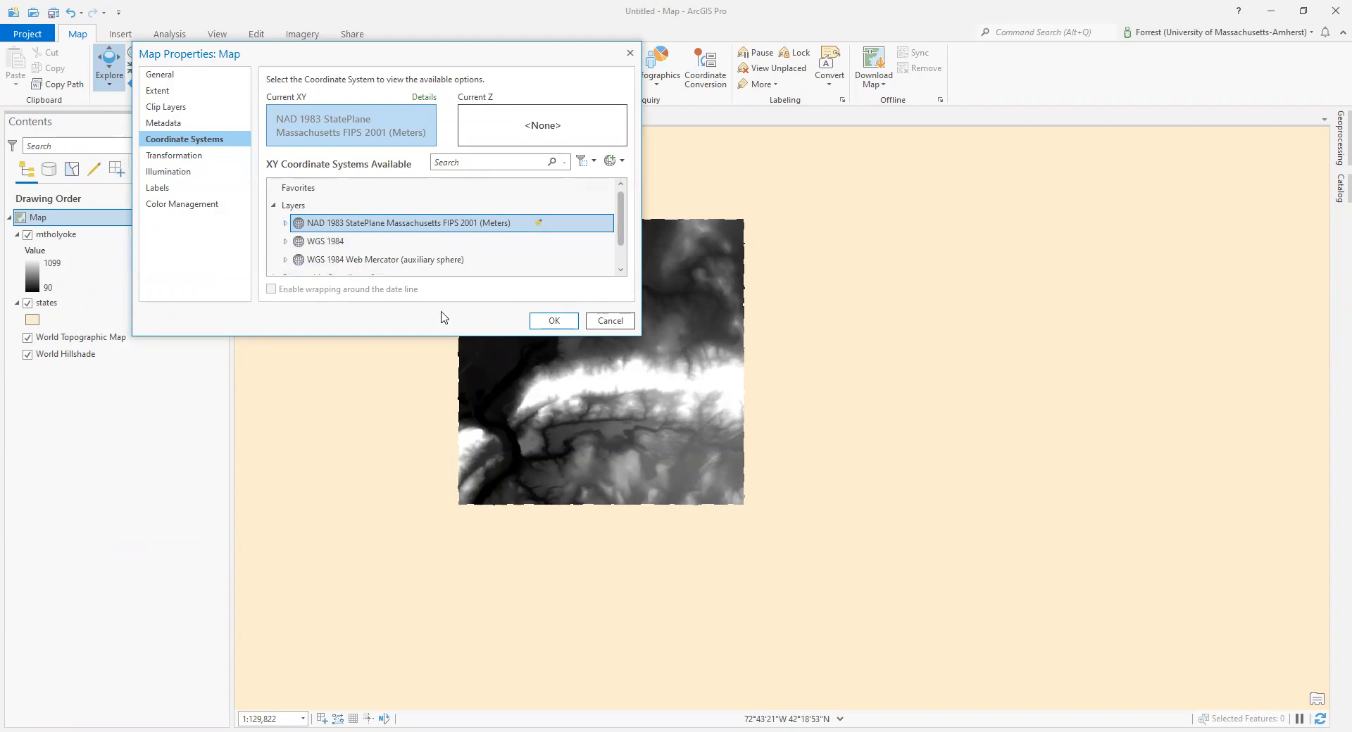
left_click(554, 321)
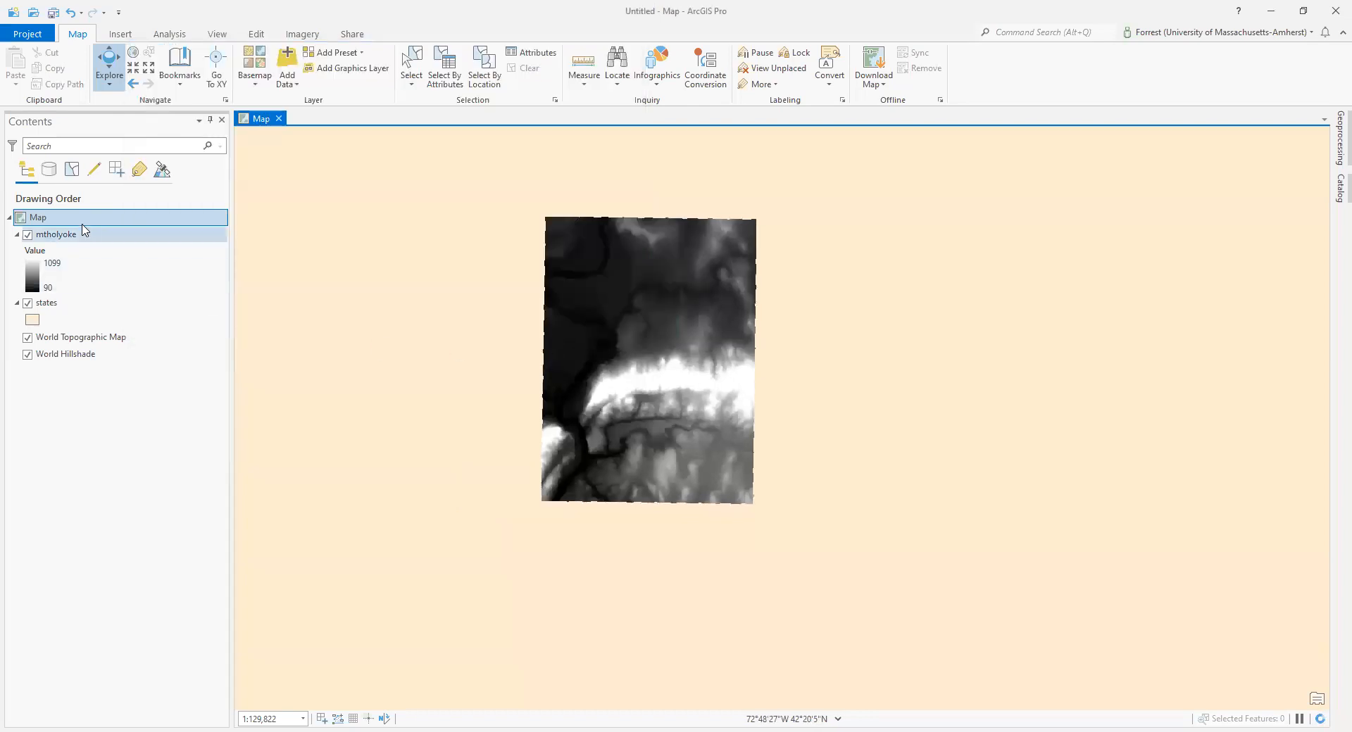
- Change the map's XY coordinate system to WGS 1984, the system used by the states layer
left_click(133, 52)
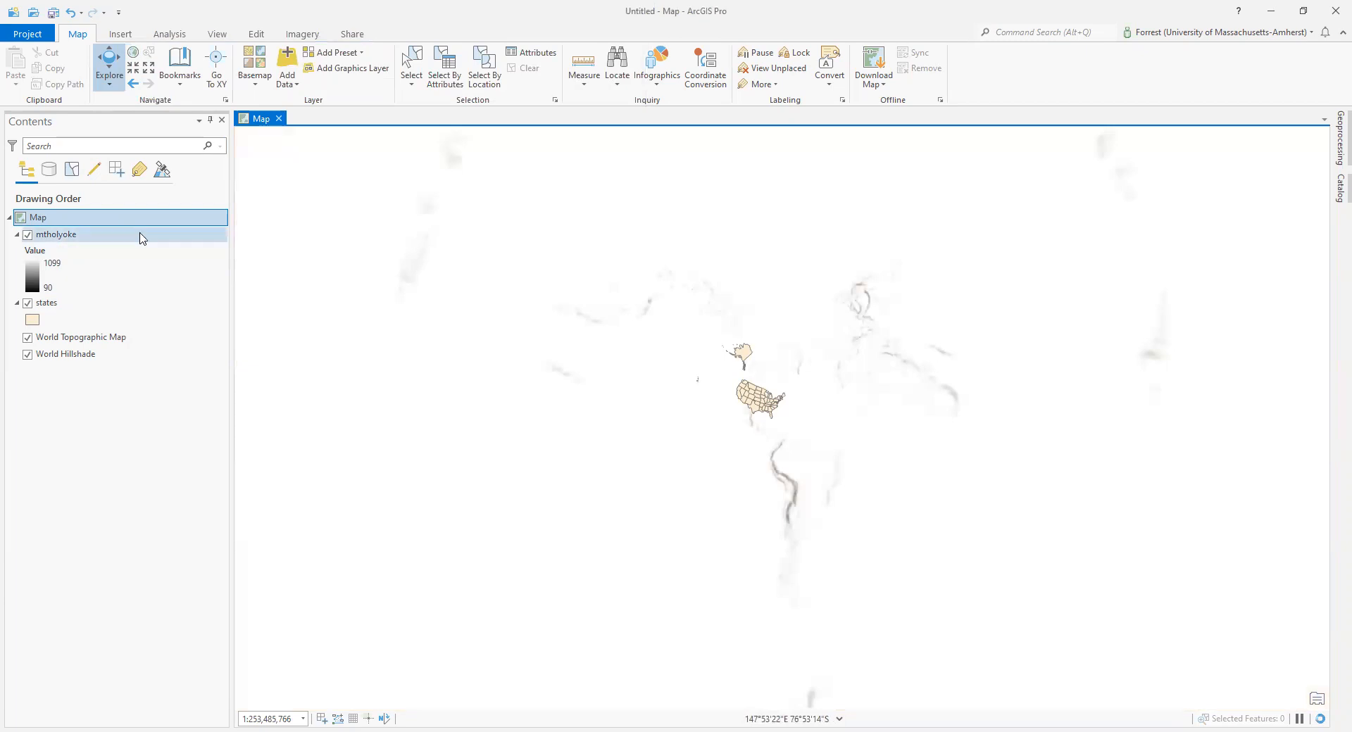
right_click(86, 220)
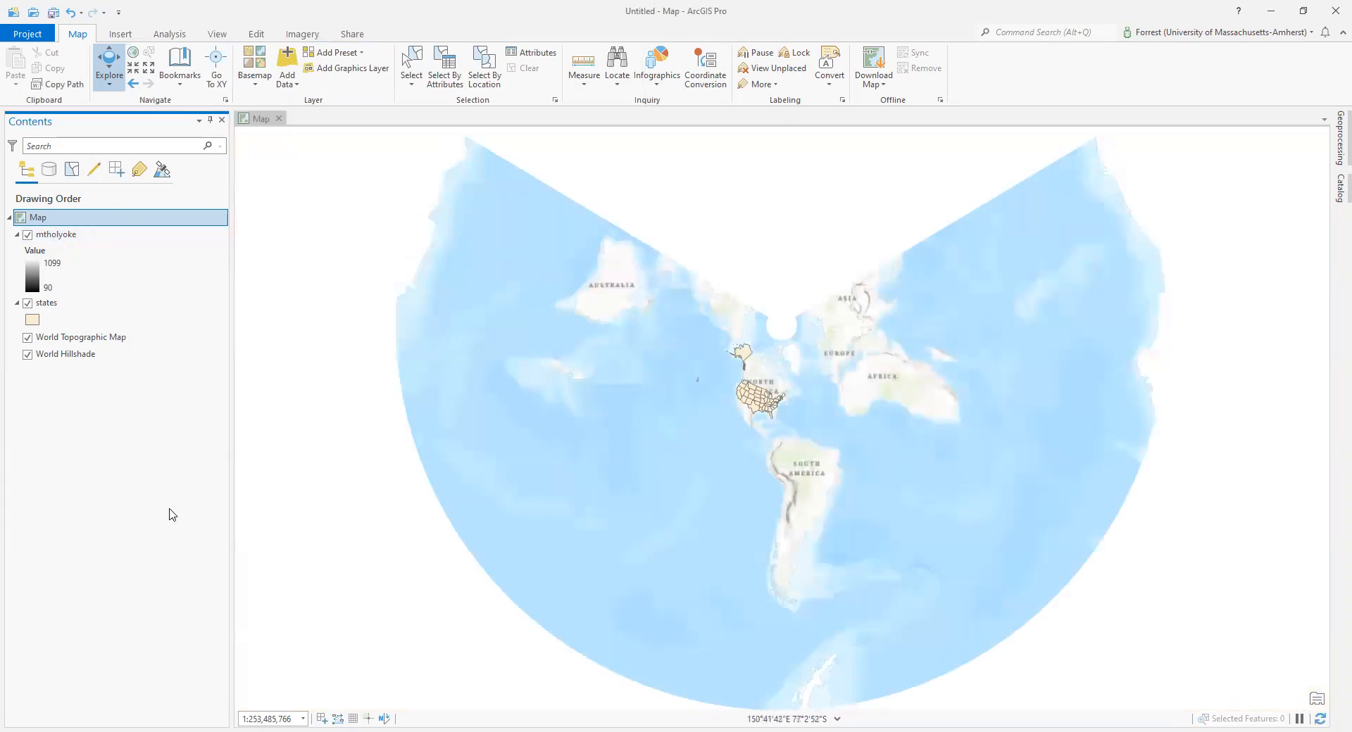
left_click(172, 536)
left_click(617, 438)
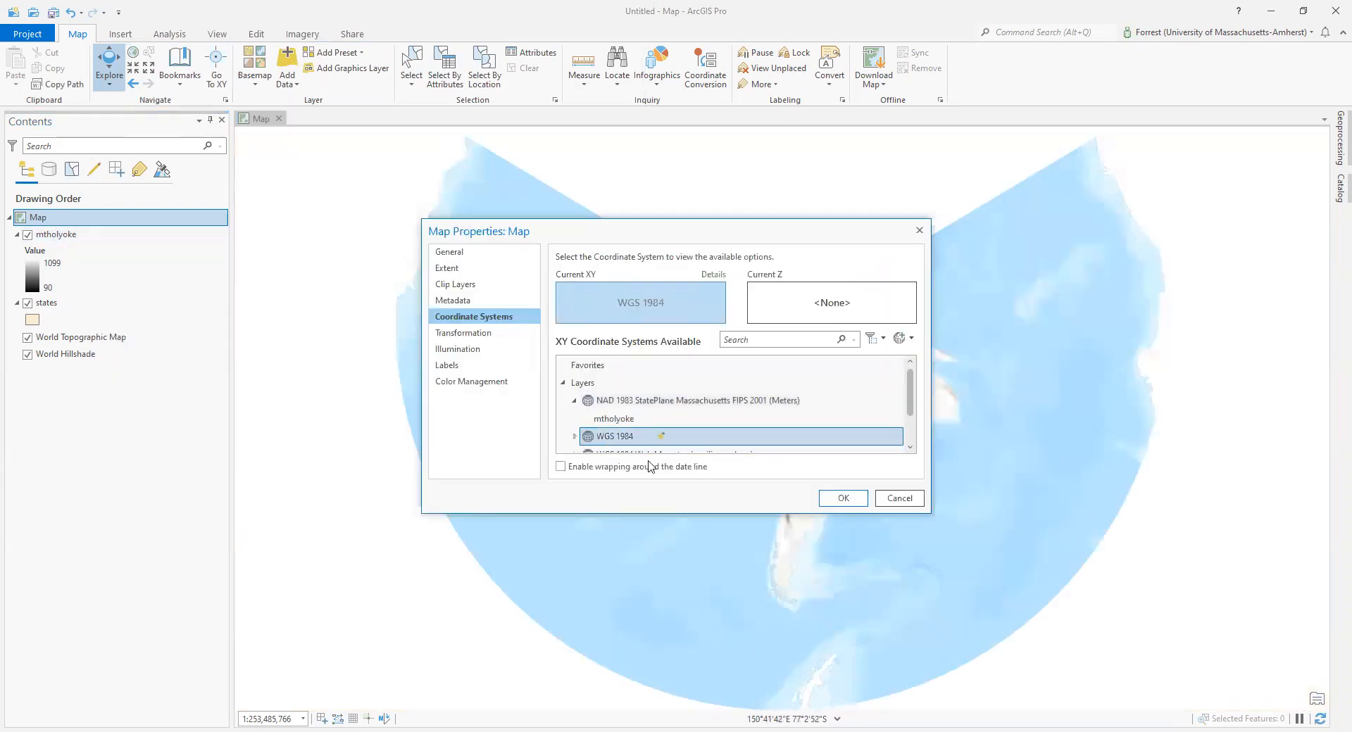
left_click(856, 502)
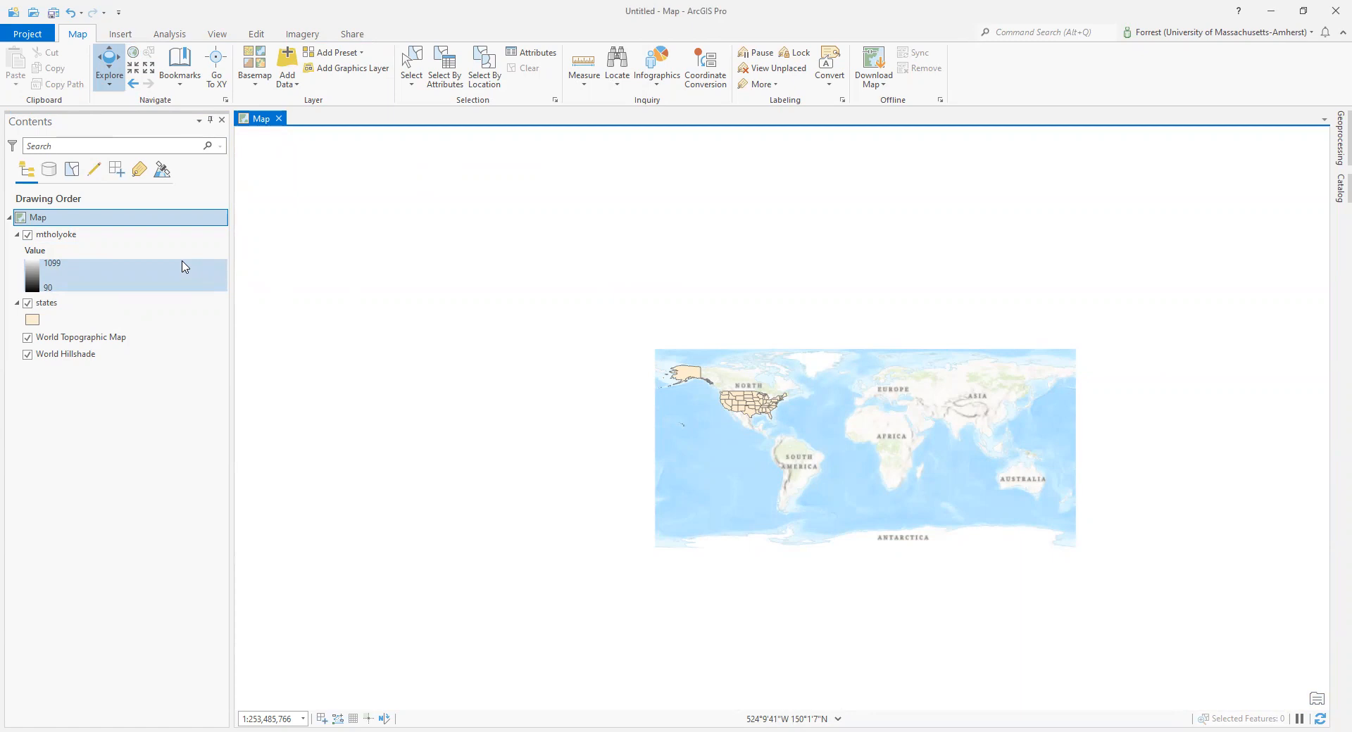
- Zoom the map to the extent of the mtholyoke raster layer
left_click(63, 238)
right_click(63, 238)
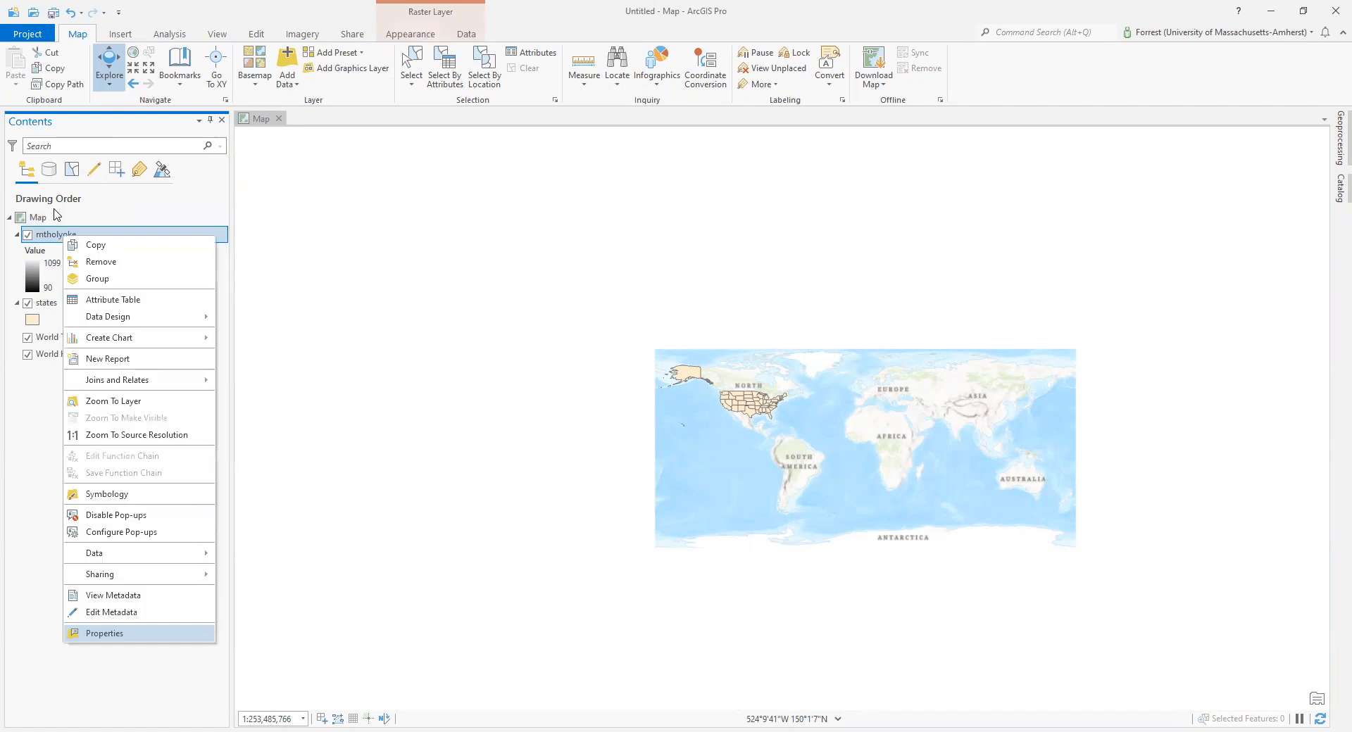
left_click(54, 217)
right_click(54, 218)
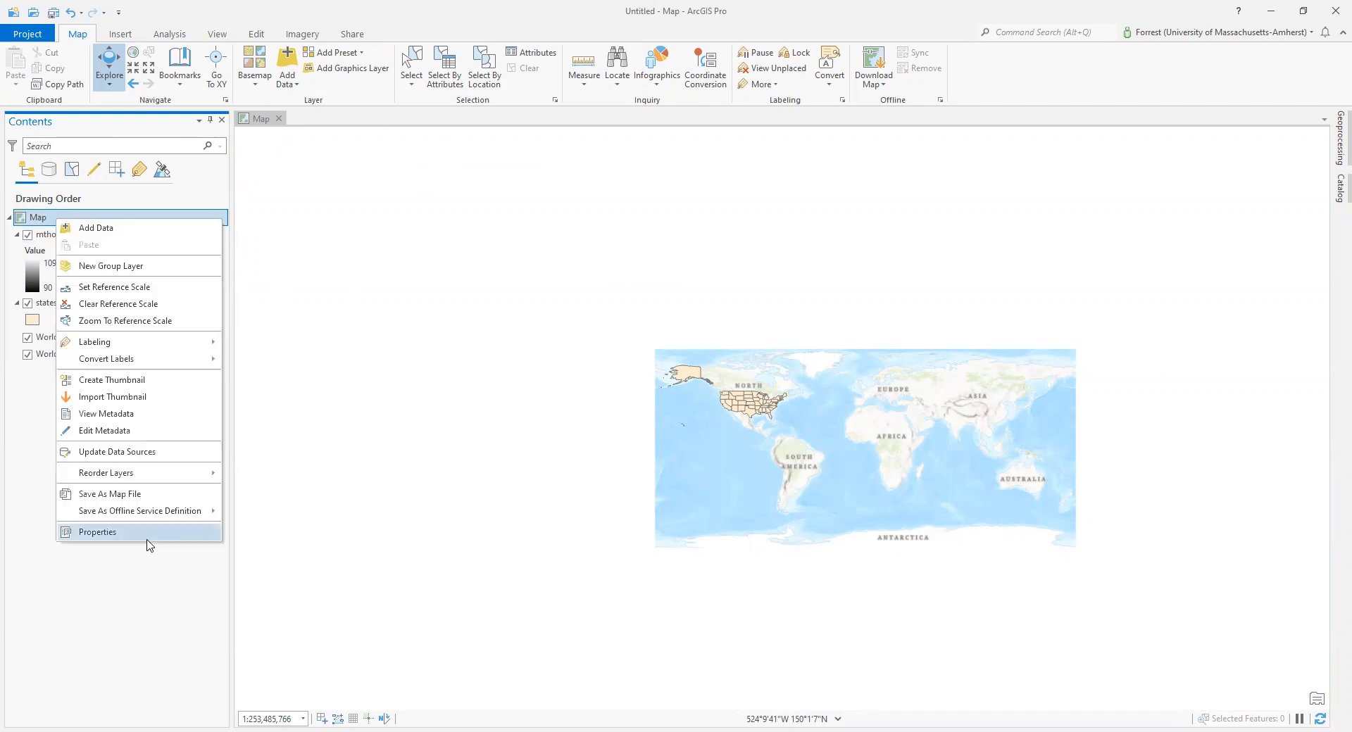
left_click(31, 414)
left_click(55, 235)
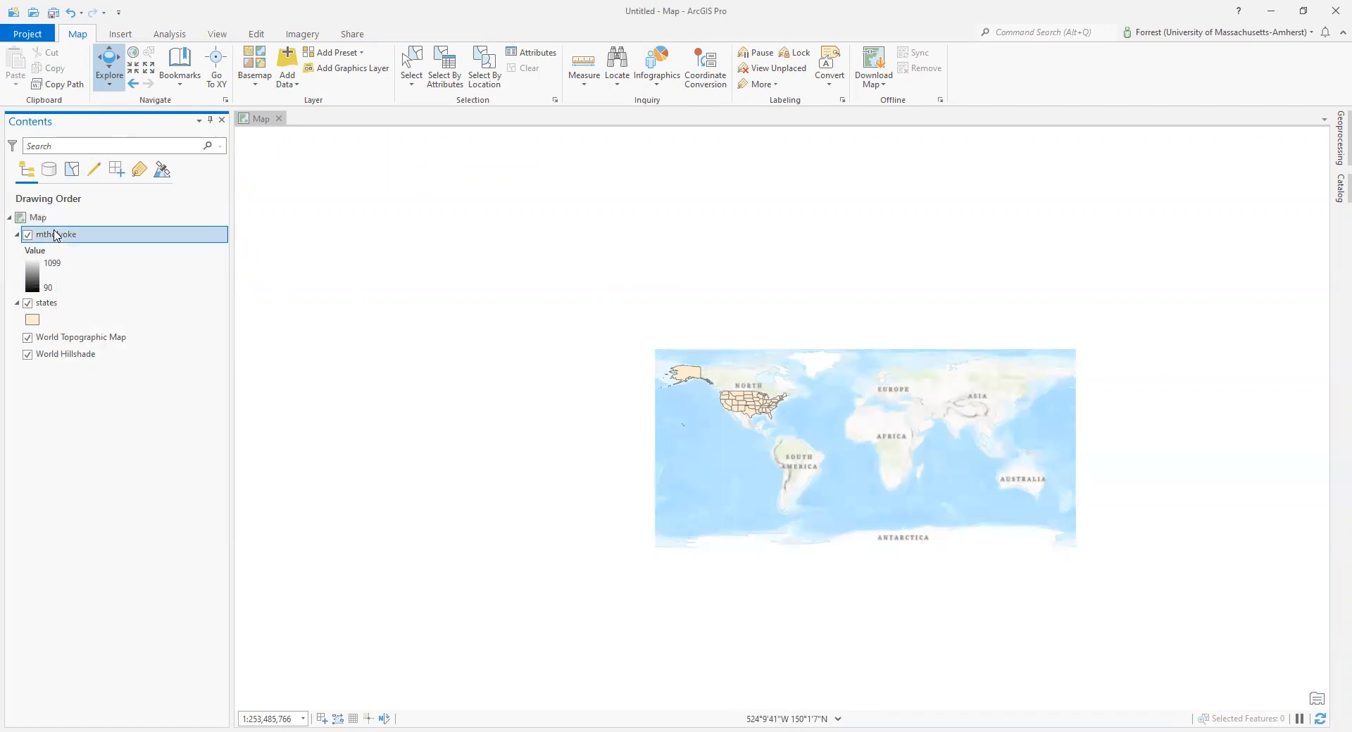
right_click(55, 235)
left_click(124, 395)
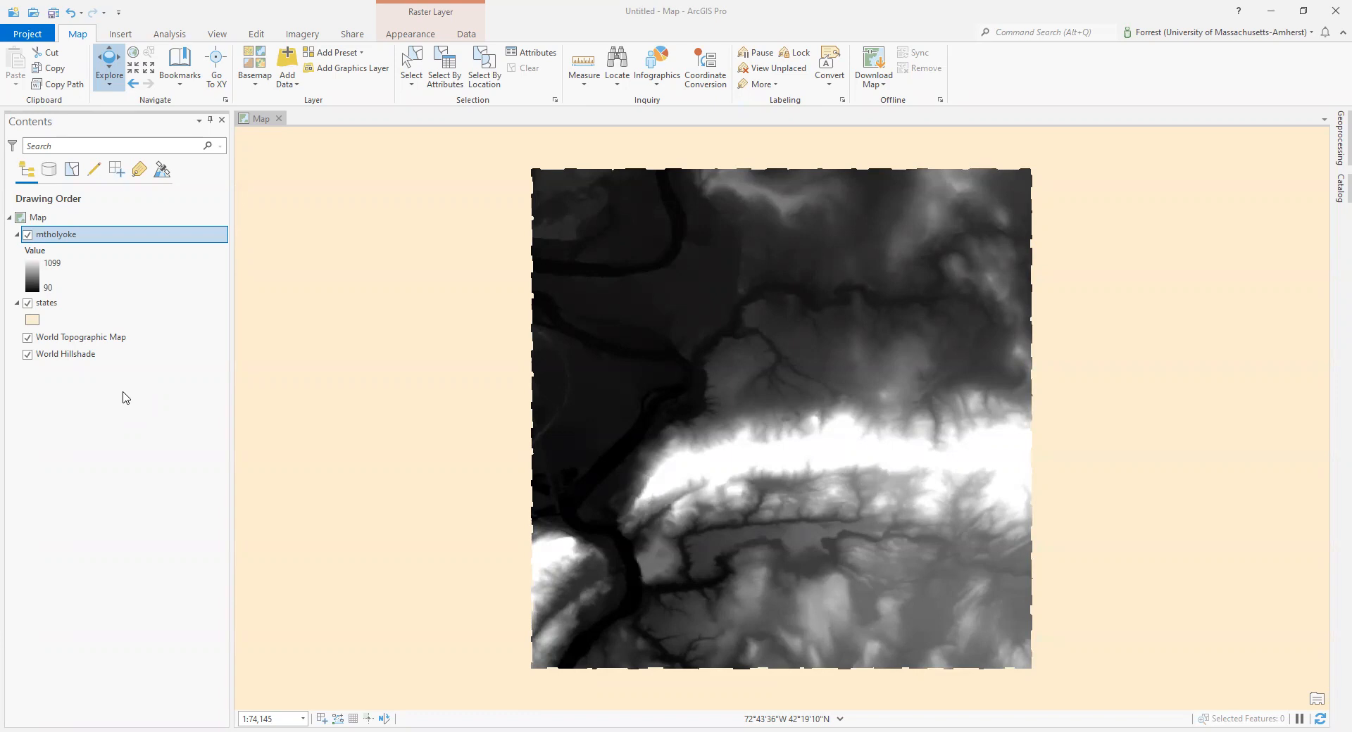
- Switch the map's XY coordinate system back to NAD 1983 StatePlane Massachusetts FIPS 2001 (Meters)
left_click(26, 220)
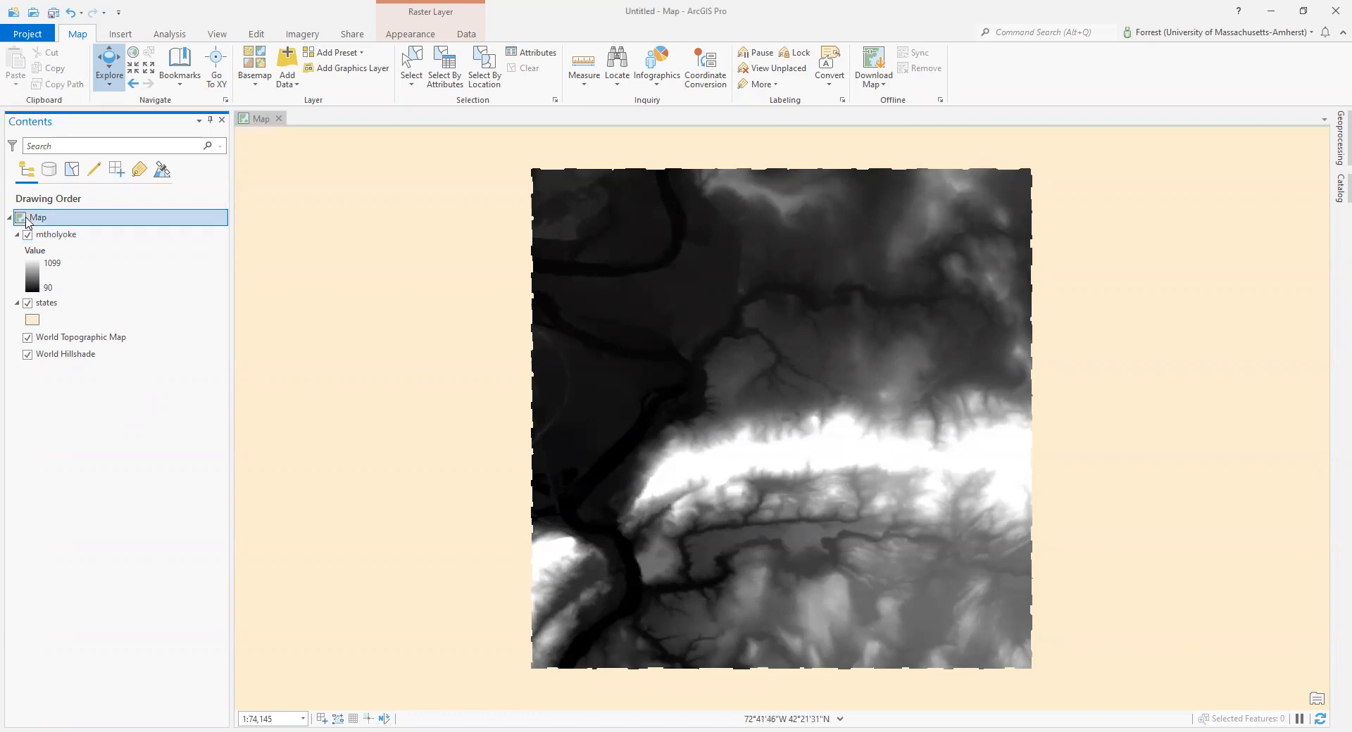
right_click(26, 220)
left_click(88, 678)
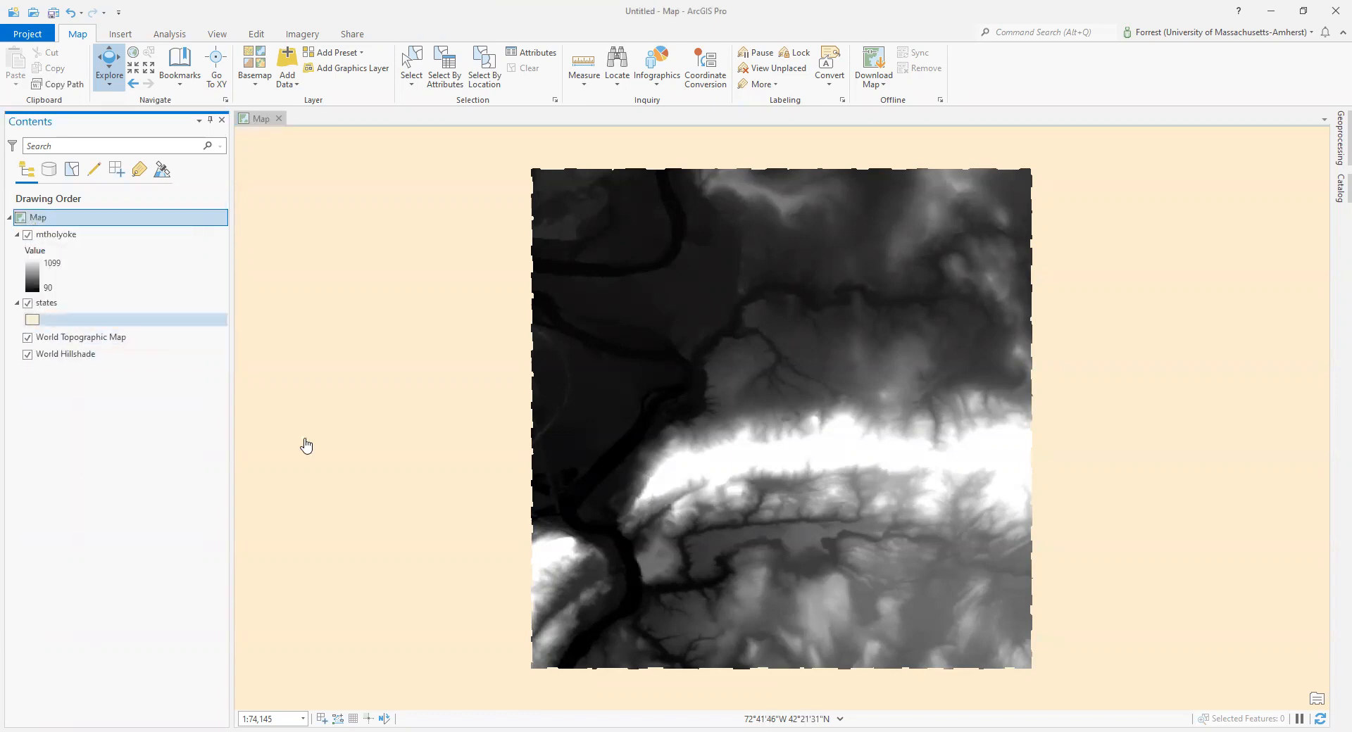
scroll(307, 446, "down", 8)
scroll(615, 447, "up", 3)
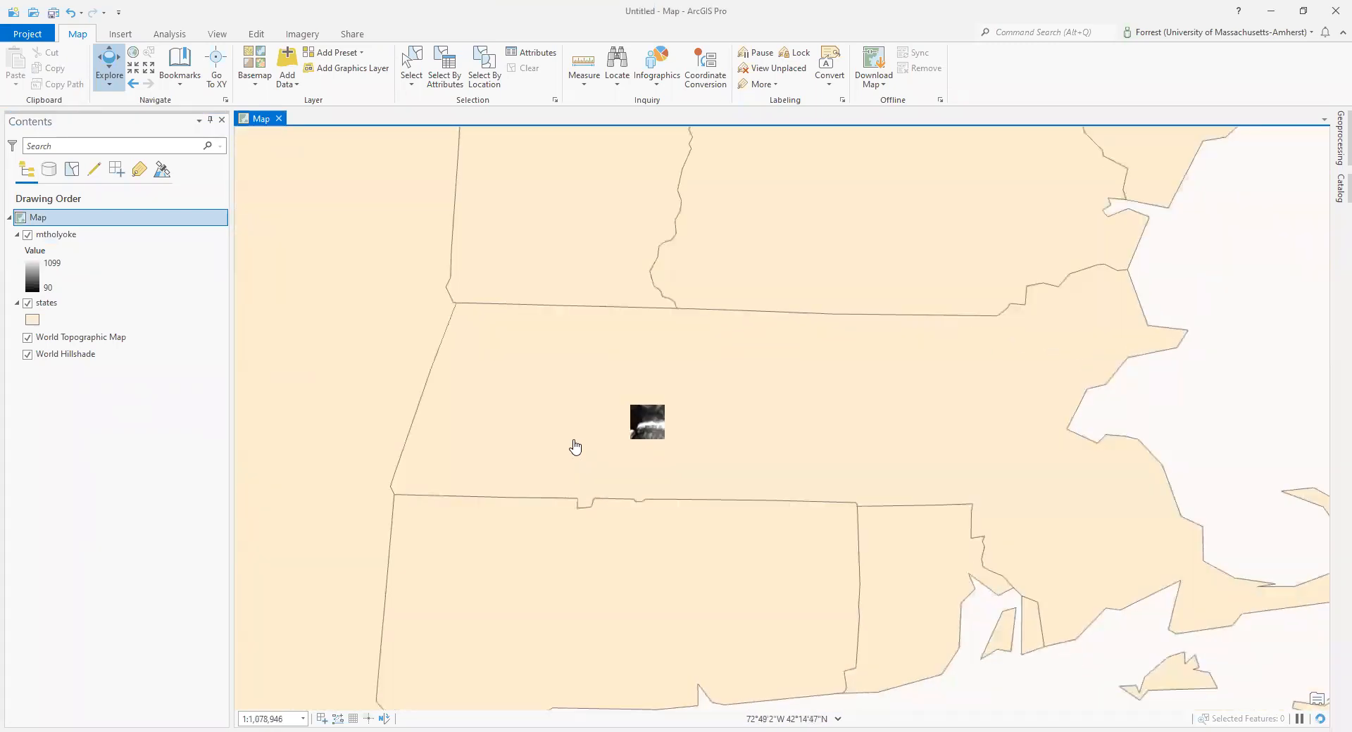
right_click(66, 218)
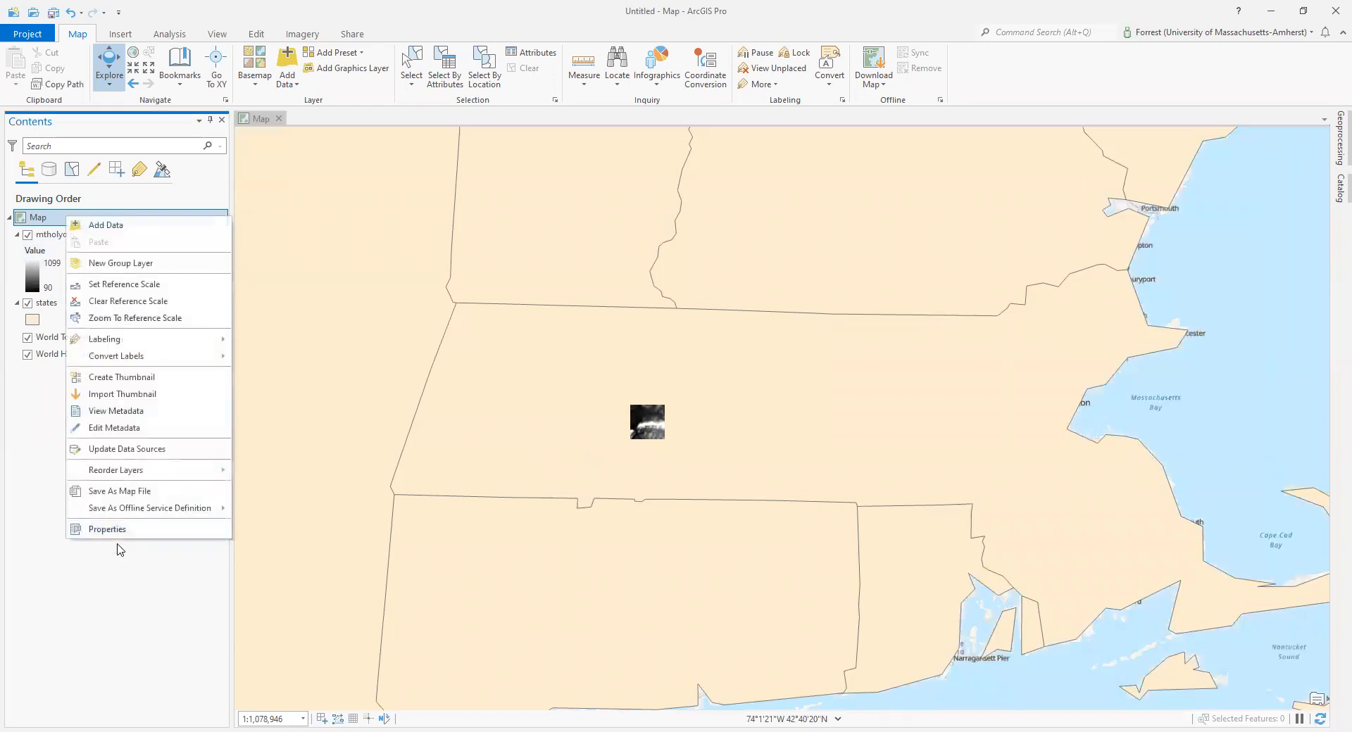
left_click(123, 537)
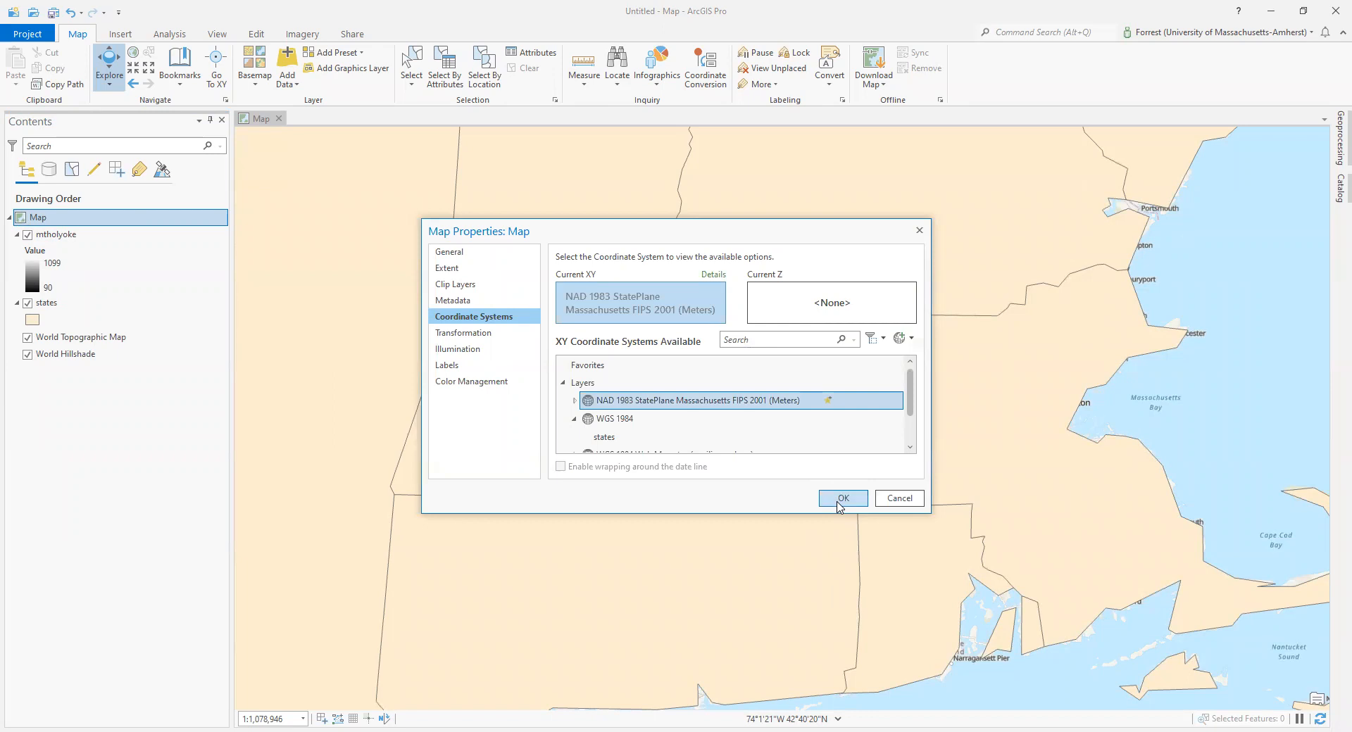
left_click(842, 499)
left_click_drag(721, 476, 670, 450)
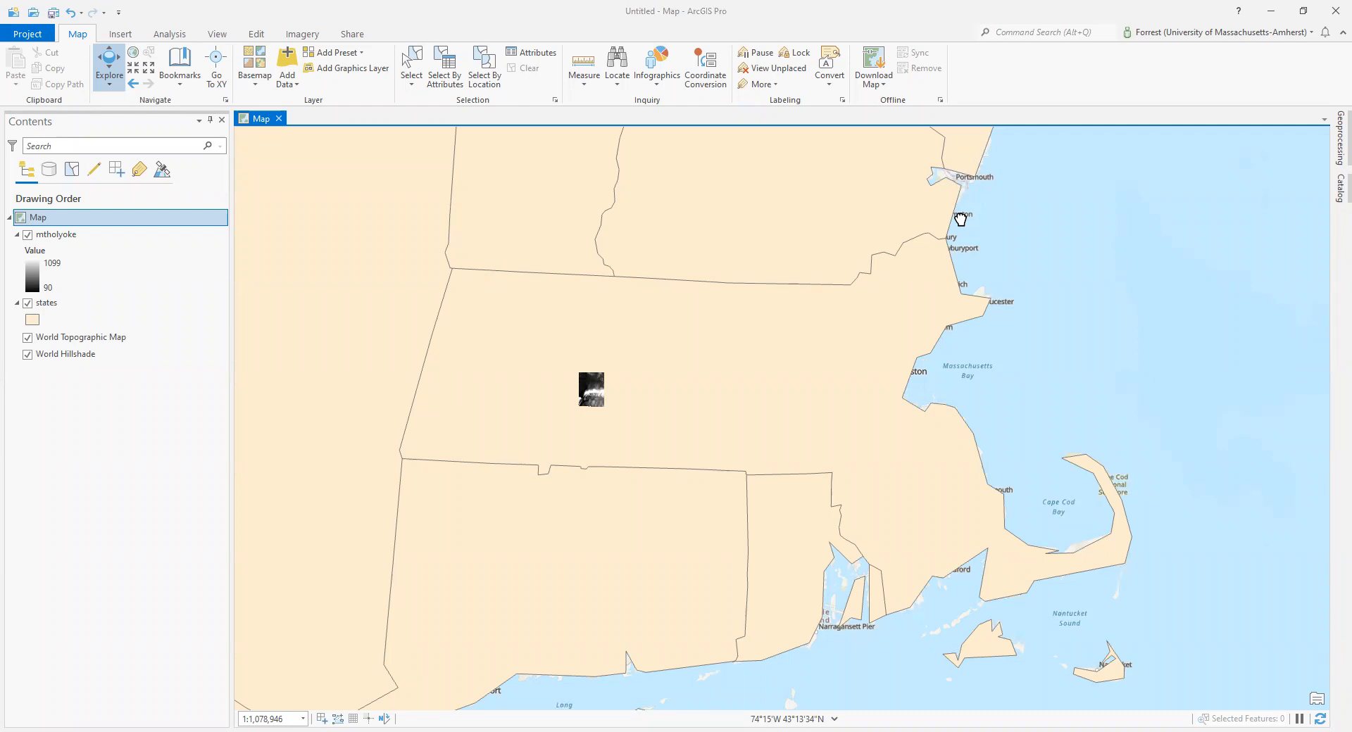
- Search the geoprocessing tools for "Project" and open the Project Raster tool
left_click(1034, 29)
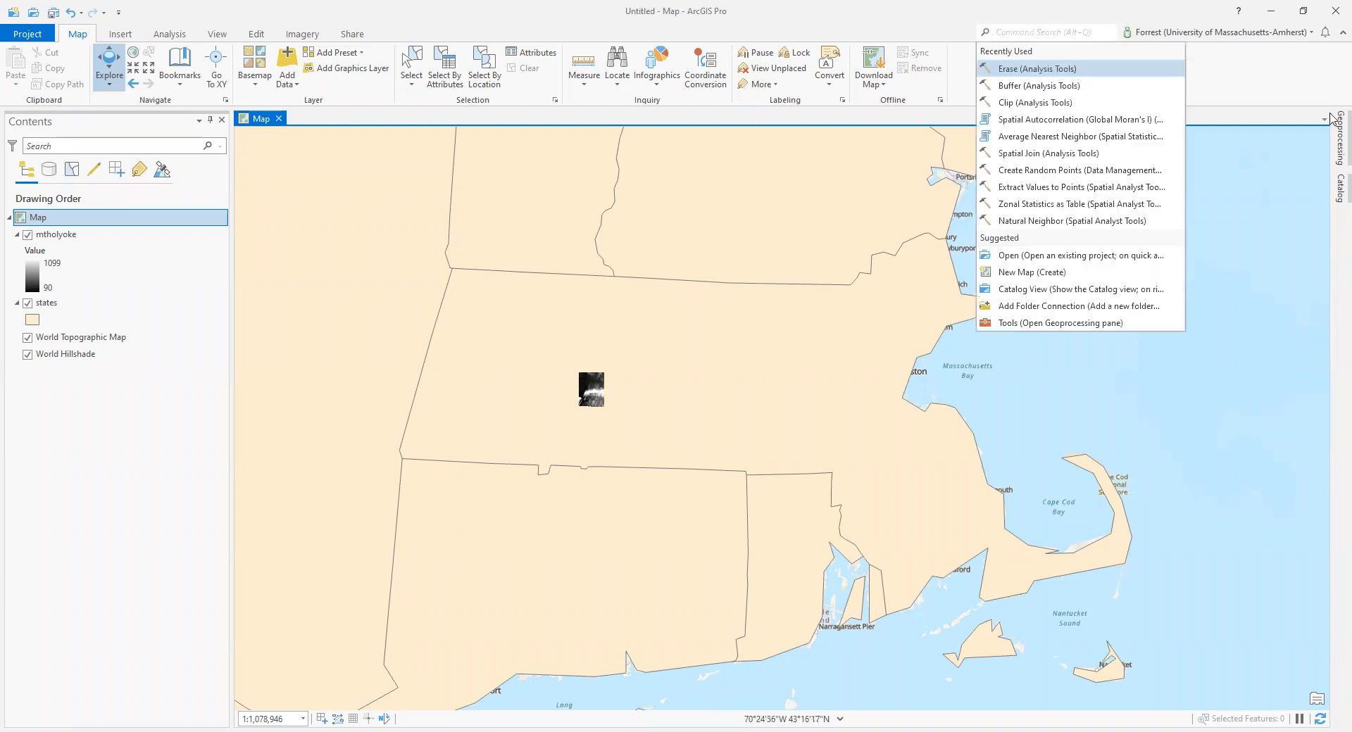
left_click(1333, 162)
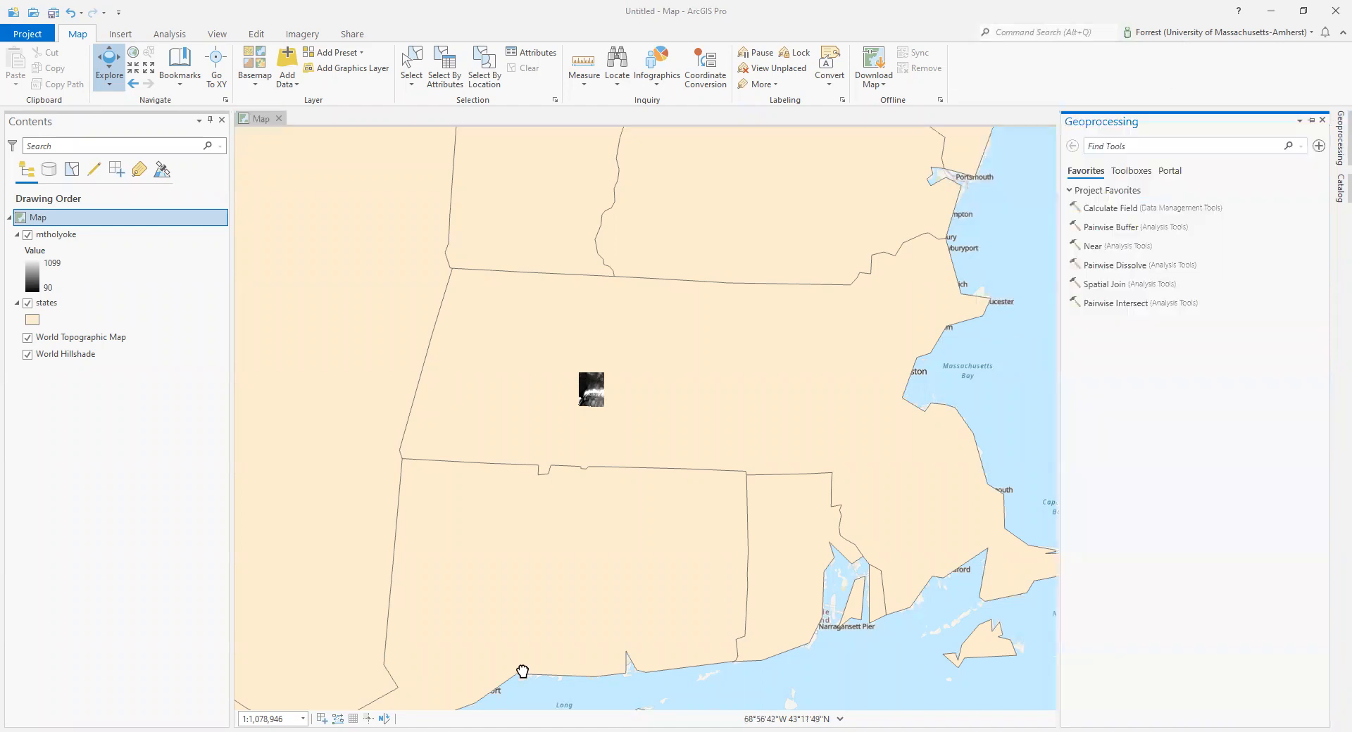
left_click(169, 36)
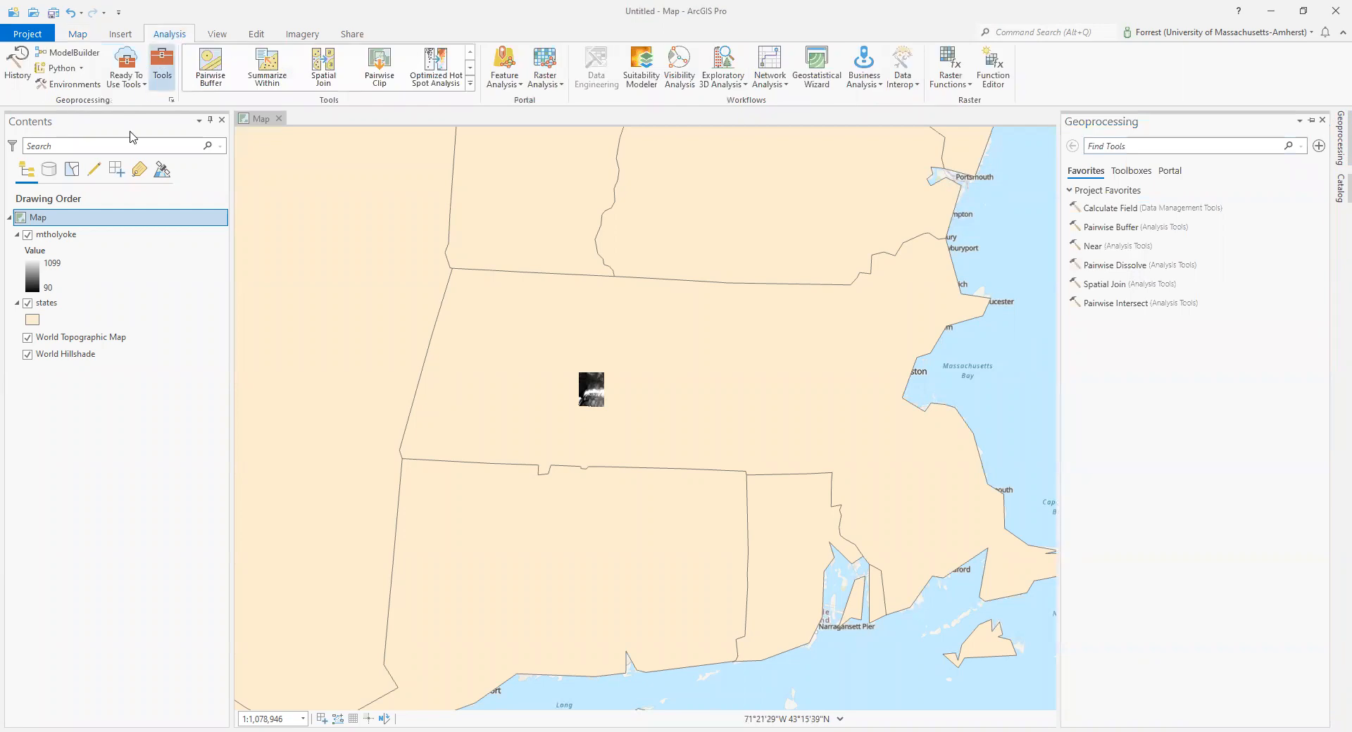
left_click(1103, 130)
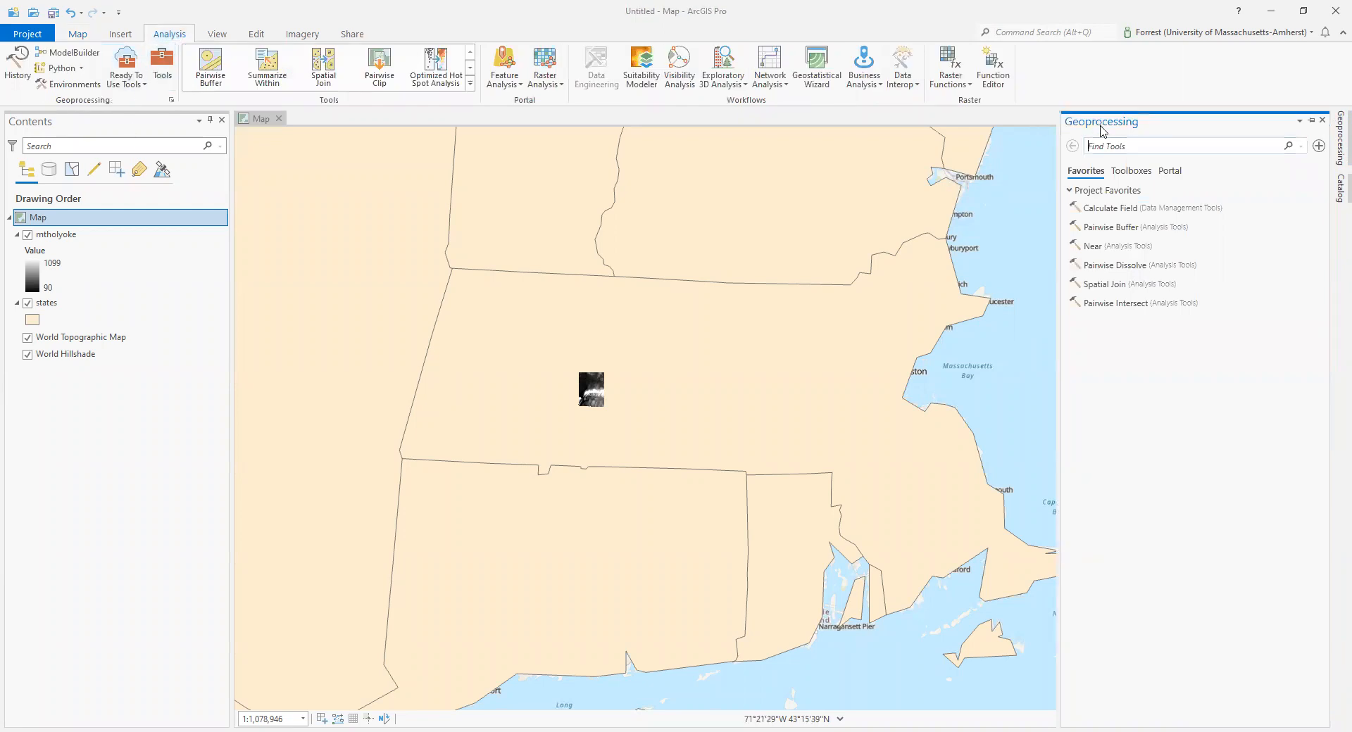
left_click(1124, 171)
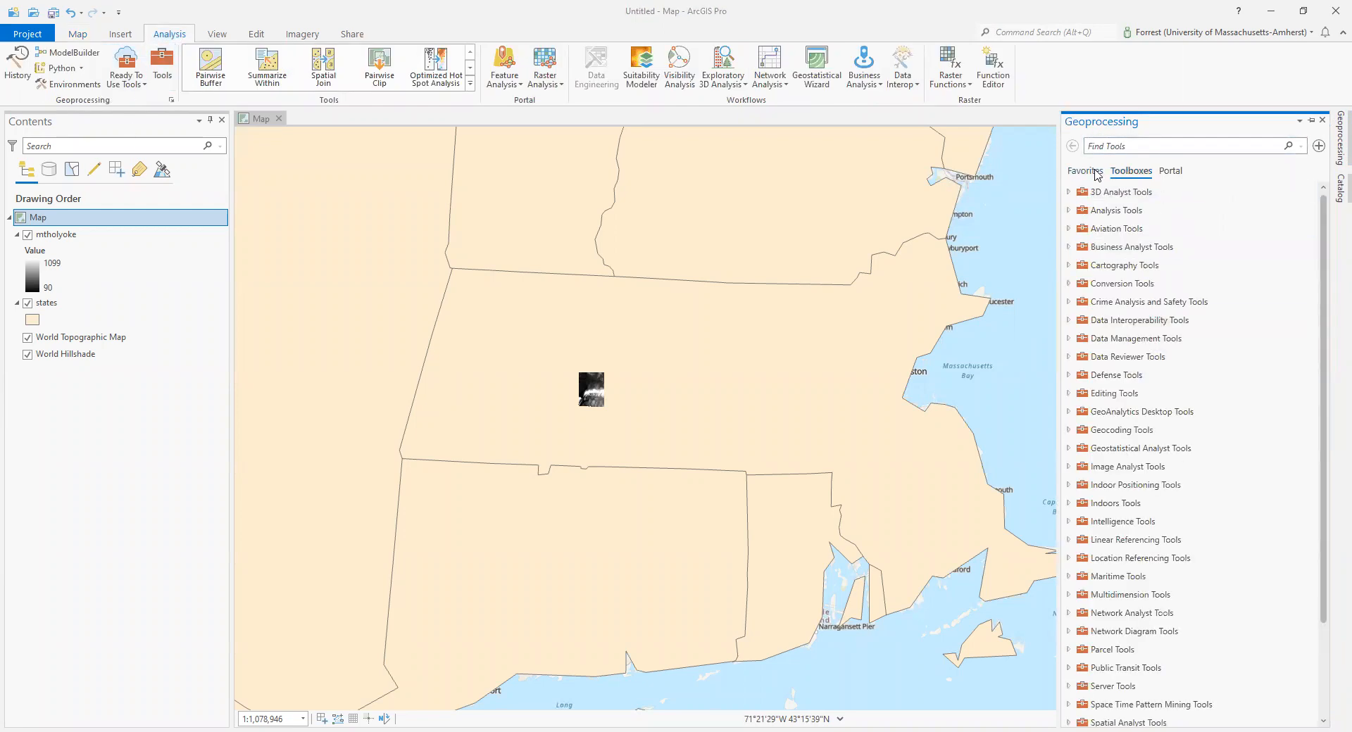
left_click(1105, 147)
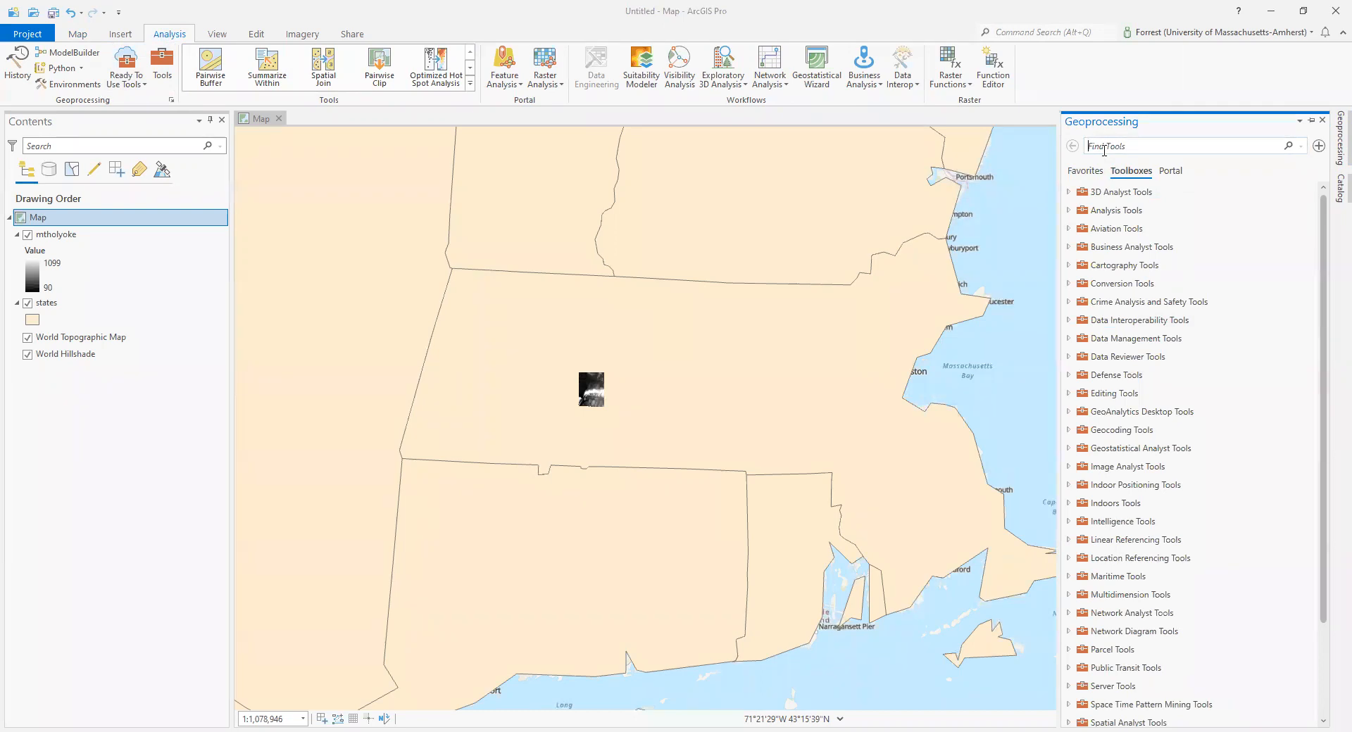
type("Project")
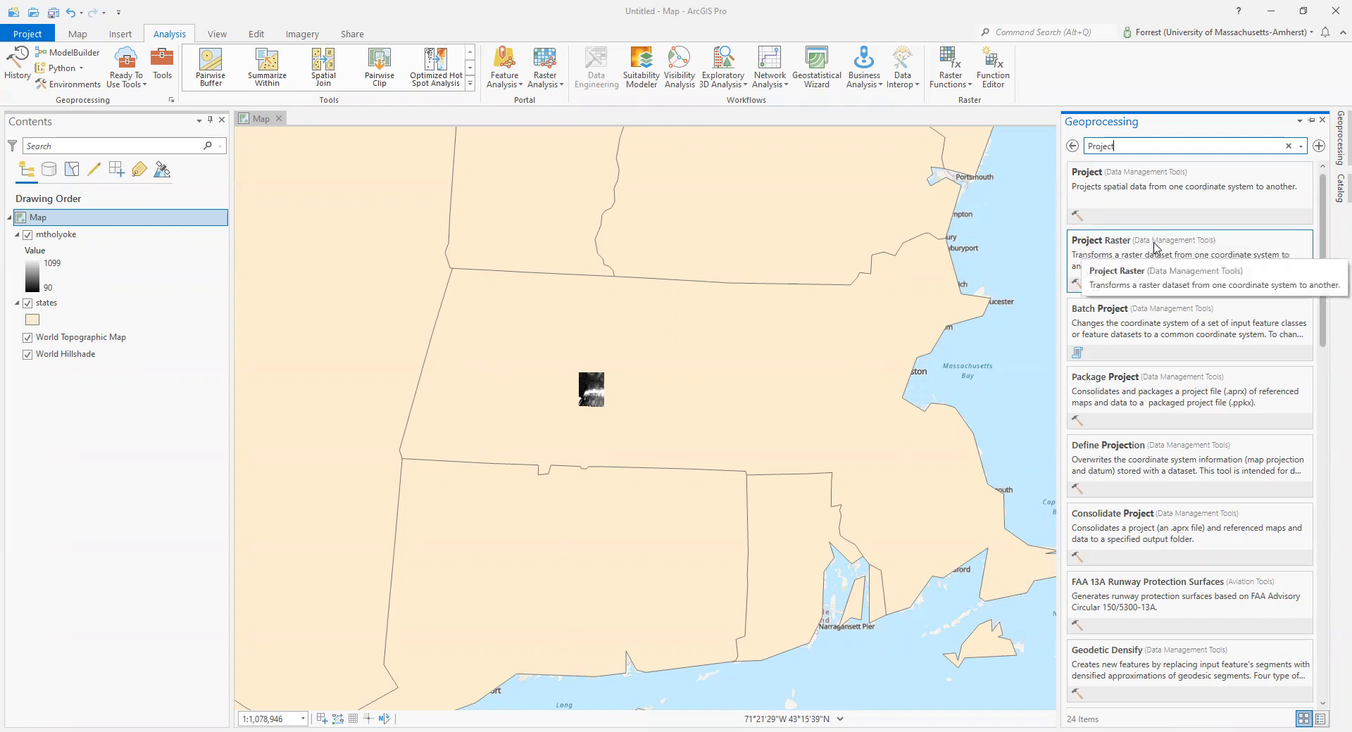
left_click(1188, 265)
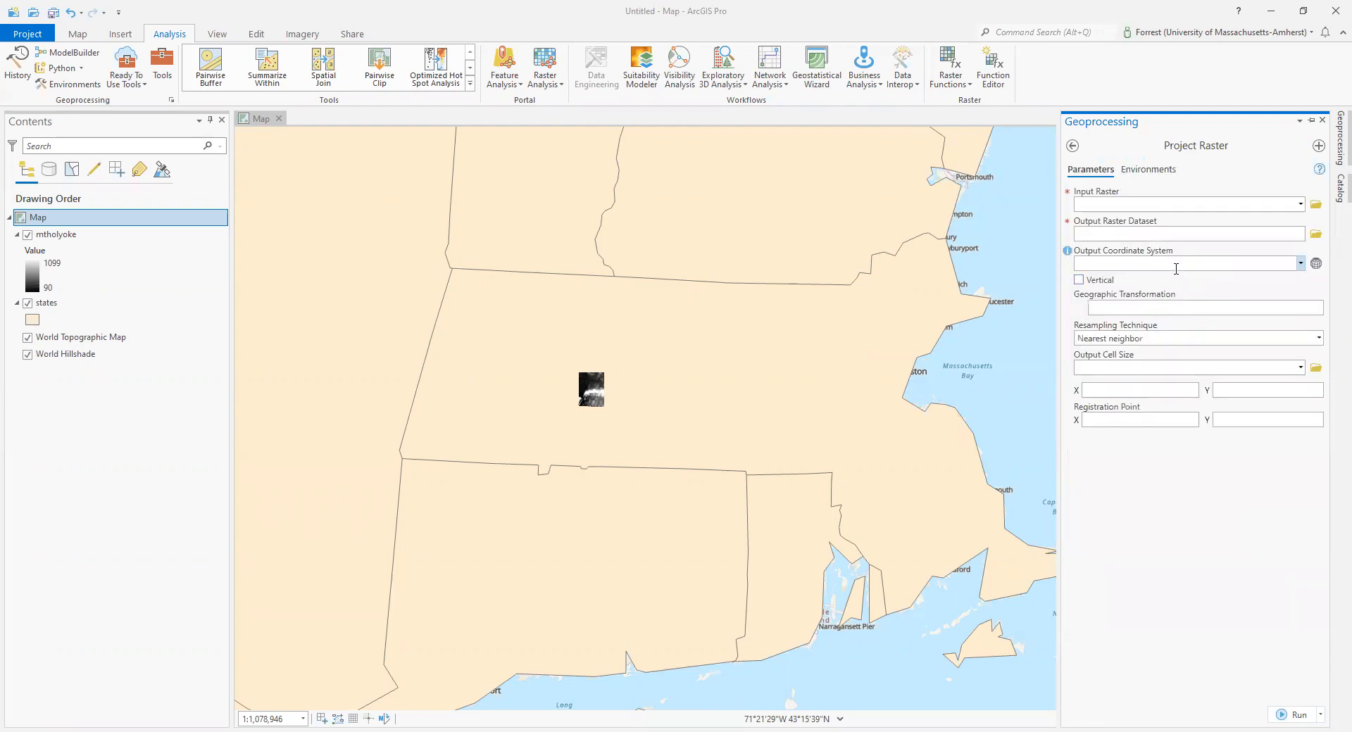
- Choose mtholyoke as the input raster for the Project Raster tool
left_click(1301, 204)
left_click(1253, 143)
mouse_move(1324, 175)
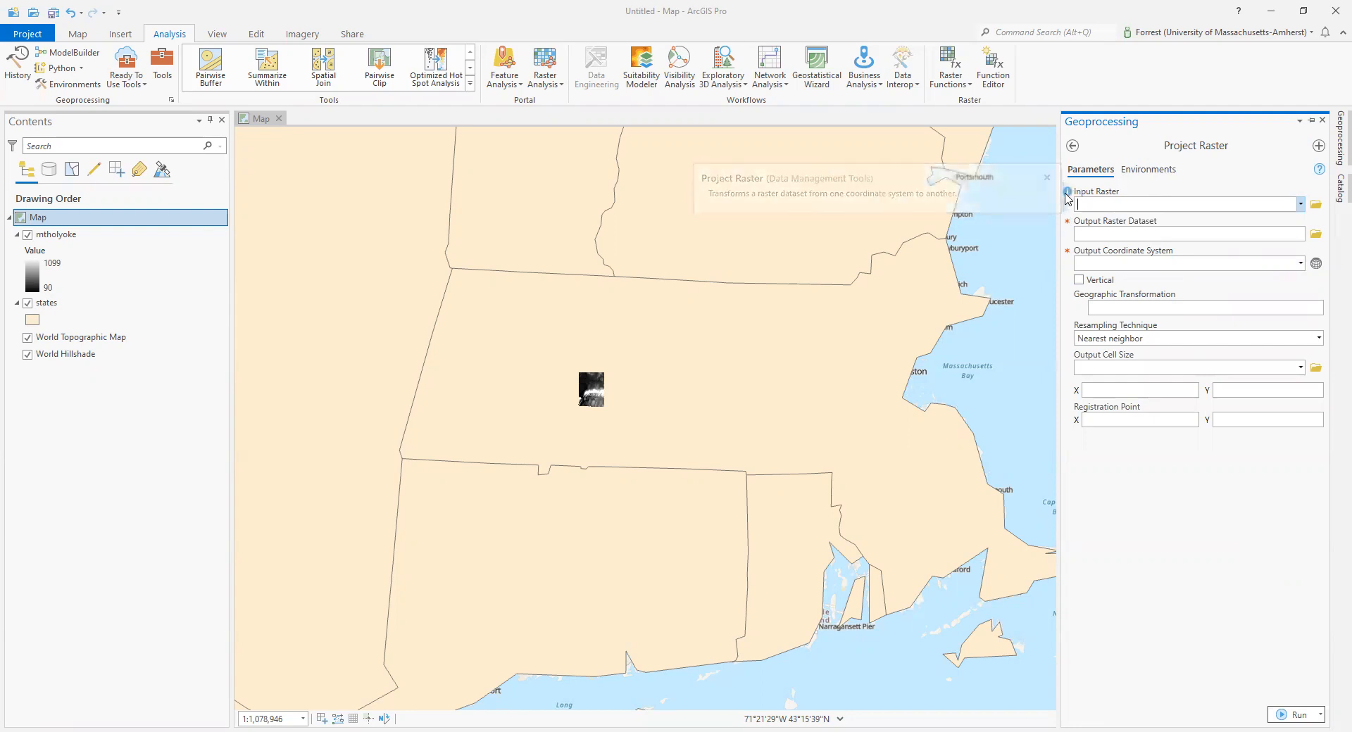
mouse_move(1068, 198)
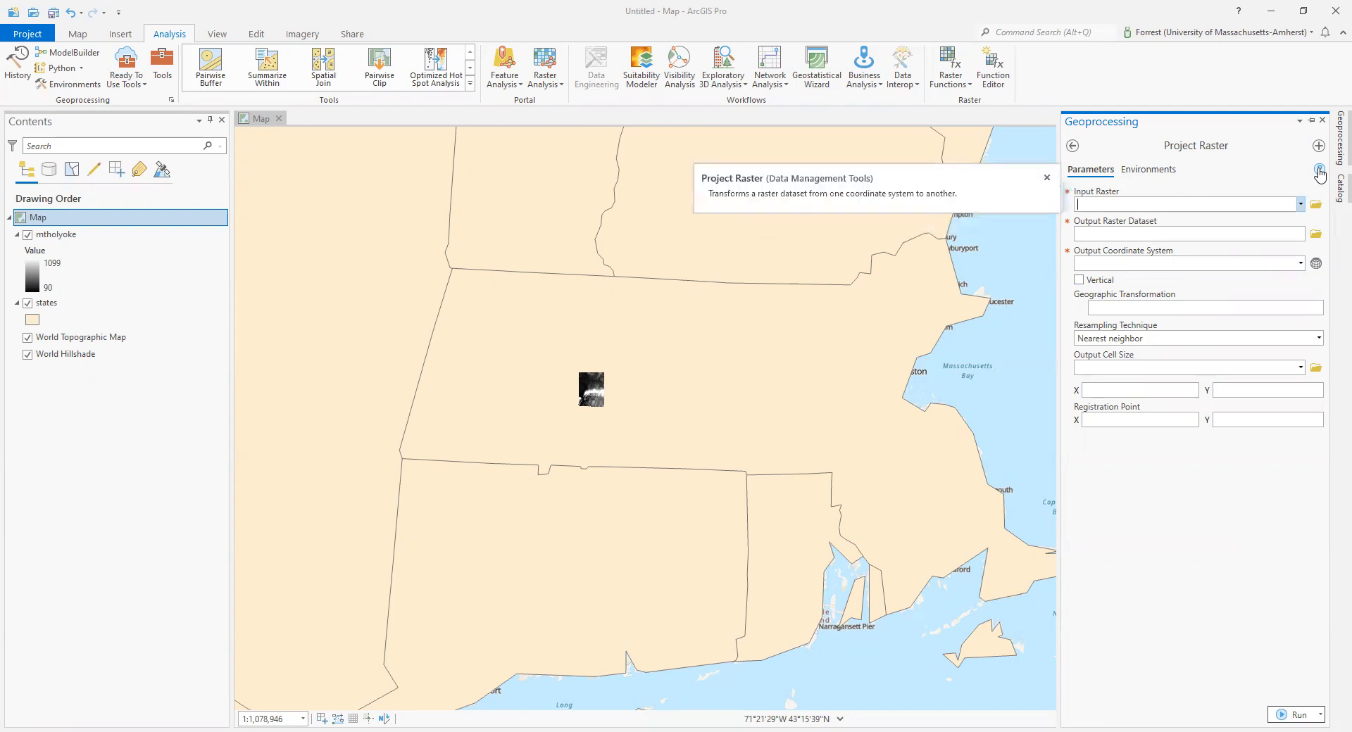
left_click(1300, 204)
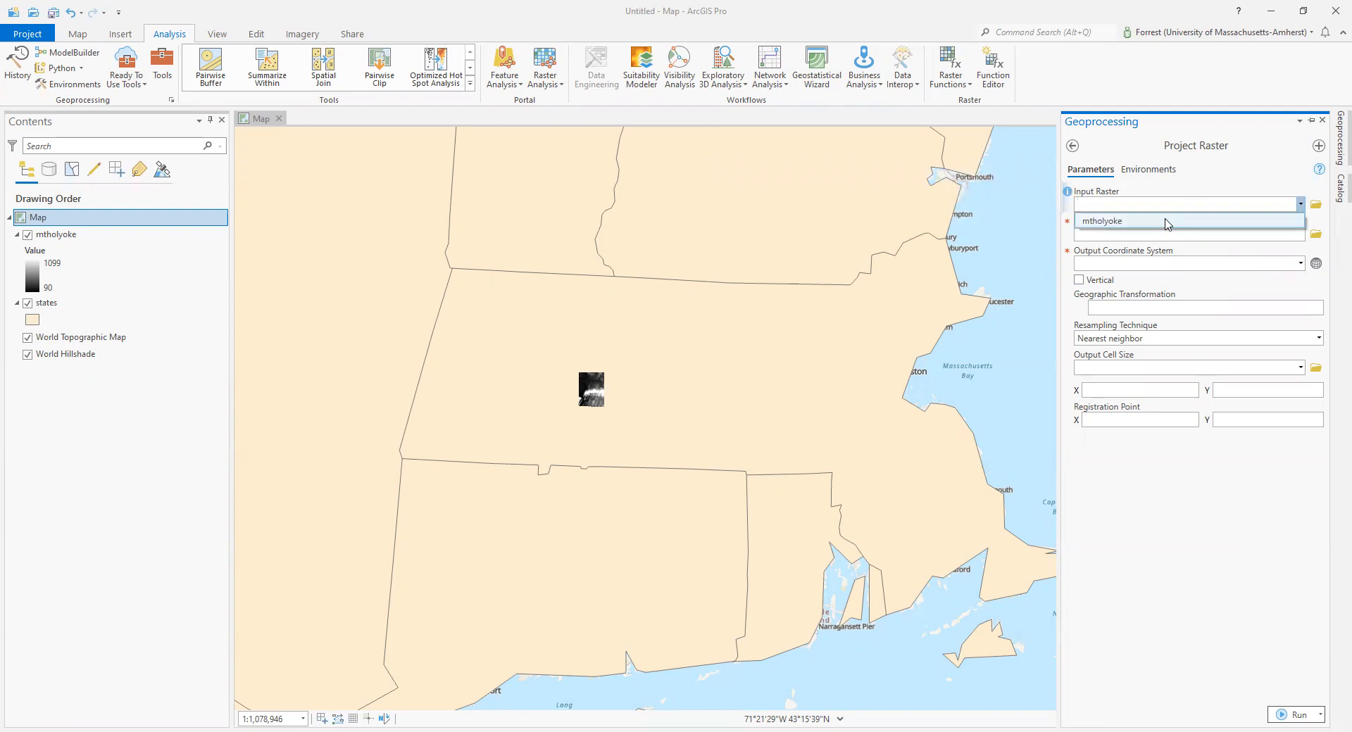
left_click(1165, 222)
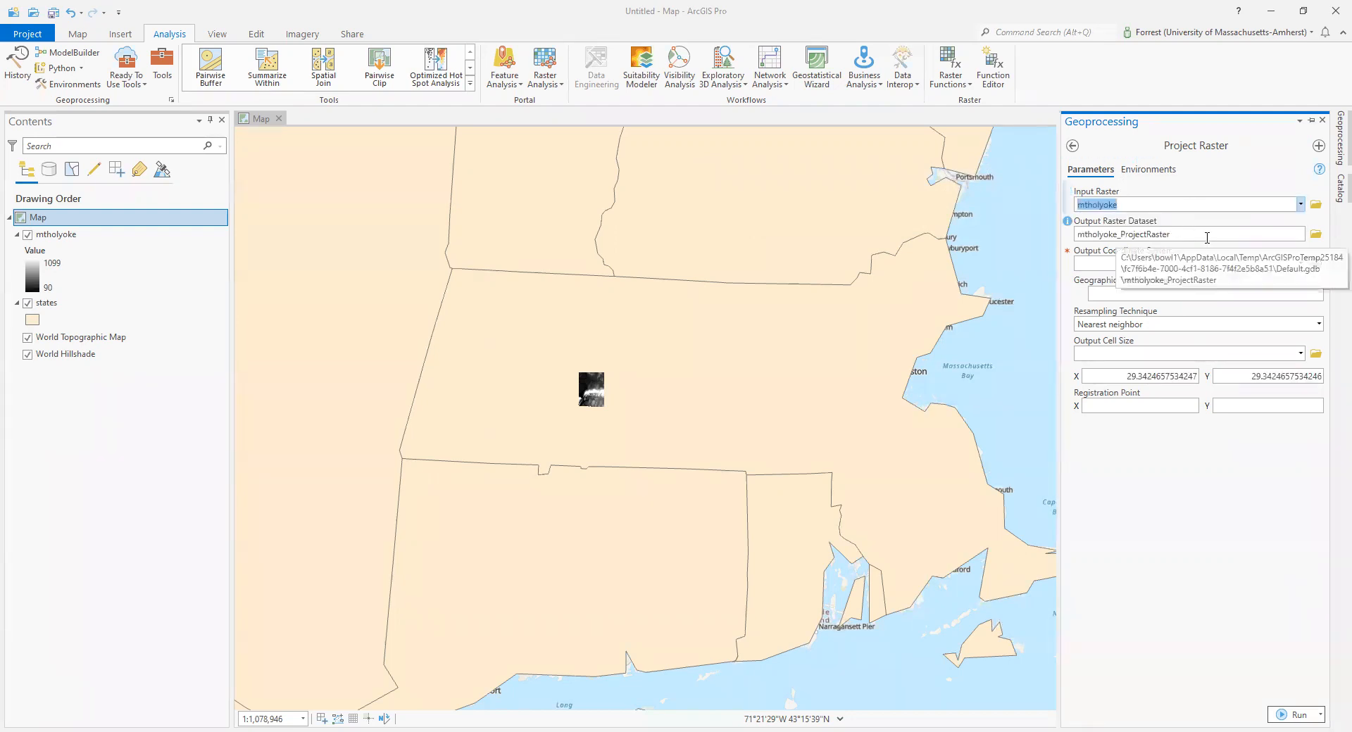
- Name the output raster dataset mtholyoke_UTM18, keeping it in the default geodatabase
left_click(1253, 232)
key("BackSpace")
key("BackSpace")
key("BackSpace")
key("BackSpace")
key("BackSpace")
key("BackSpace")
key("BackSpace")
key("BackSpace")
key("BackSpace")
key("BackSpace")
key("BackSpace")
key("BackSpace")
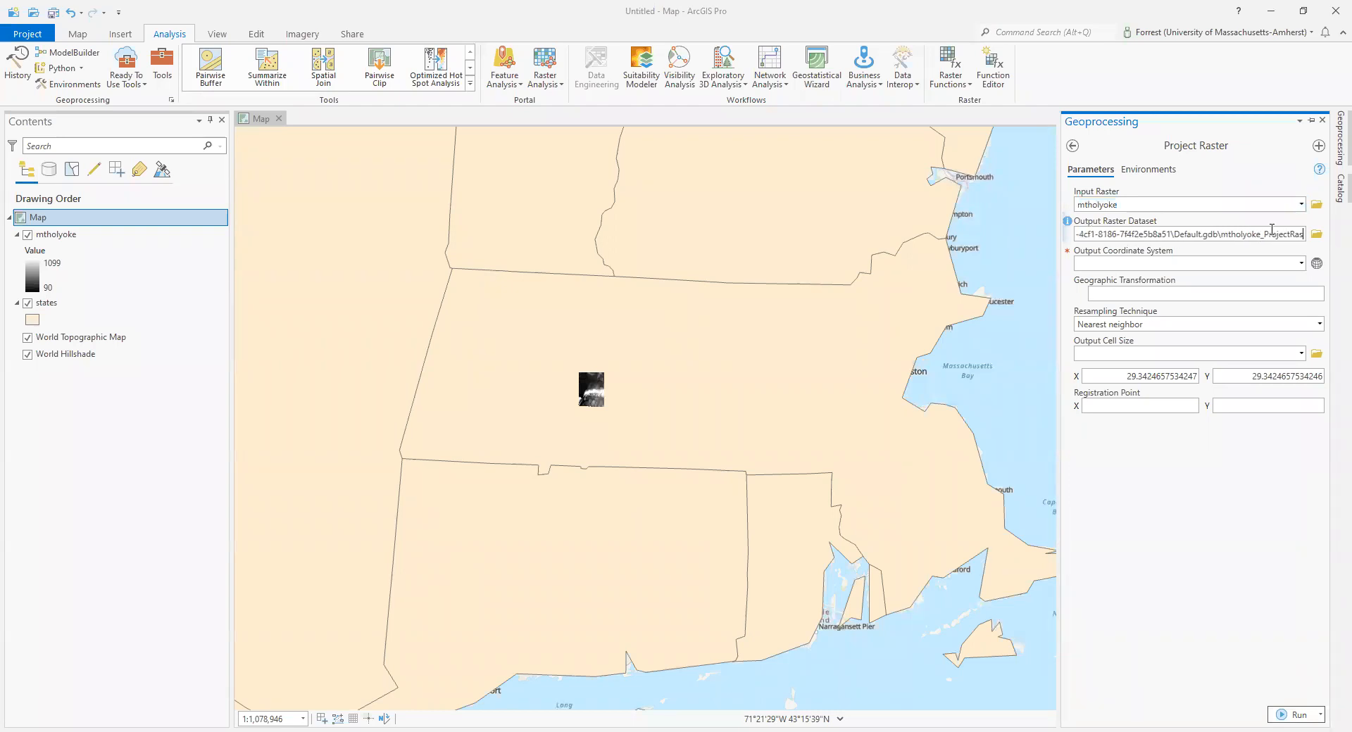
key("BackSpace")
type("UTM`1")
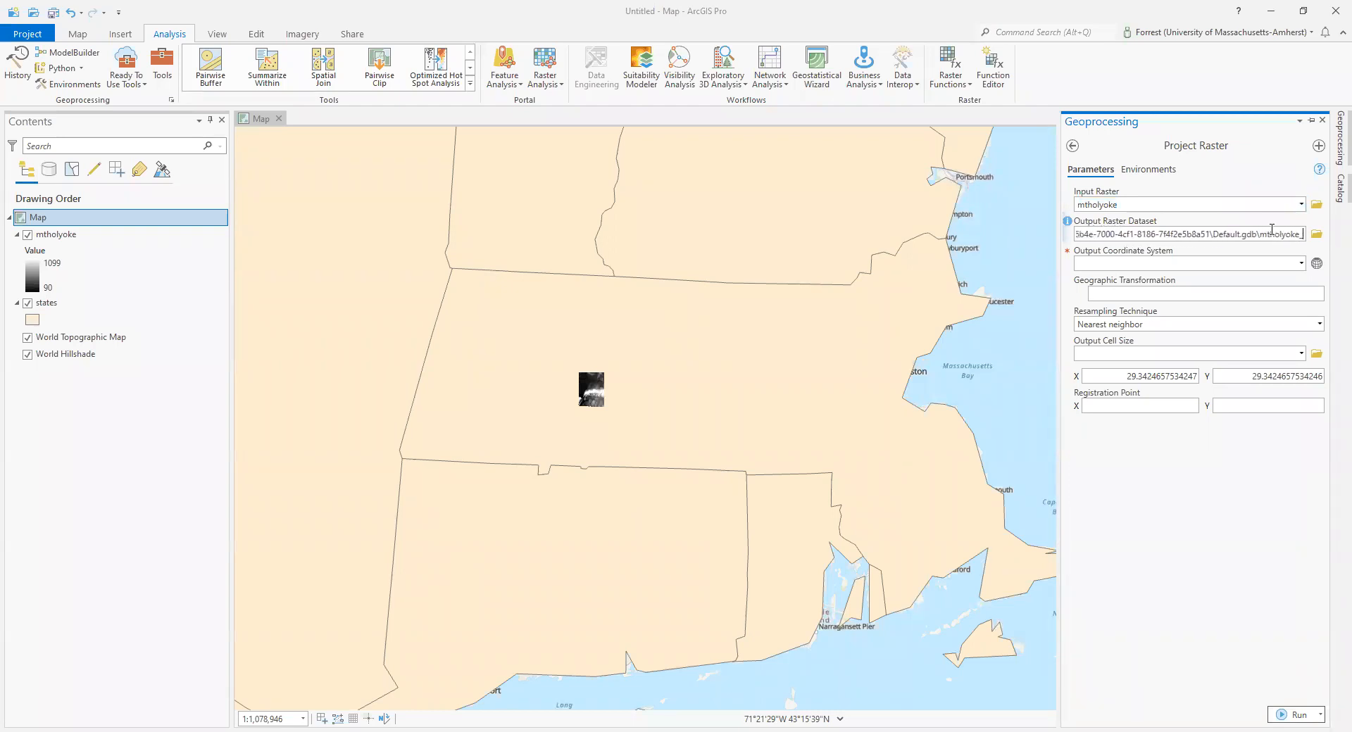
key("BackSpace")
key("BackSpace")
type("18")
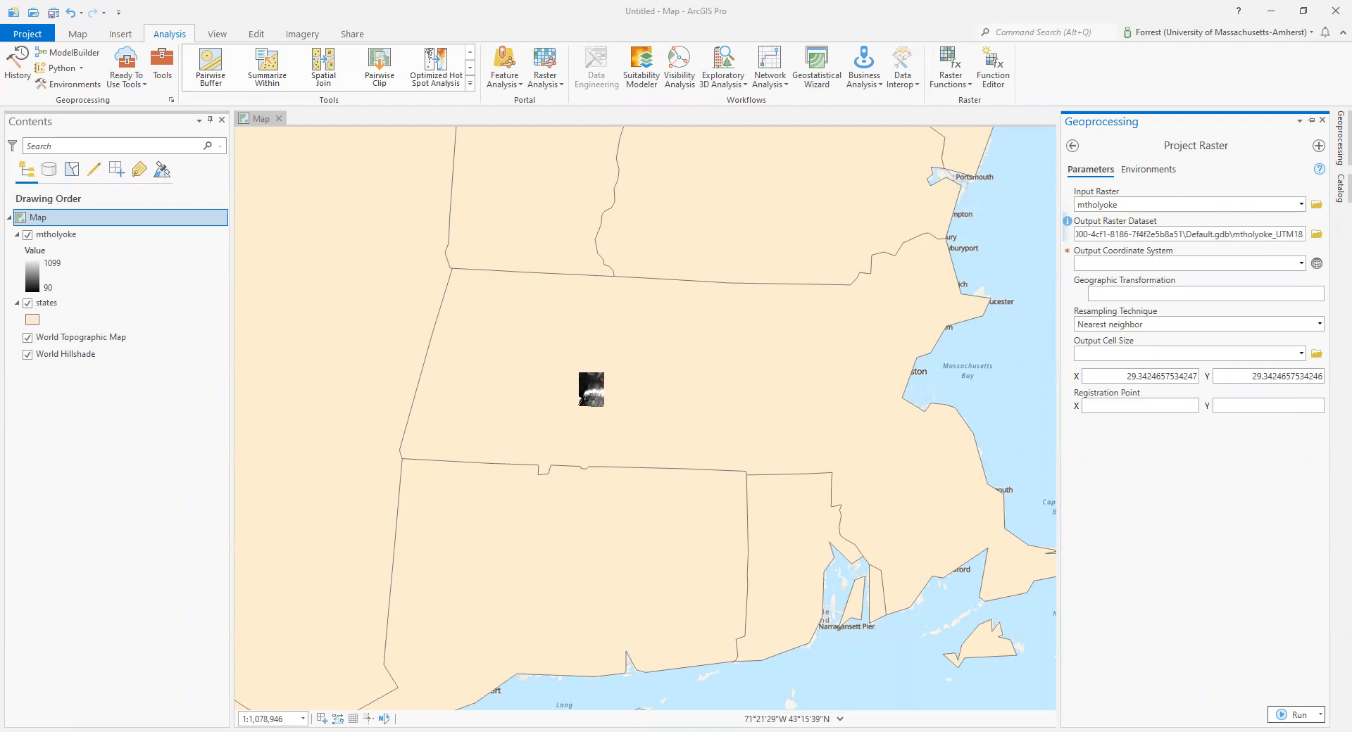
left_click(1276, 524)
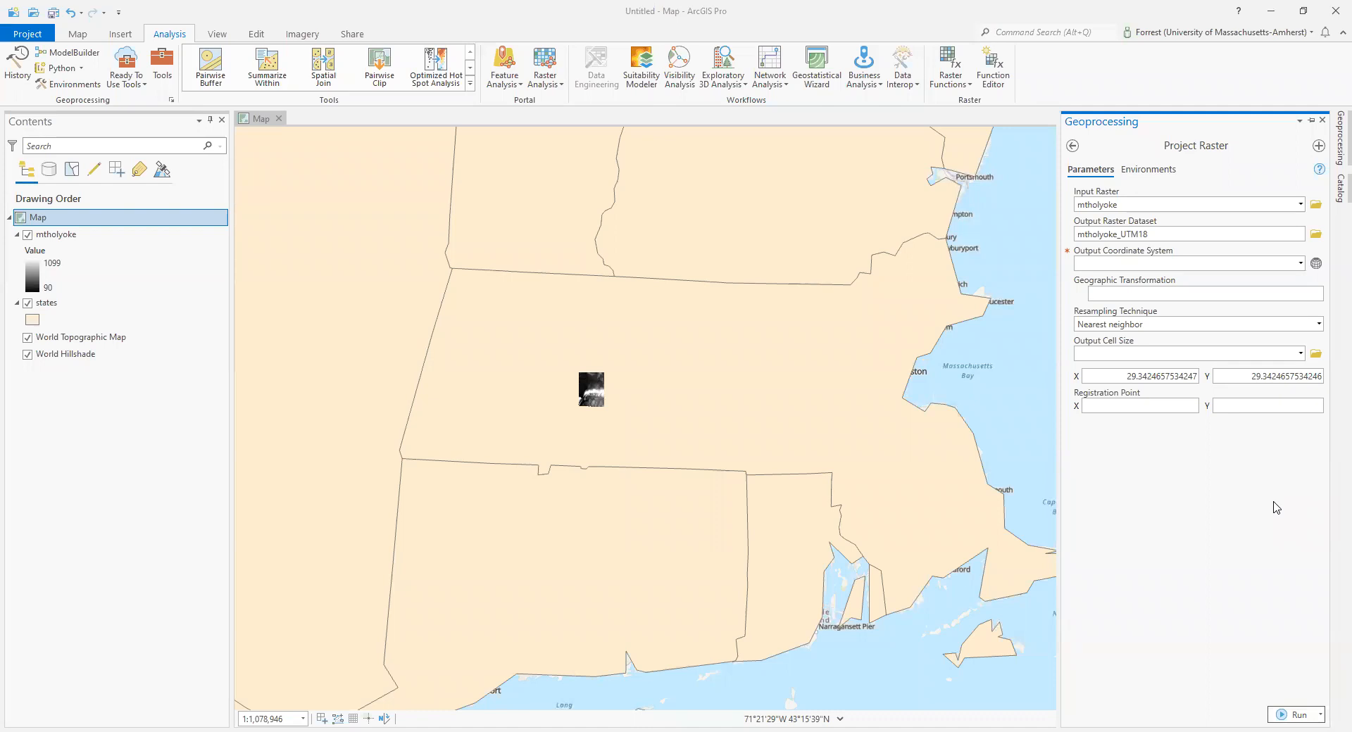
left_click(1220, 205)
left_click(1221, 234)
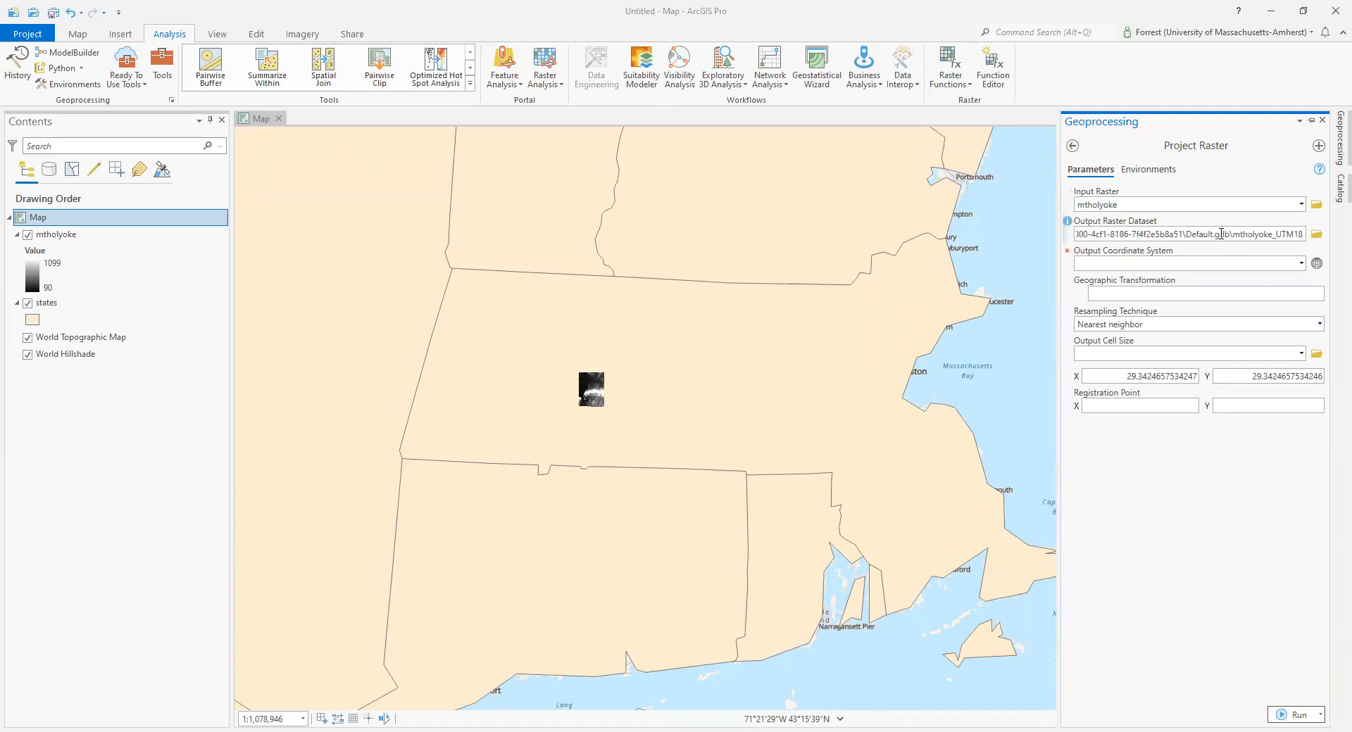
- Open the Coordinate System dialog for the Project Raster tool's output coordinate system
left_click(1266, 265)
left_click(1293, 266)
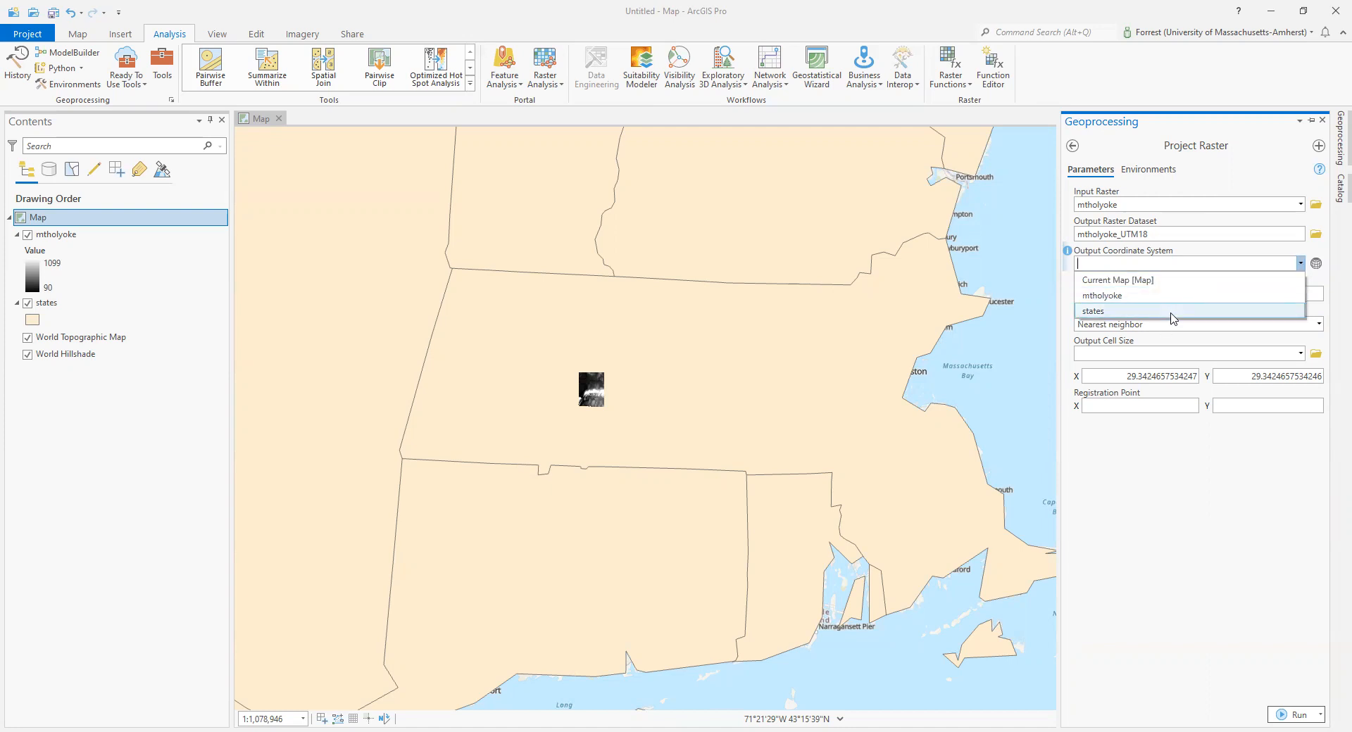
left_click(1316, 265)
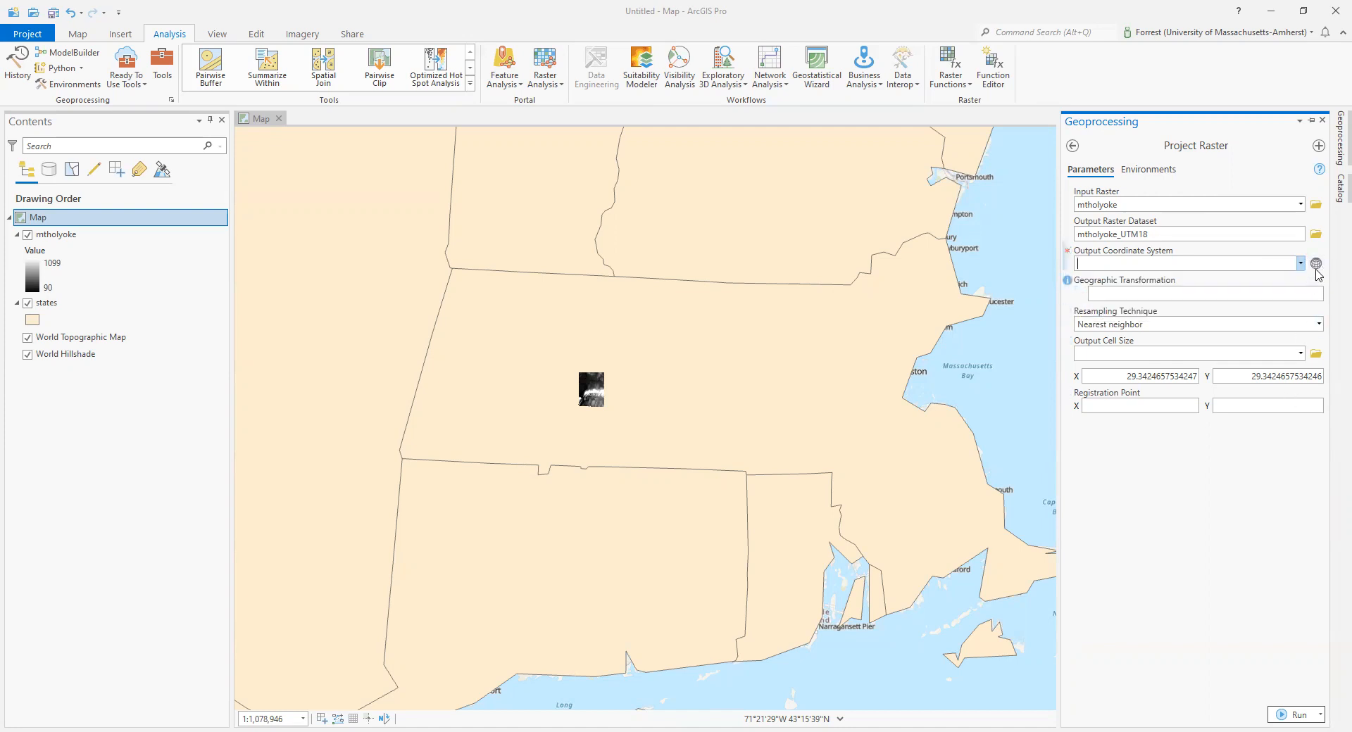
left_click(1317, 266)
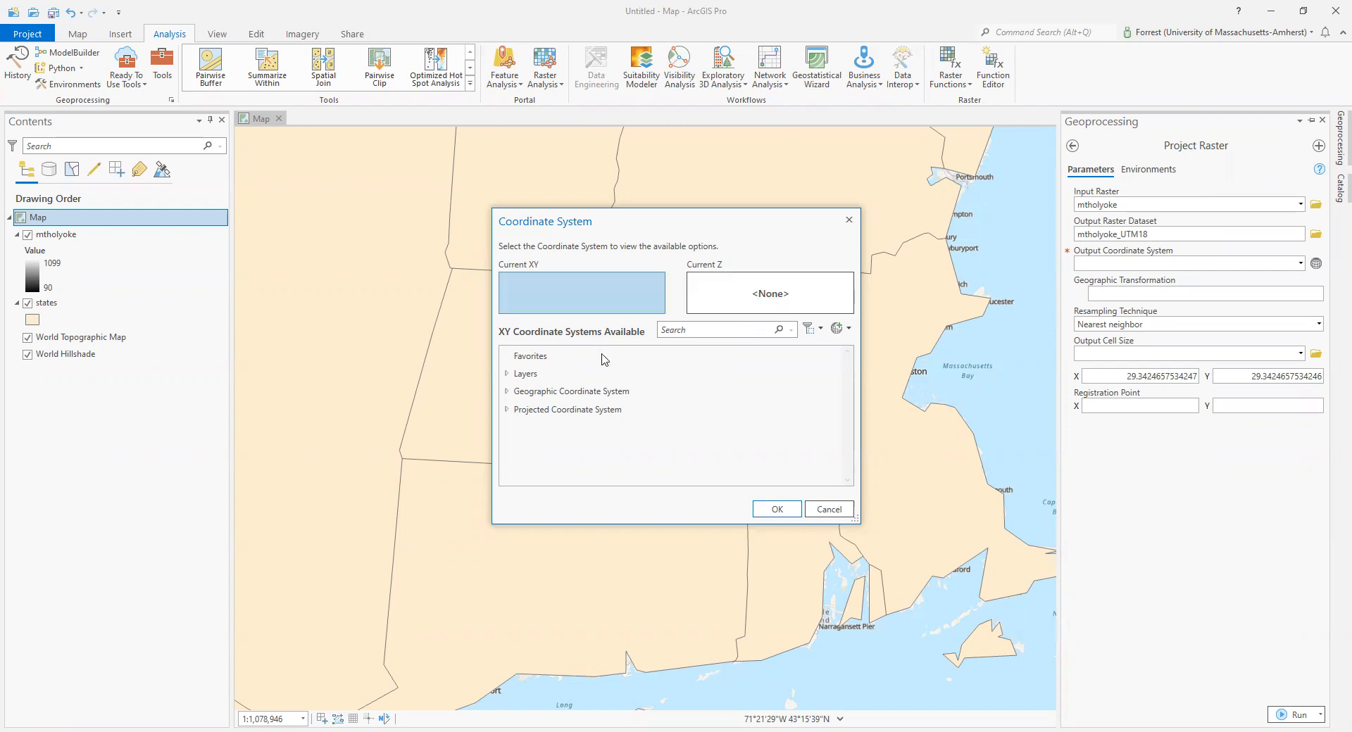
left_click(528, 410)
left_click(751, 327)
type("UTM")
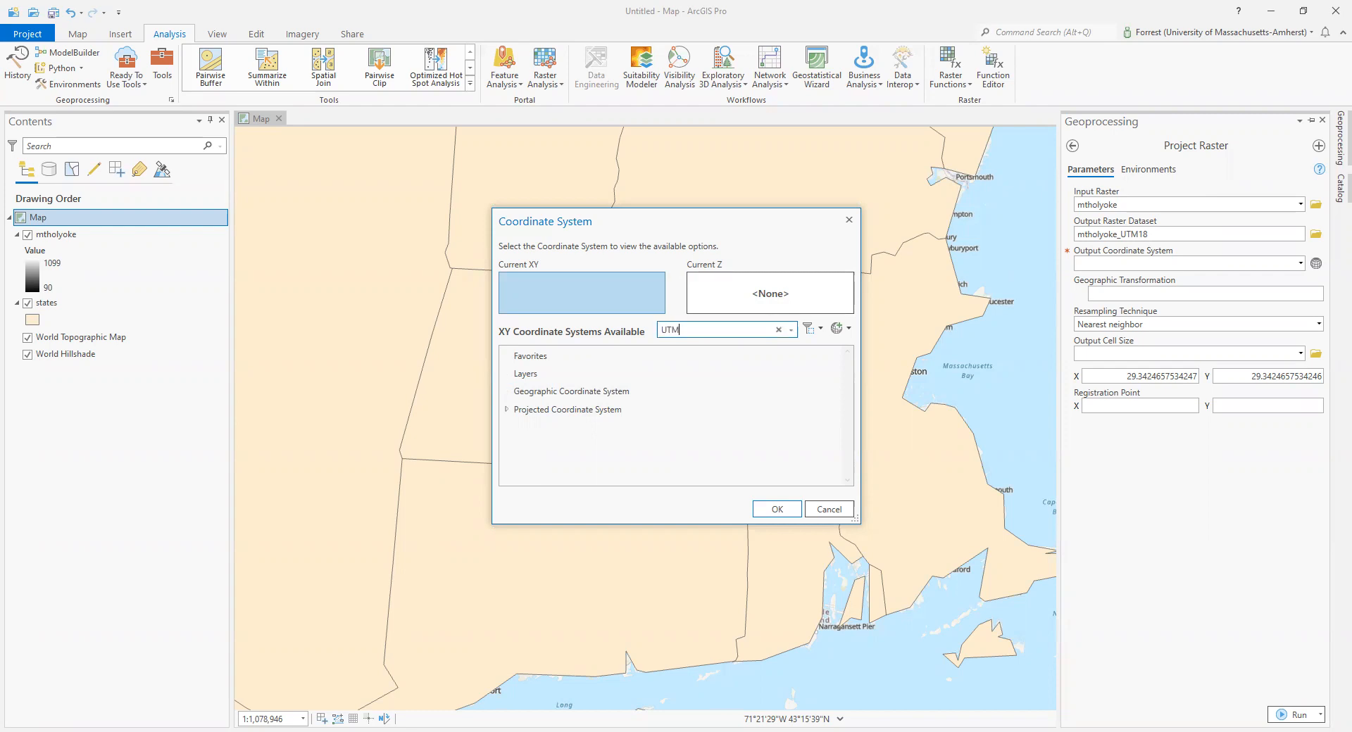
left_click(507, 410)
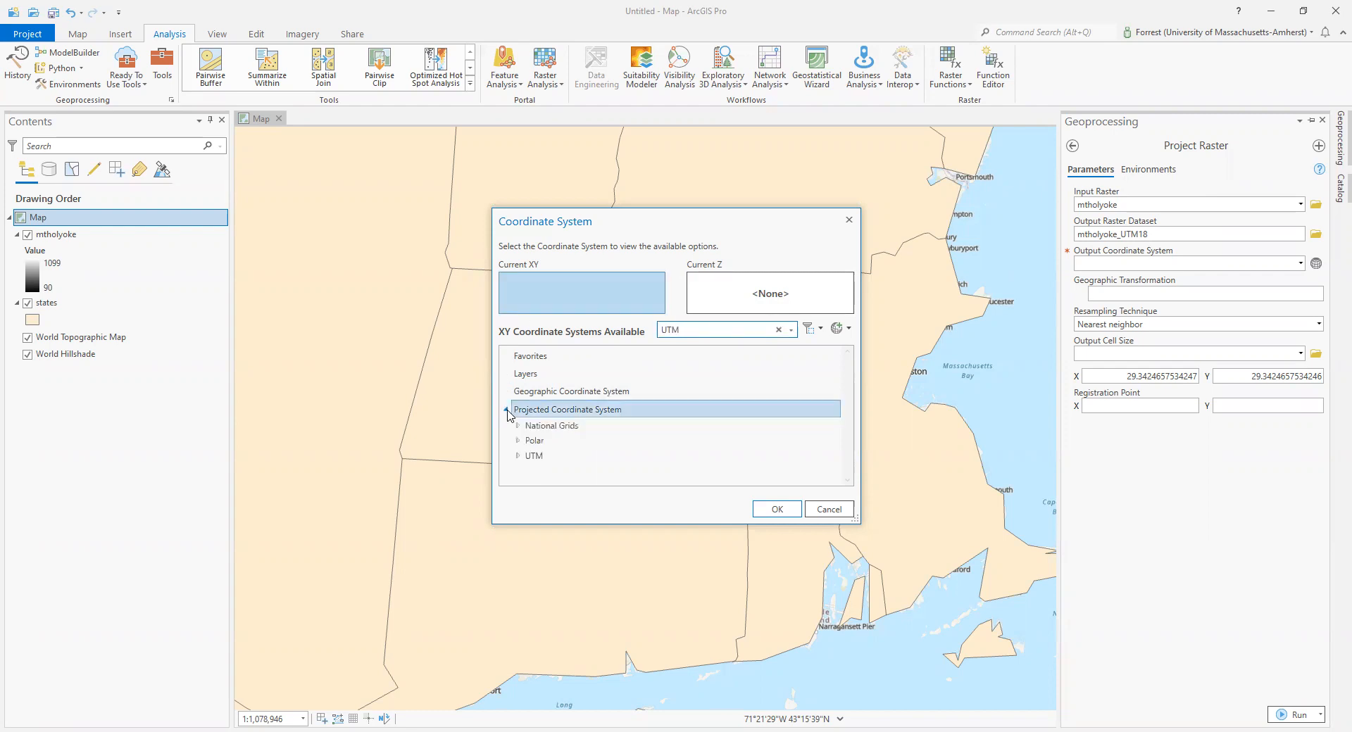
left_click(506, 410)
left_click(779, 330)
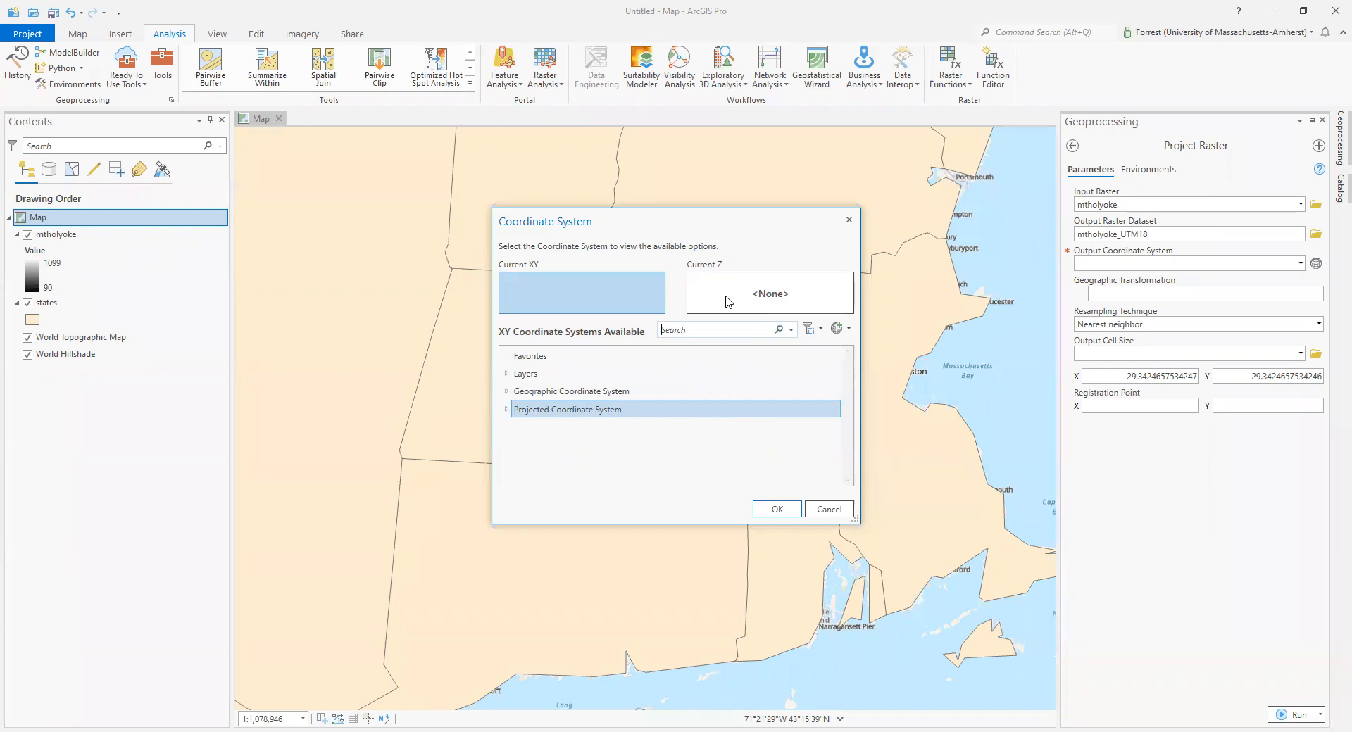
- Move and enlarge the Coordinate System dialog, and expand the UTM group of the projected coordinate systems
left_click_drag(731, 221, 475, 145)
left_click_drag(601, 449, 736, 518)
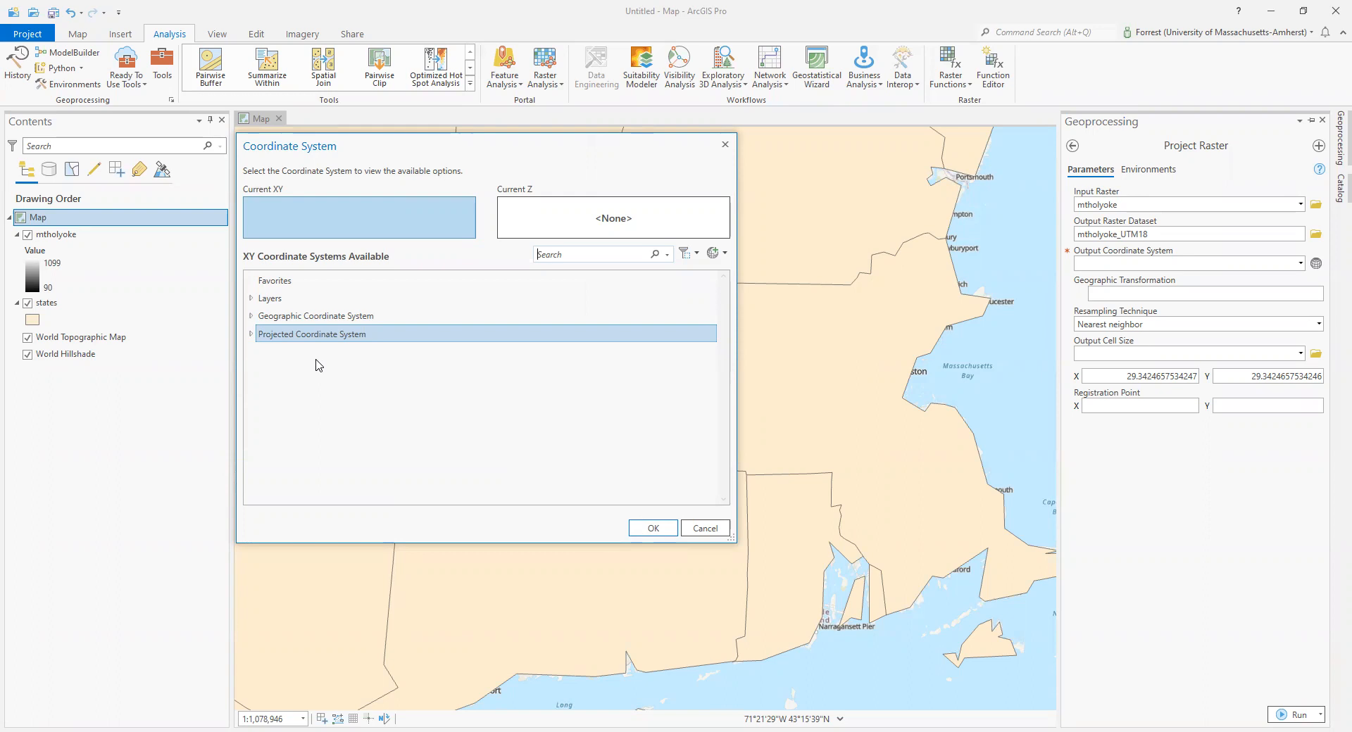
left_click(251, 335)
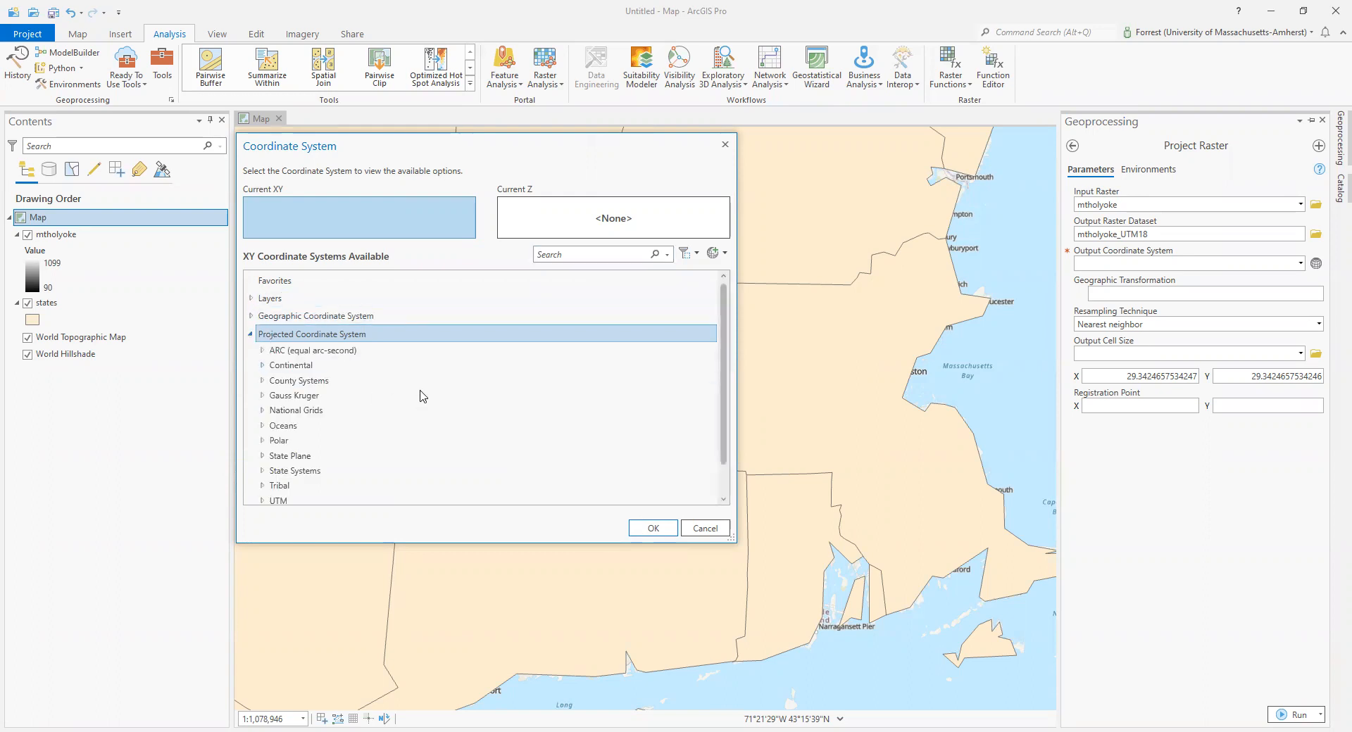
scroll(423, 396, "down", 1)
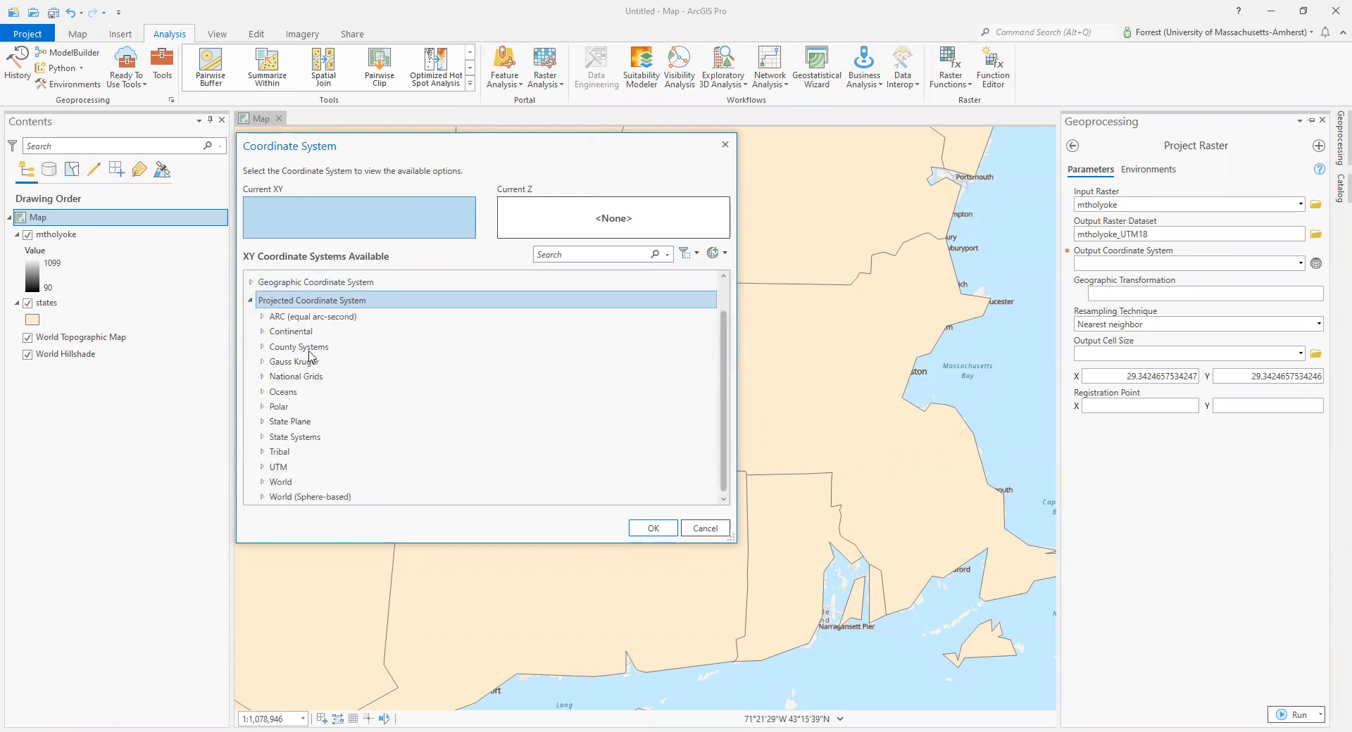
left_click(263, 467)
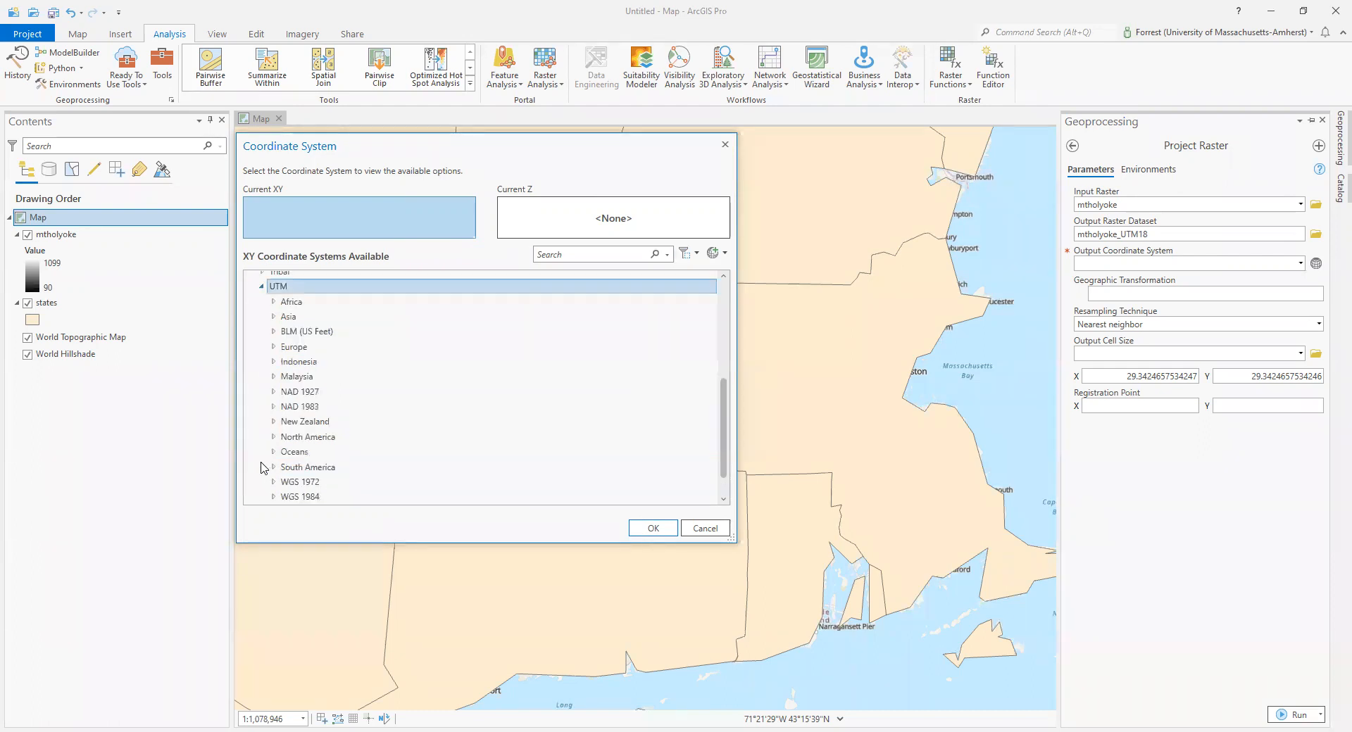
scroll(381, 382, "down", 1)
scroll(381, 382, "up", 1)
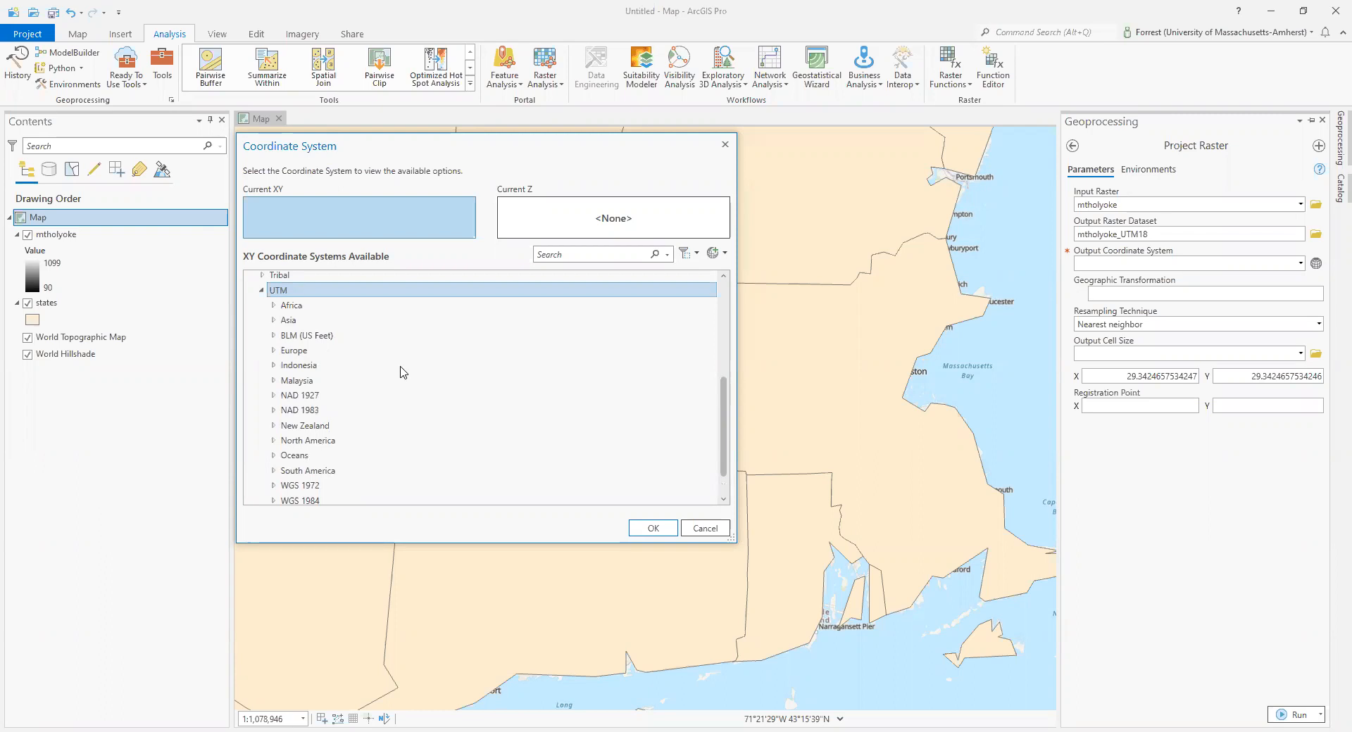
scroll(380, 407, "down", 1)
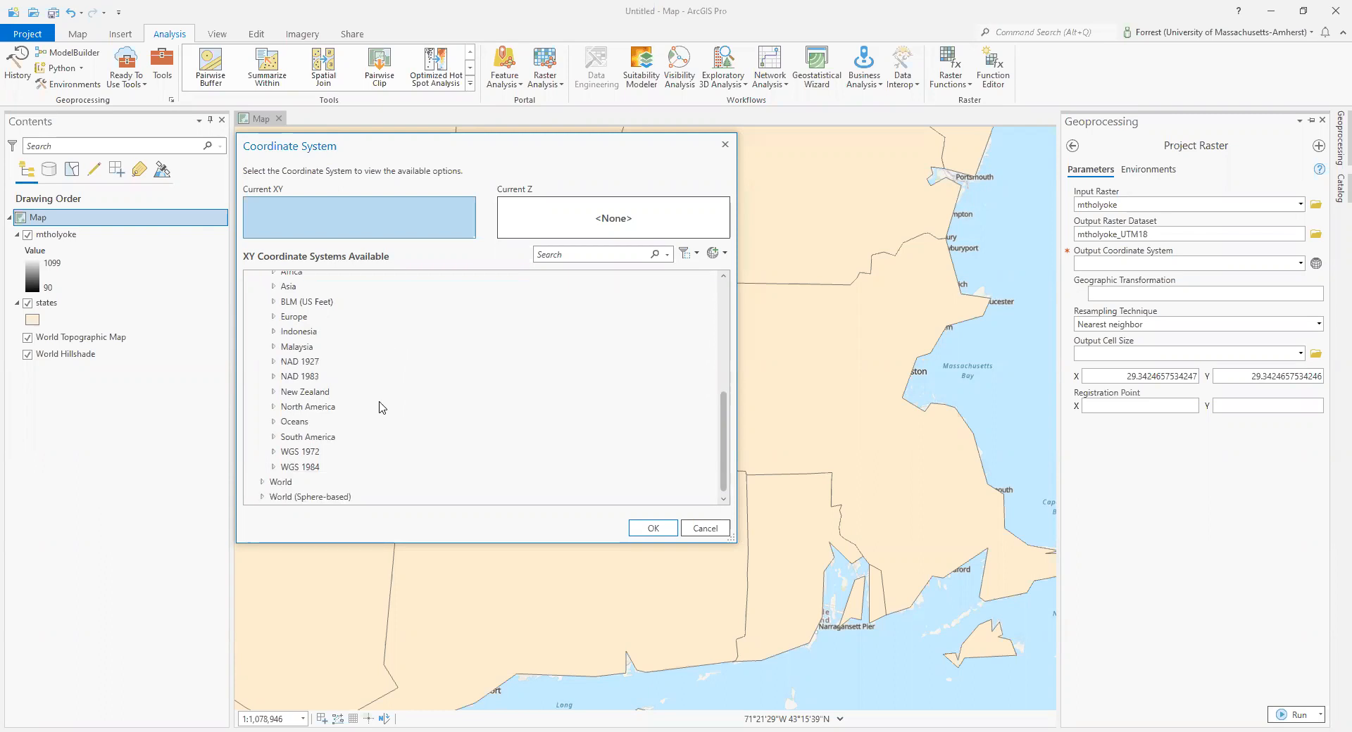
scroll(380, 407, "up", 1)
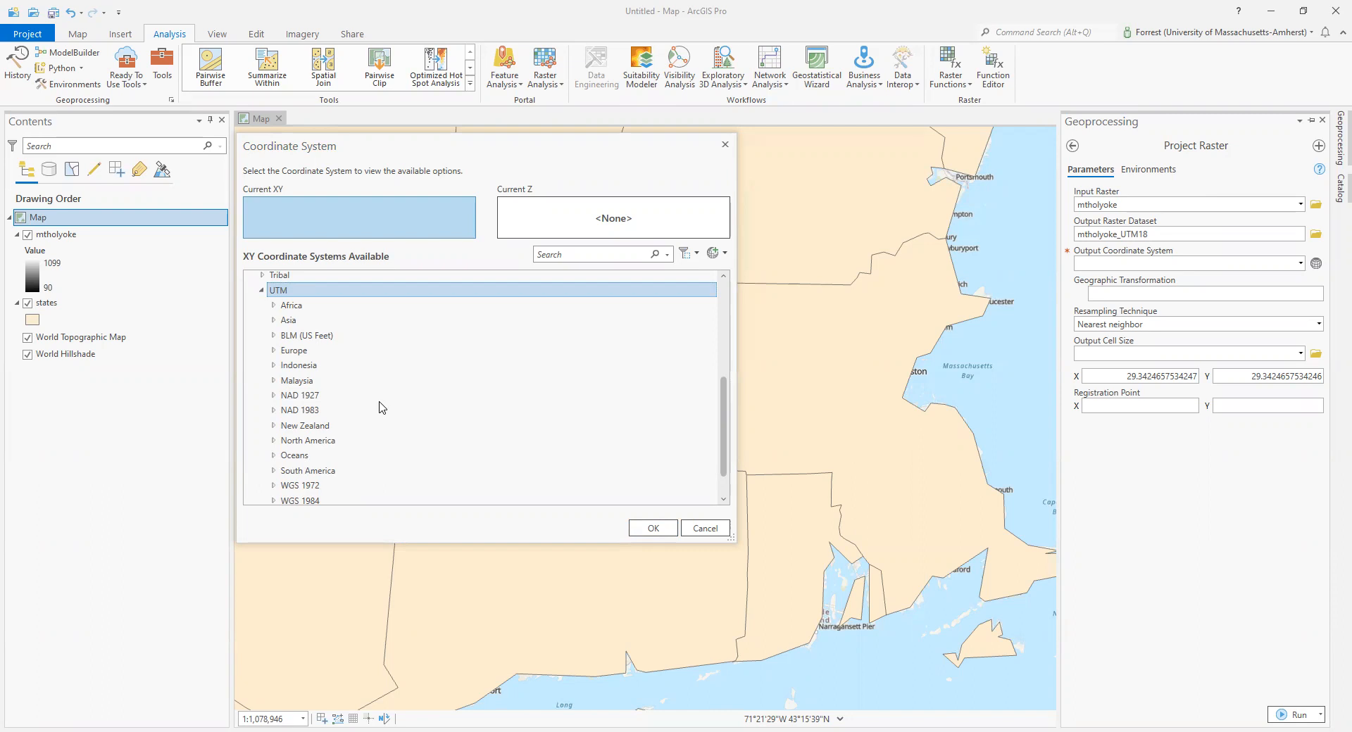
scroll(379, 407, "down", 2)
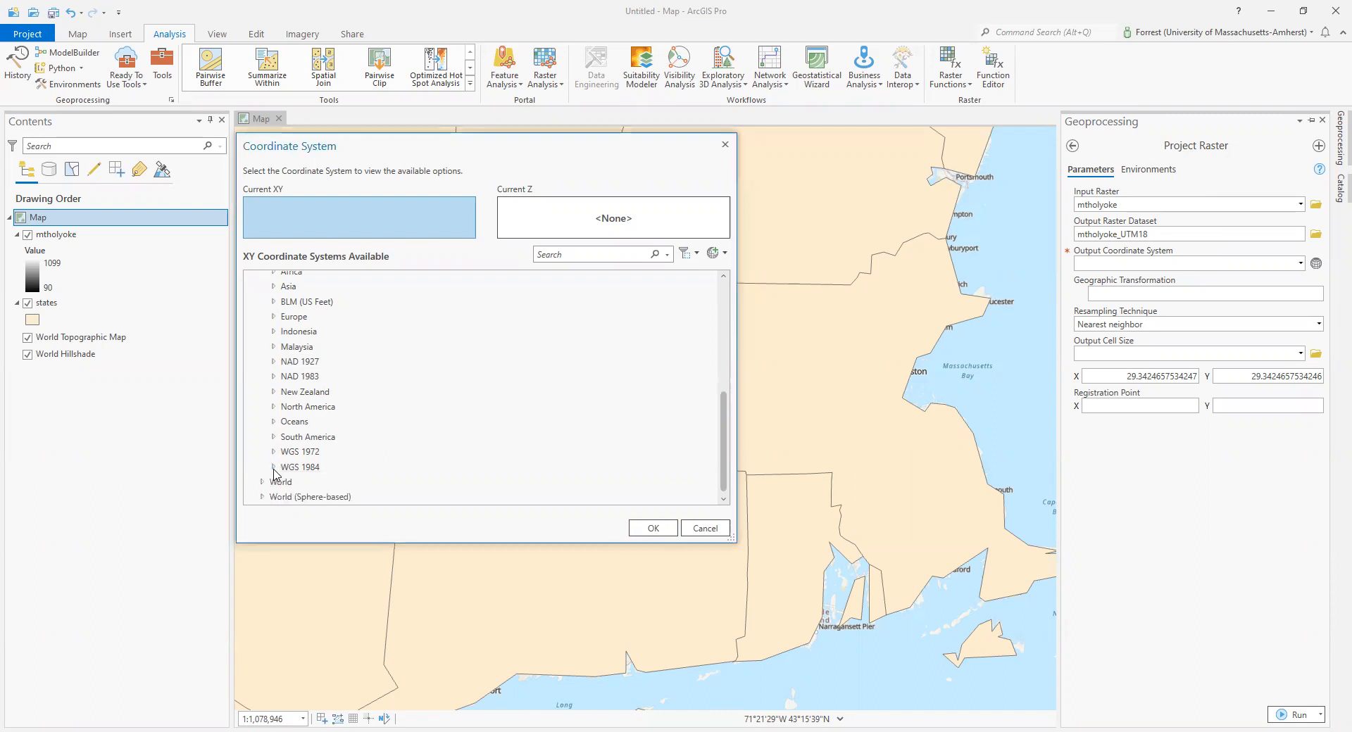
- Set the output coordinate system to WGS 1984 UTM Zone 19N from the WGS 1984 Northern Hemisphere group
left_click(275, 470)
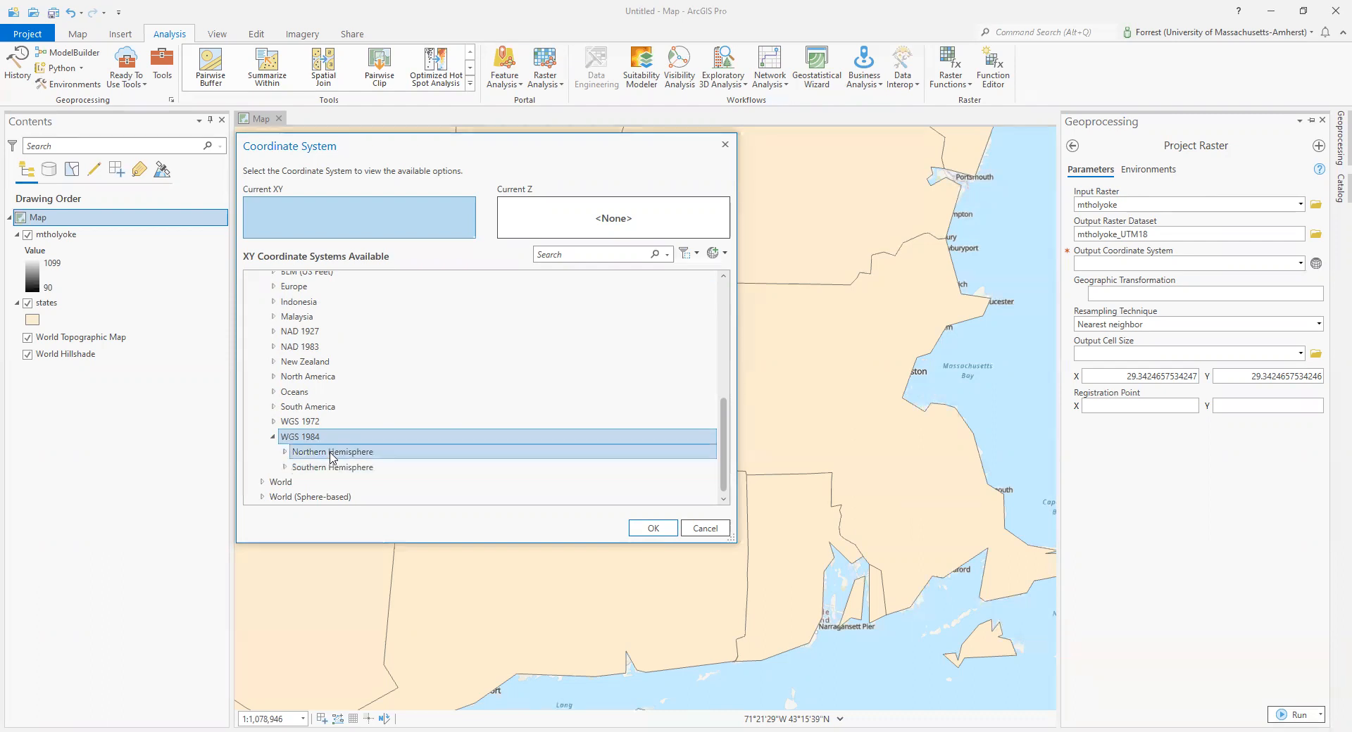
left_click(287, 455)
scroll(419, 455, "down", 5)
scroll(419, 454, "down", 2)
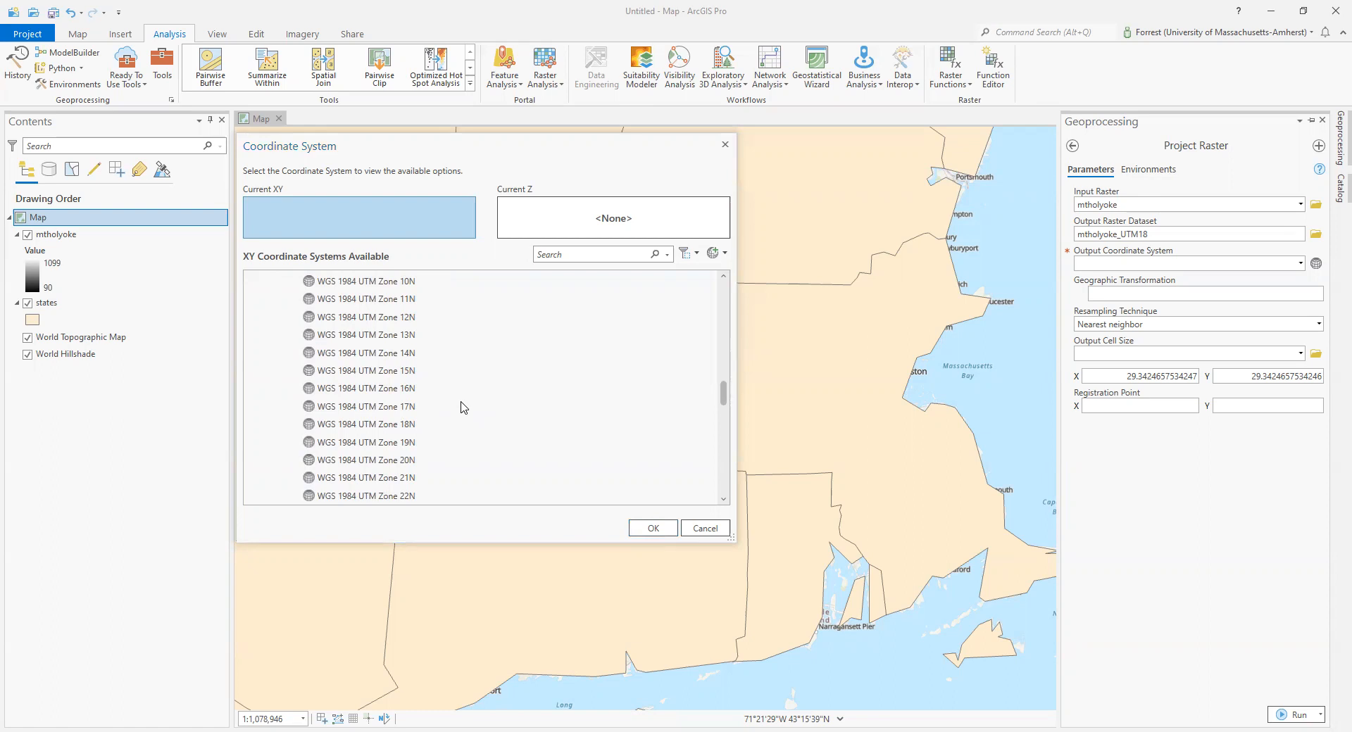
left_click(419, 443)
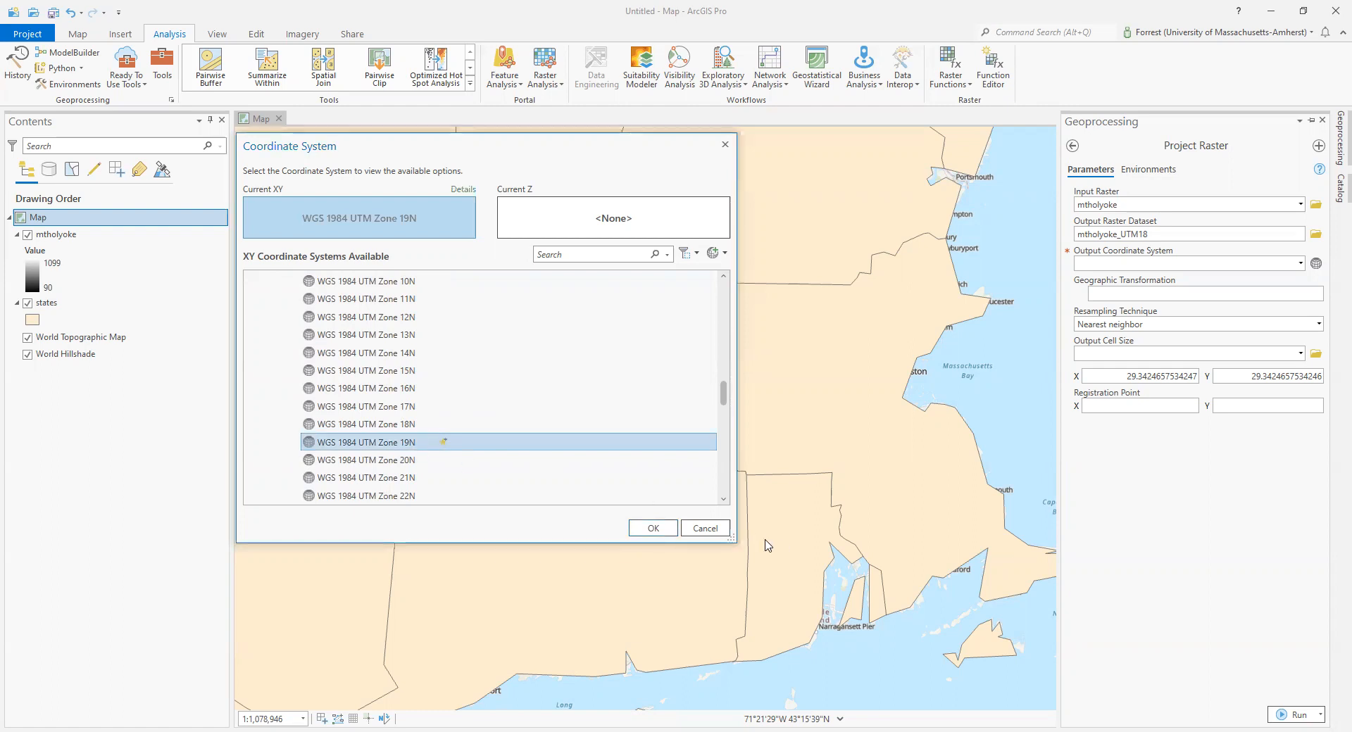
left_click(653, 529)
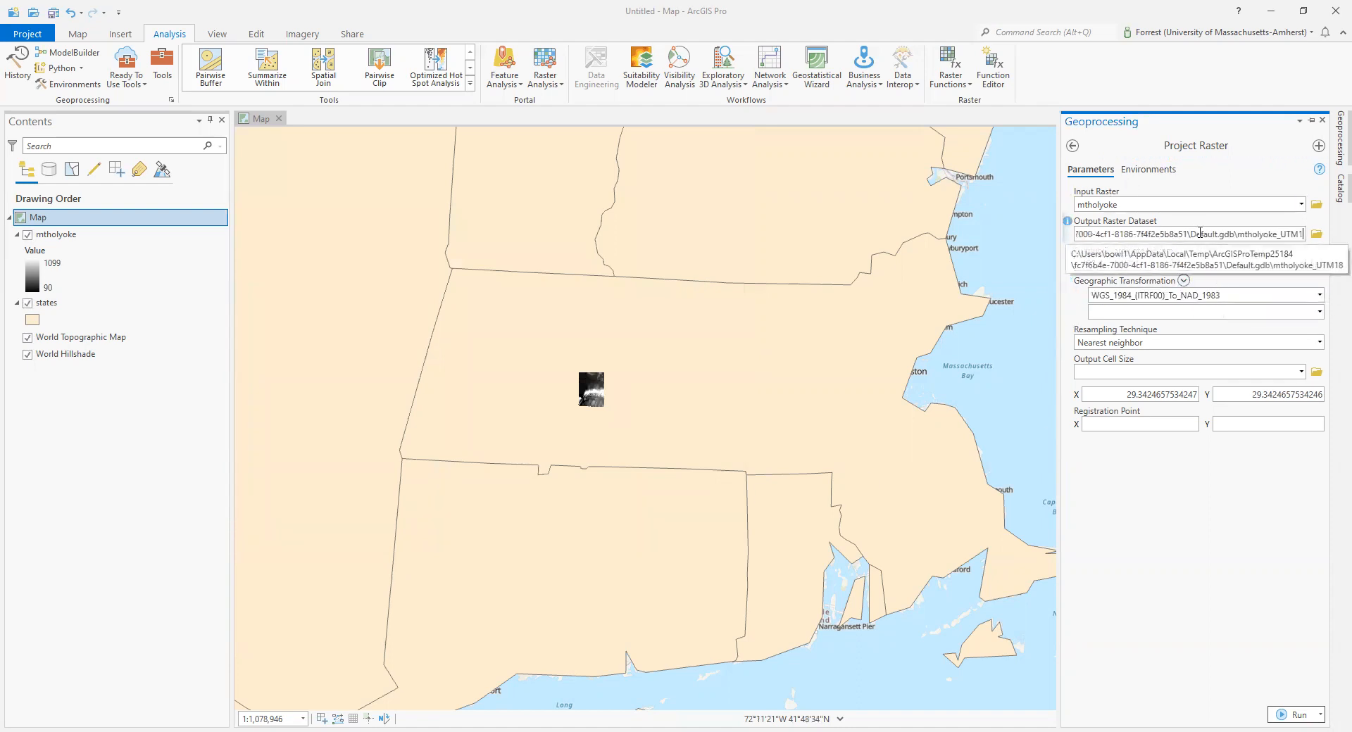
- Rename the output raster dataset as mtholyoke_UTM19 and run the Project Raster tool
type("9")
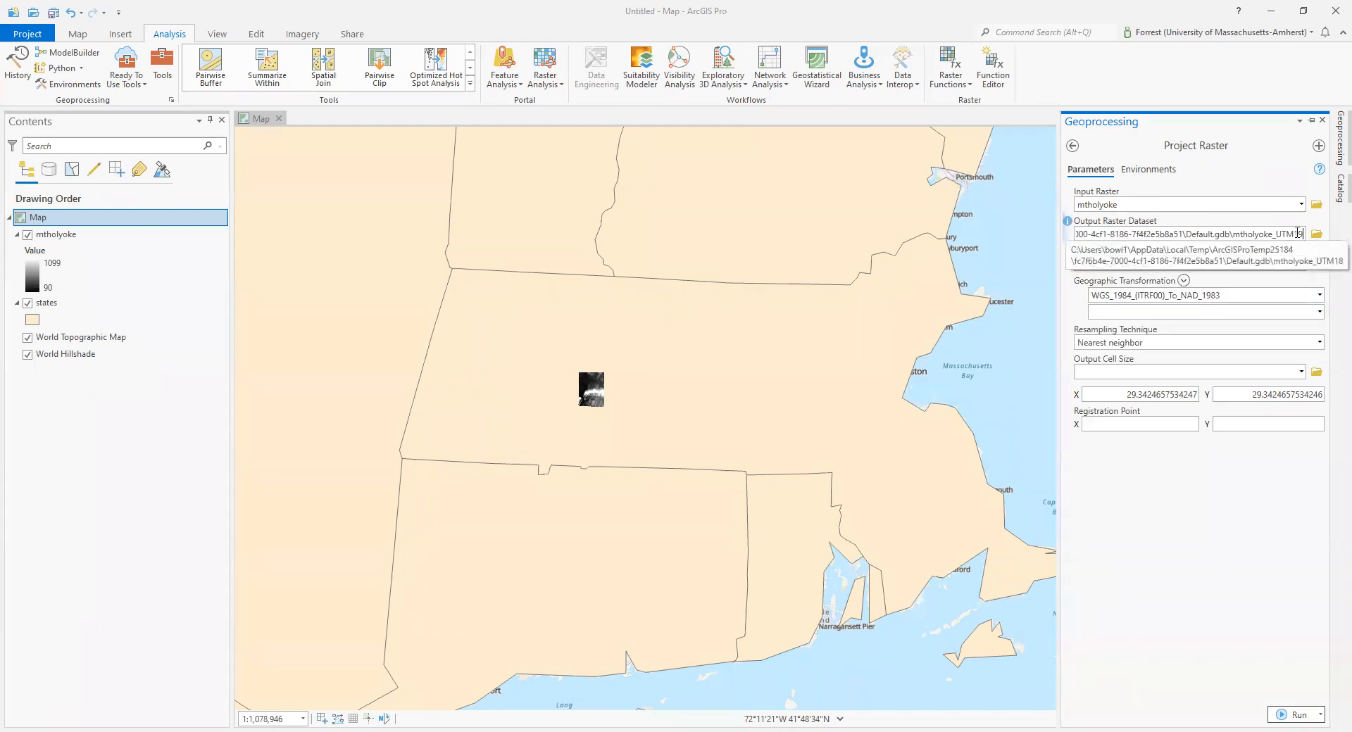
left_click(1190, 465)
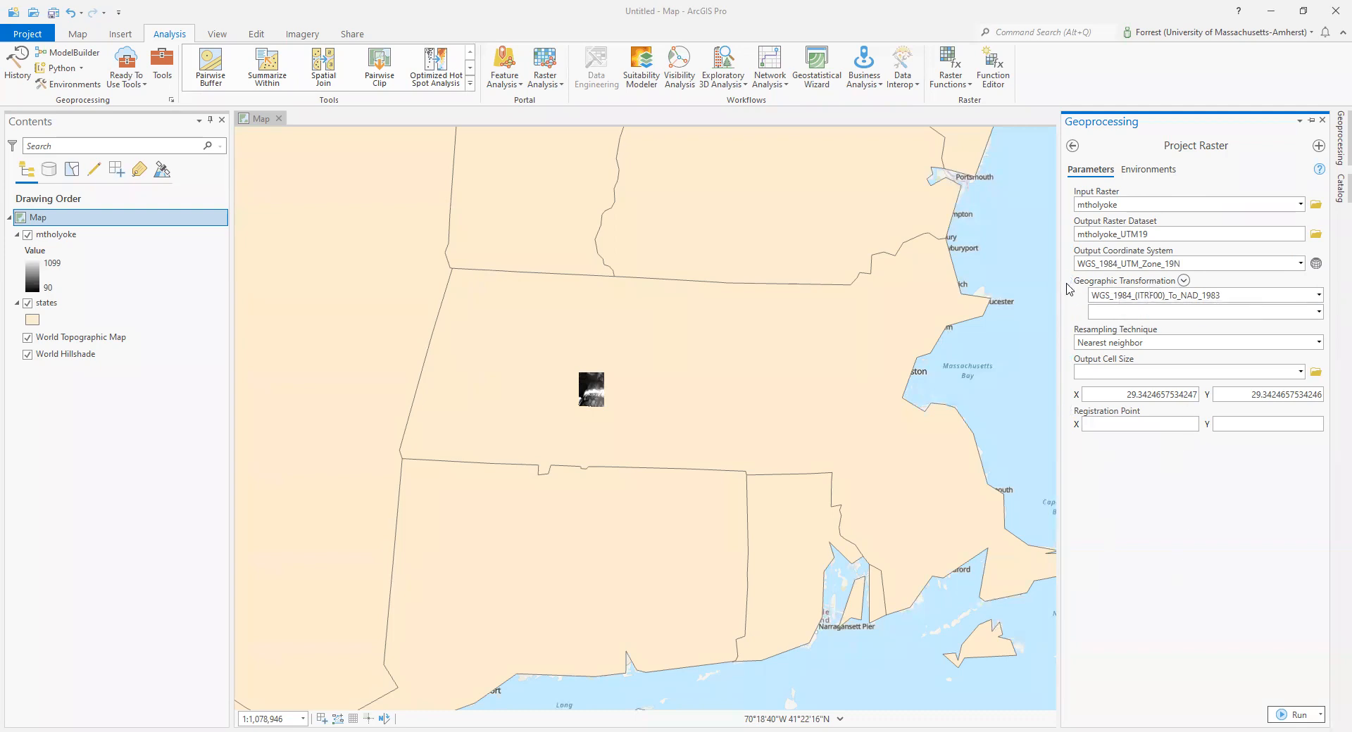
mouse_move(1070, 285)
left_click(1287, 715)
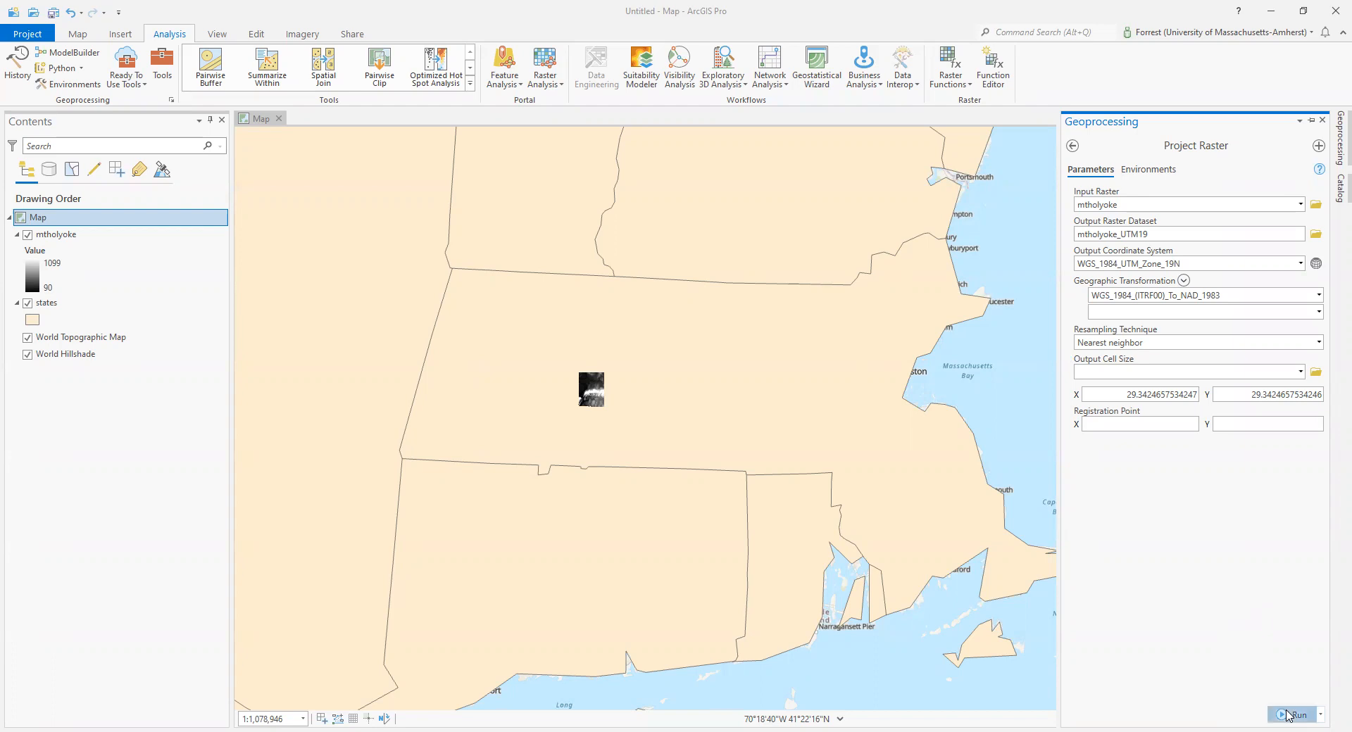
mouse_move(1287, 715)
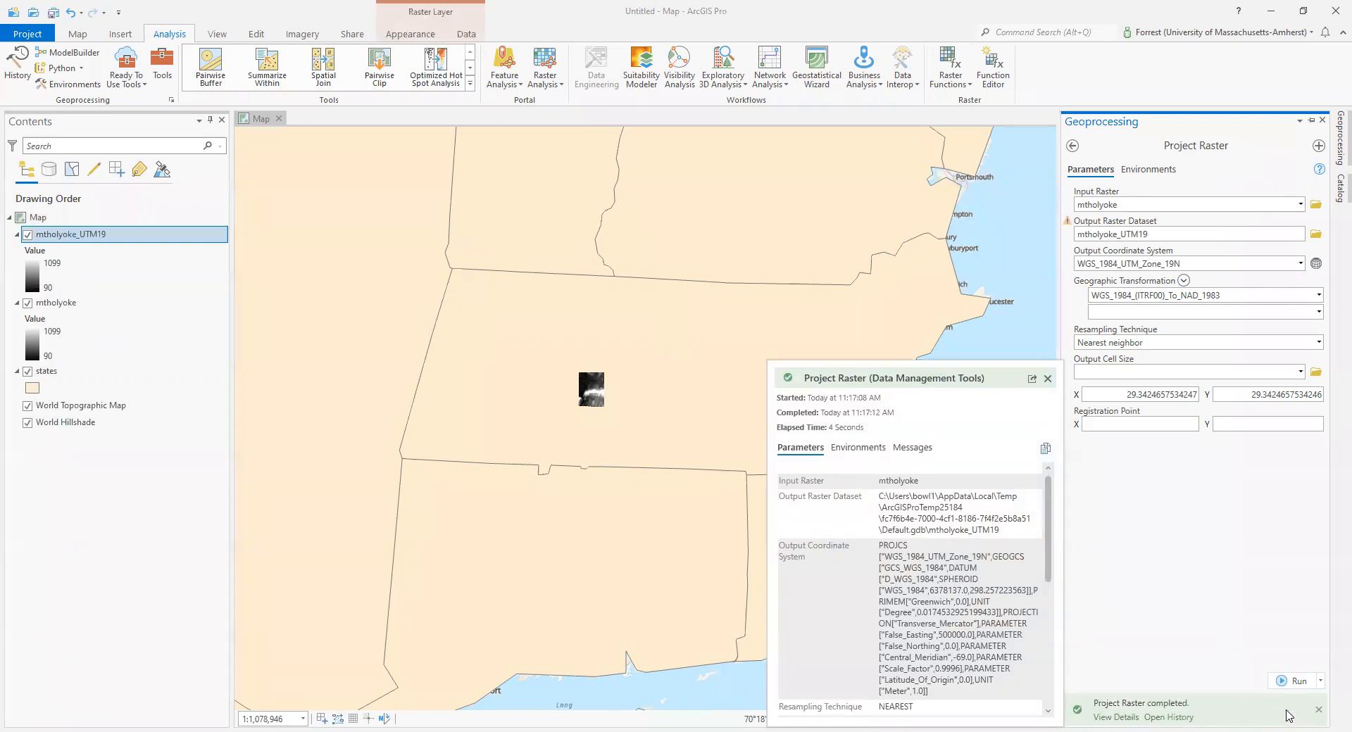
left_click(1046, 380)
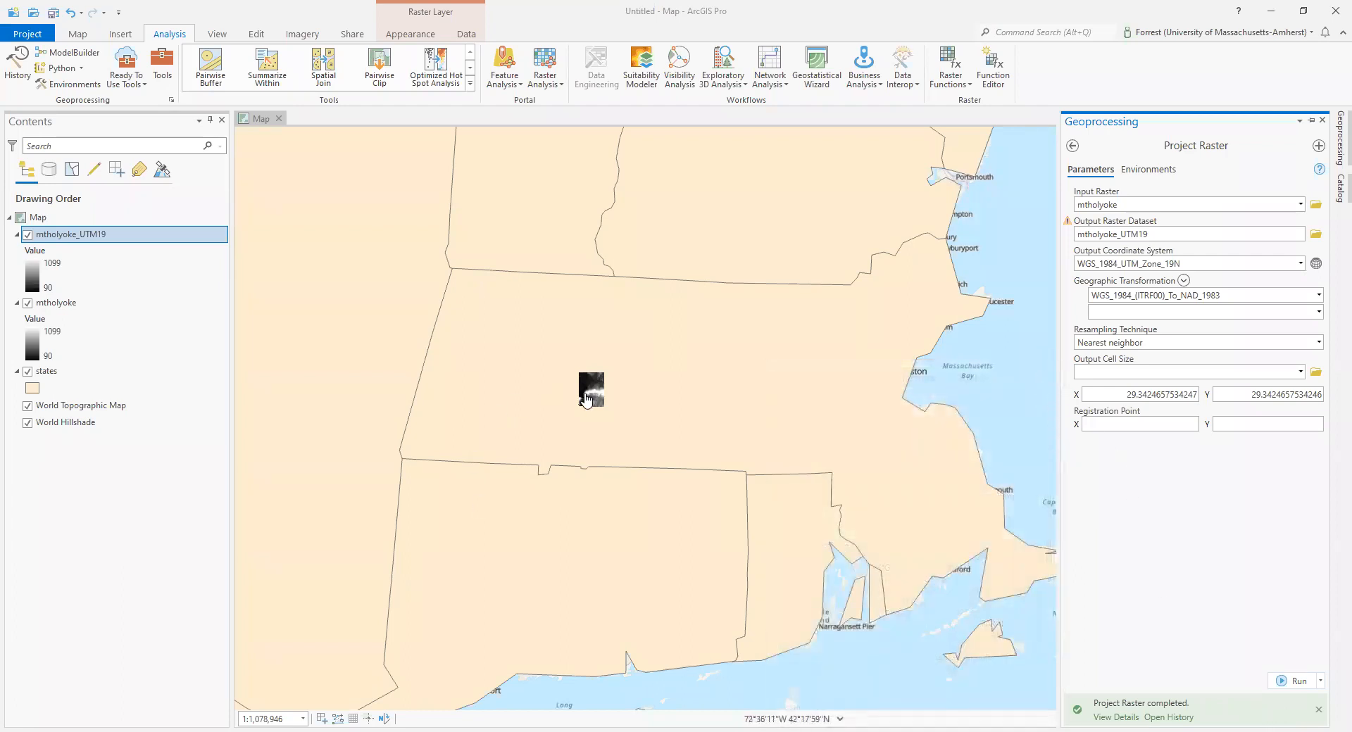
- Set the map's XY coordinate system to WGS 1984 UTM Zone 19N, the system of the mtholyoke_UTM19 layer
scroll(591, 395, "up", 3)
scroll(591, 396, "up", 2)
scroll(662, 221, "up", 4)
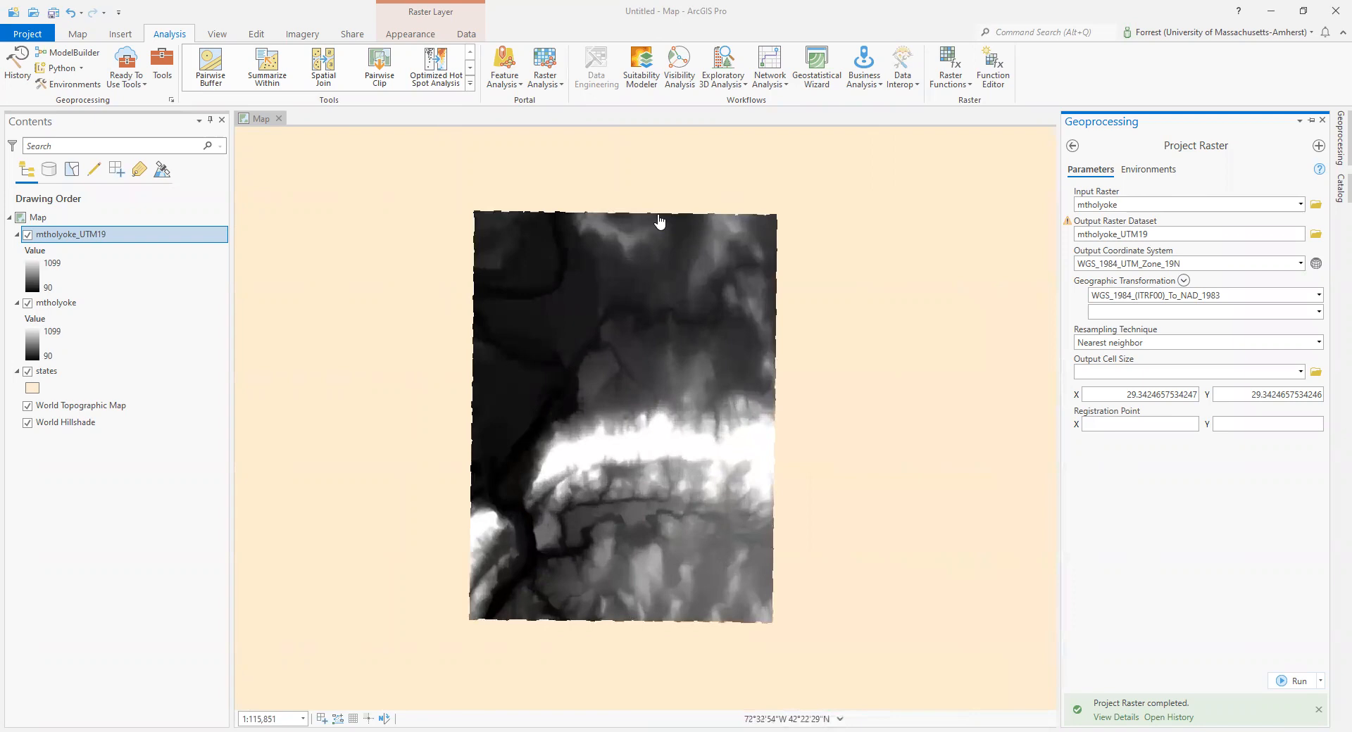
scroll(579, 301, "down", 2)
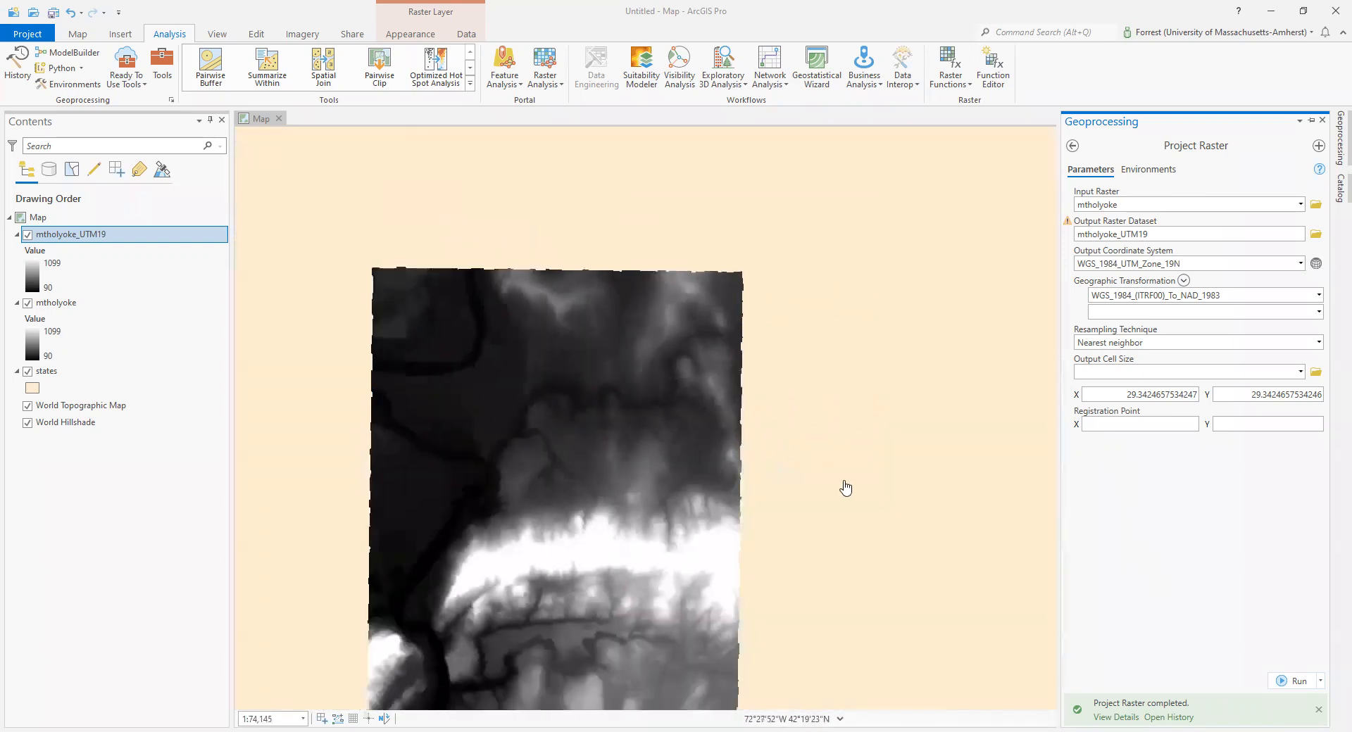
left_click_drag(844, 487, 906, 356)
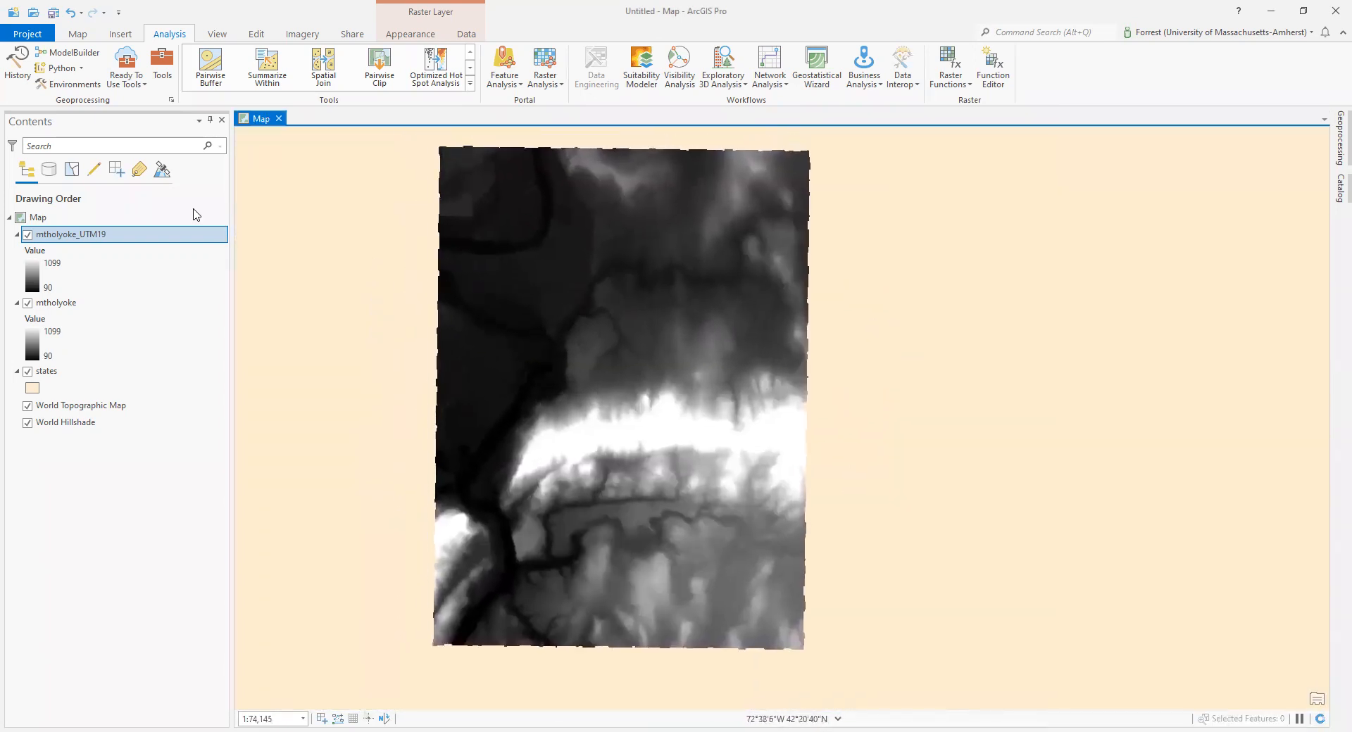
left_click(64, 224)
right_click(64, 224)
left_click(143, 543)
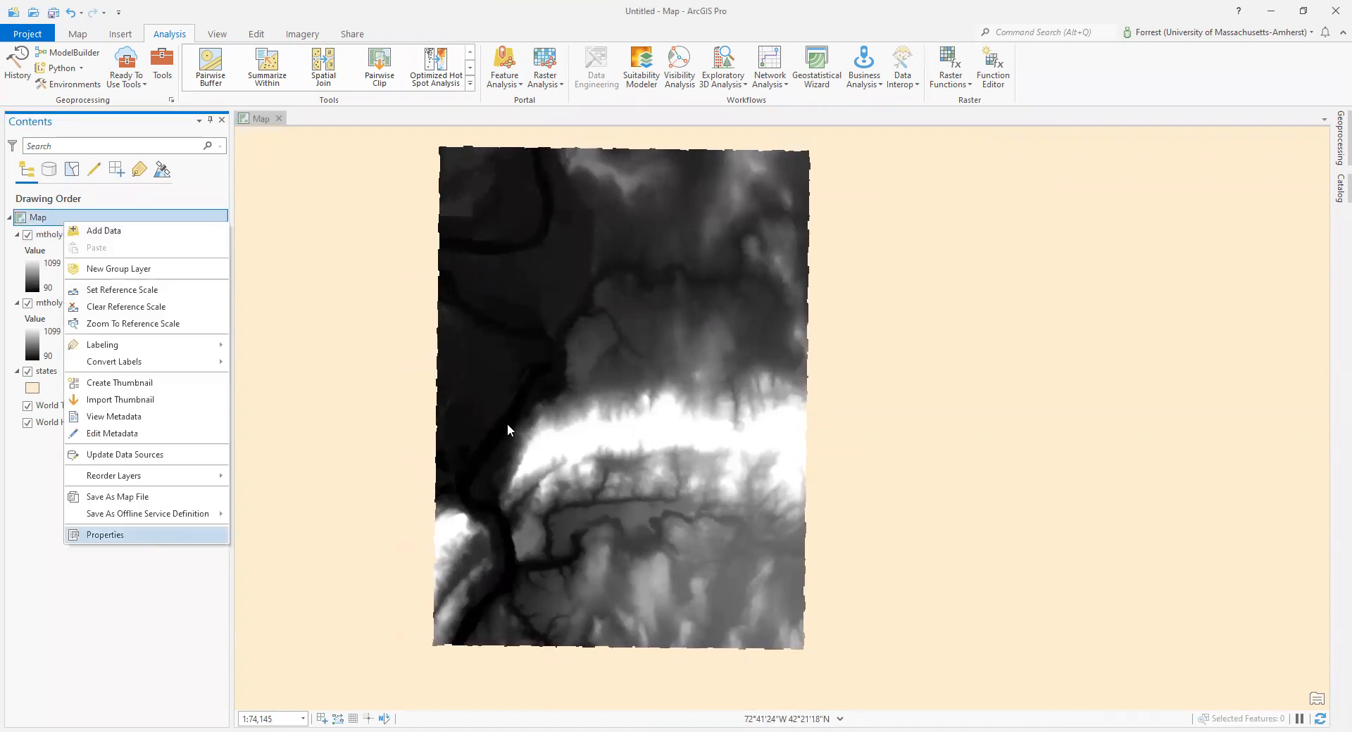
scroll(701, 381, "down", 2)
scroll(701, 381, "up", 1)
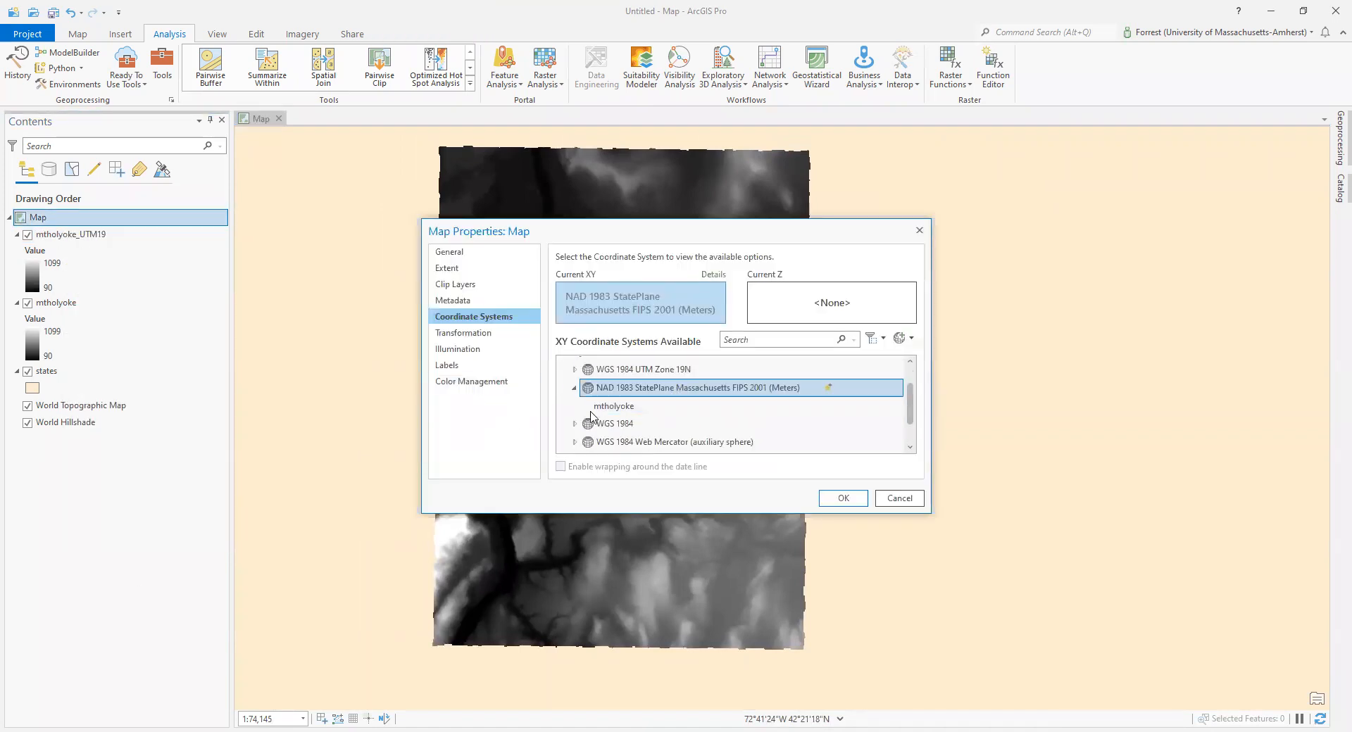
left_click(574, 388)
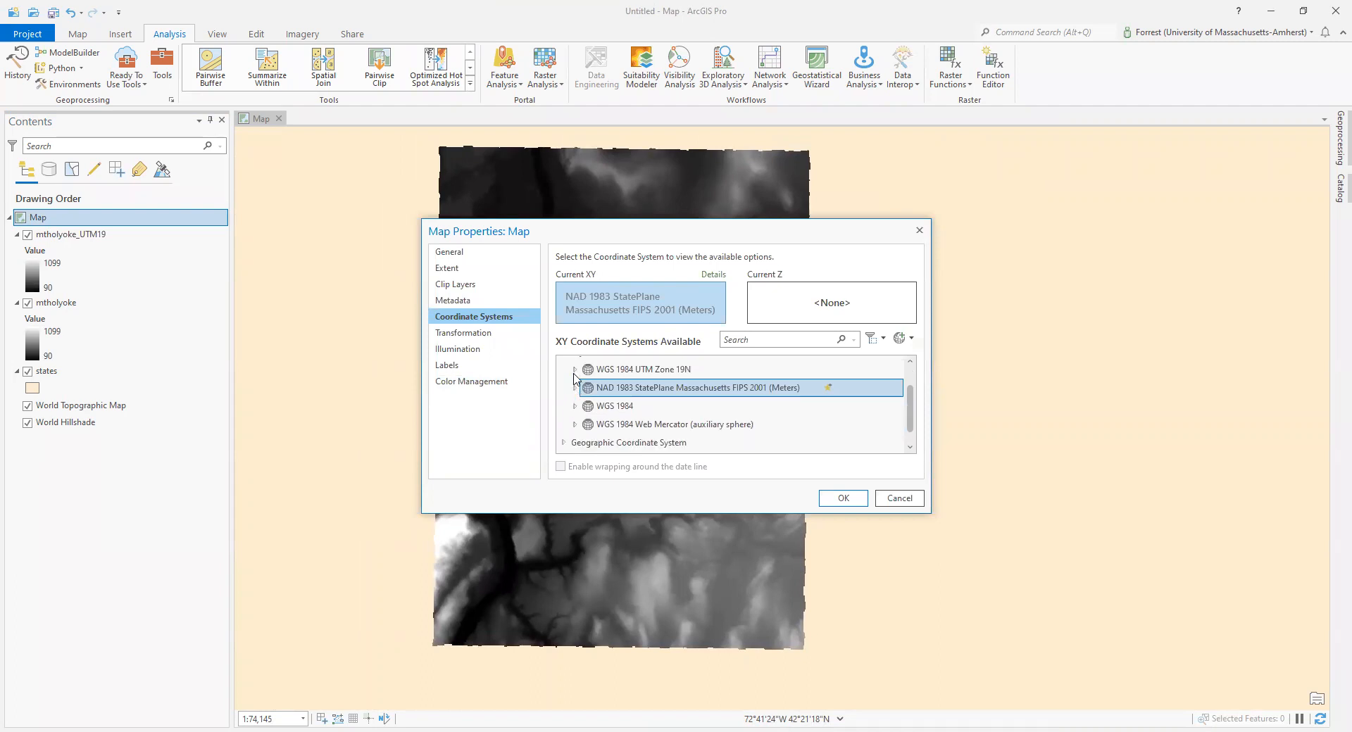
left_click(574, 371)
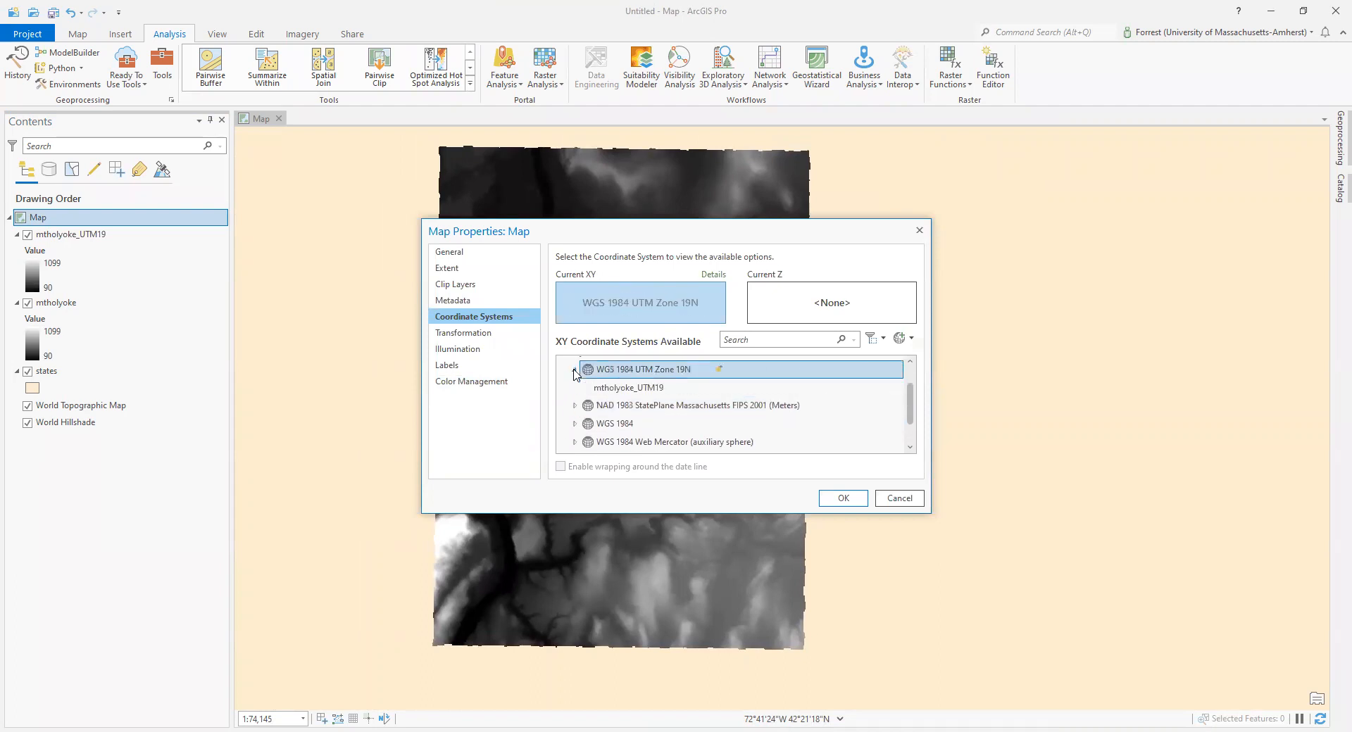
left_click(840, 496)
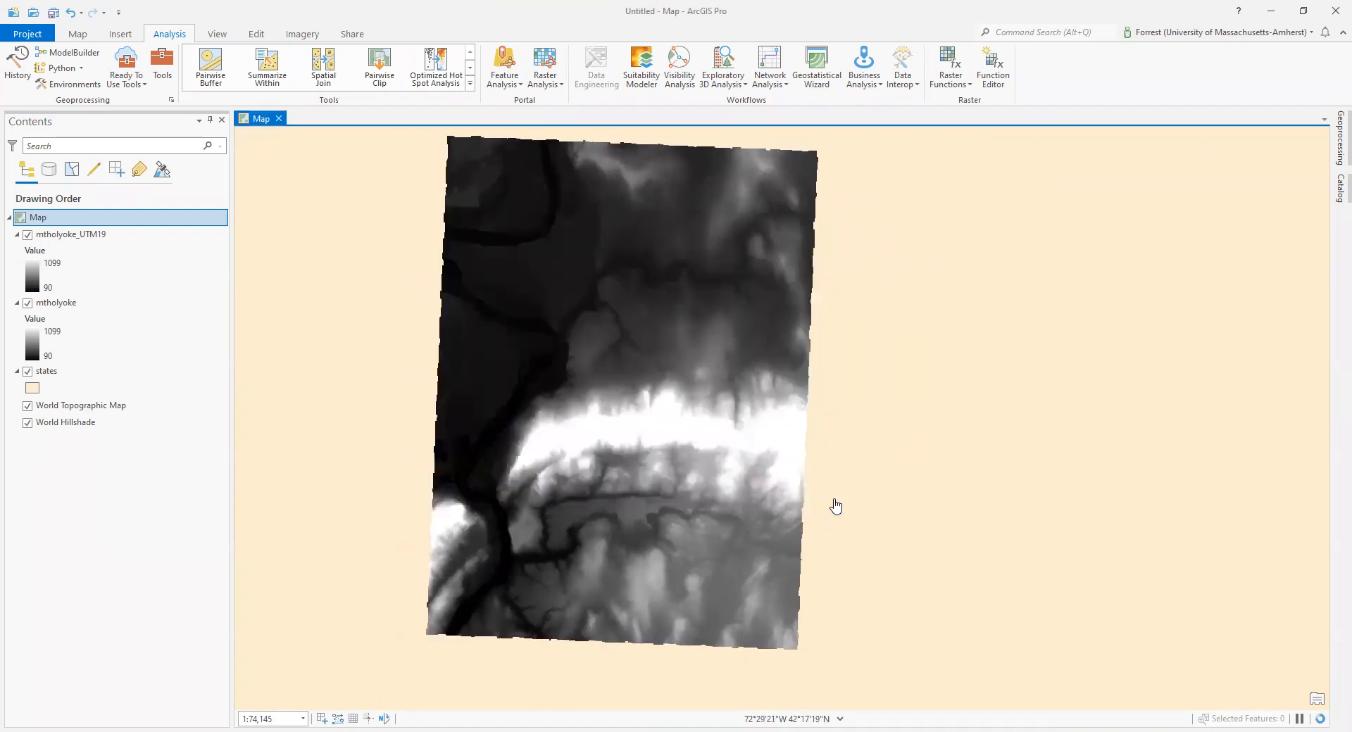
- Examine the northeastern states and the raster in the map's new projection, and select the mtholyoke layer
scroll(838, 502, "down", 5)
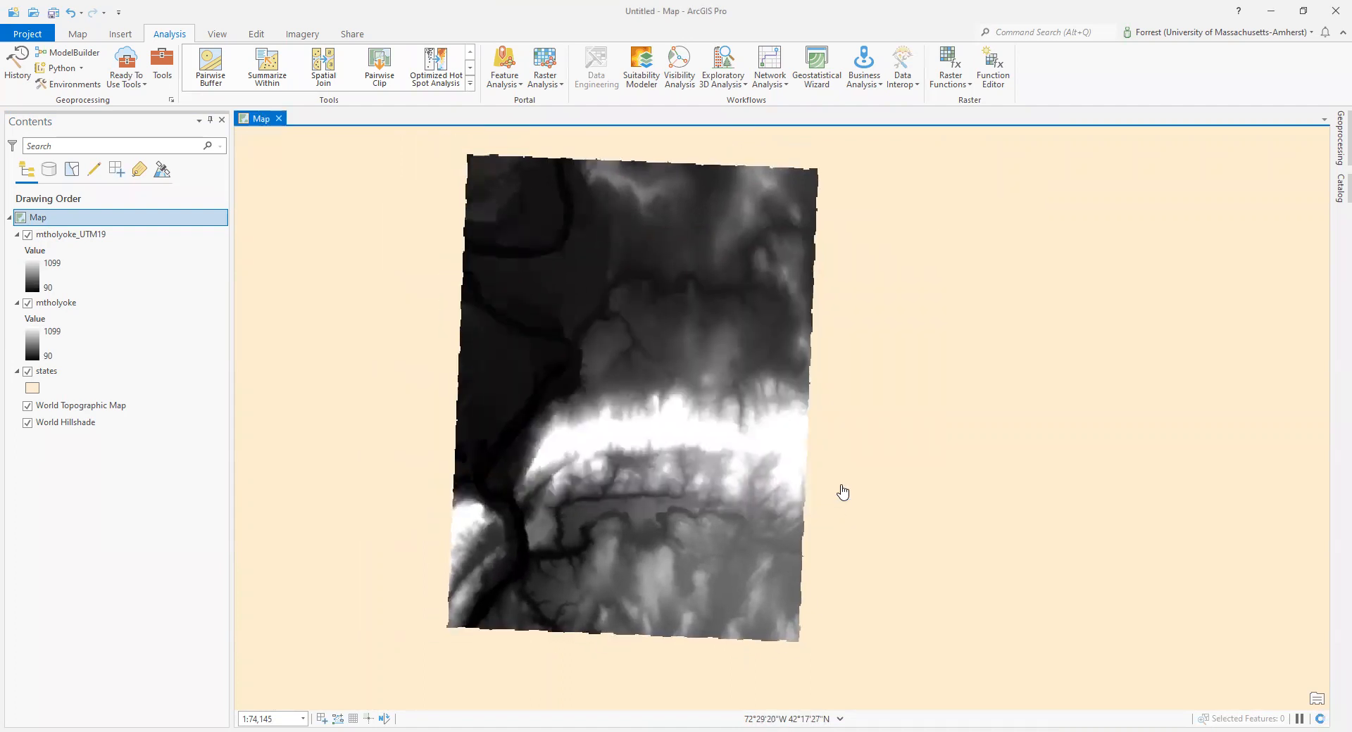
scroll(842, 491, "down", 6)
left_click_drag(983, 513, 742, 528)
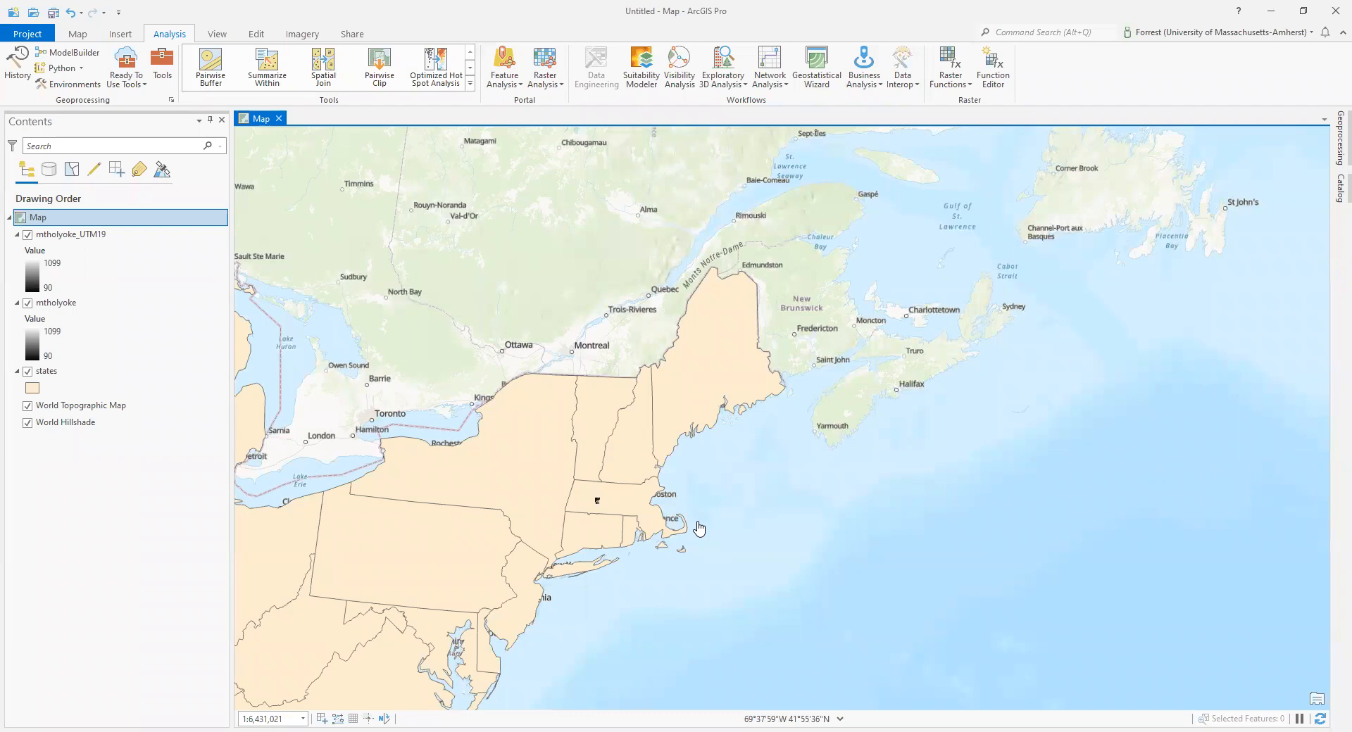
scroll(606, 507, "up", 5)
scroll(479, 399, "up", 8)
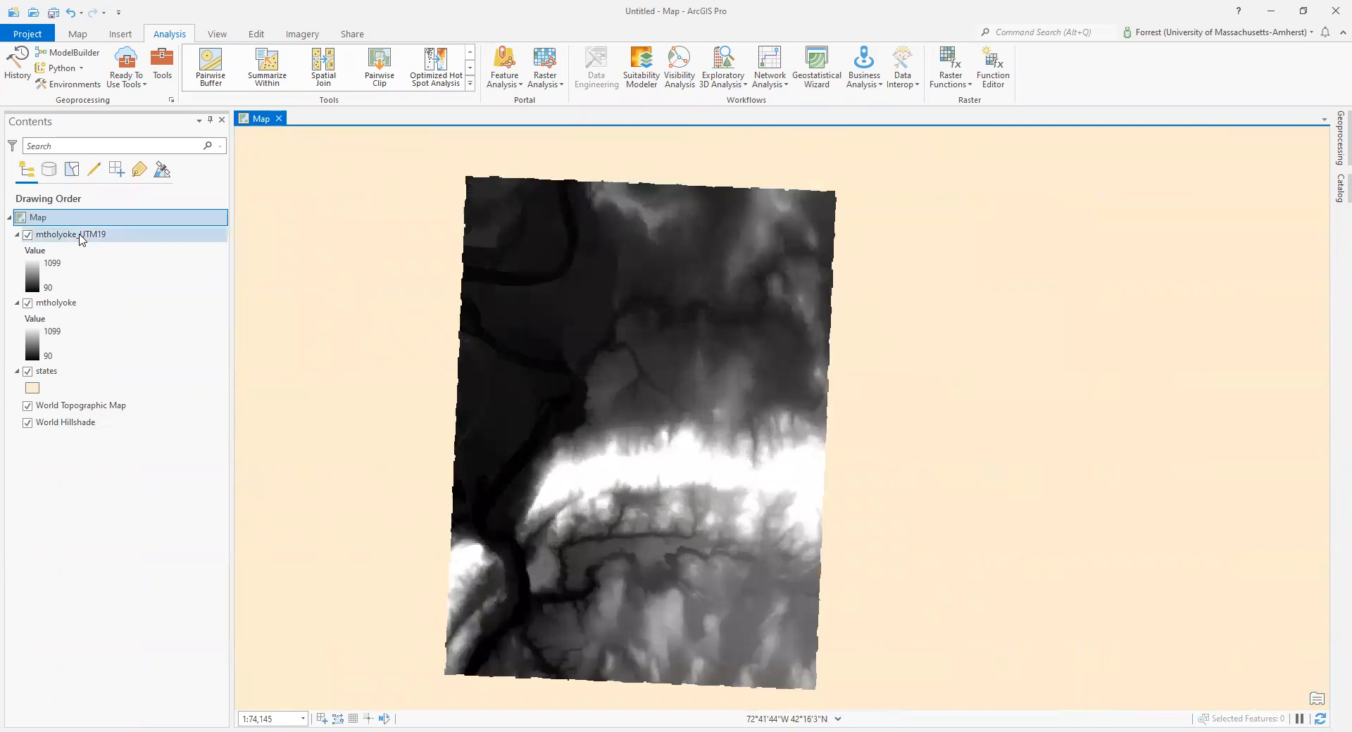
left_click(70, 305)
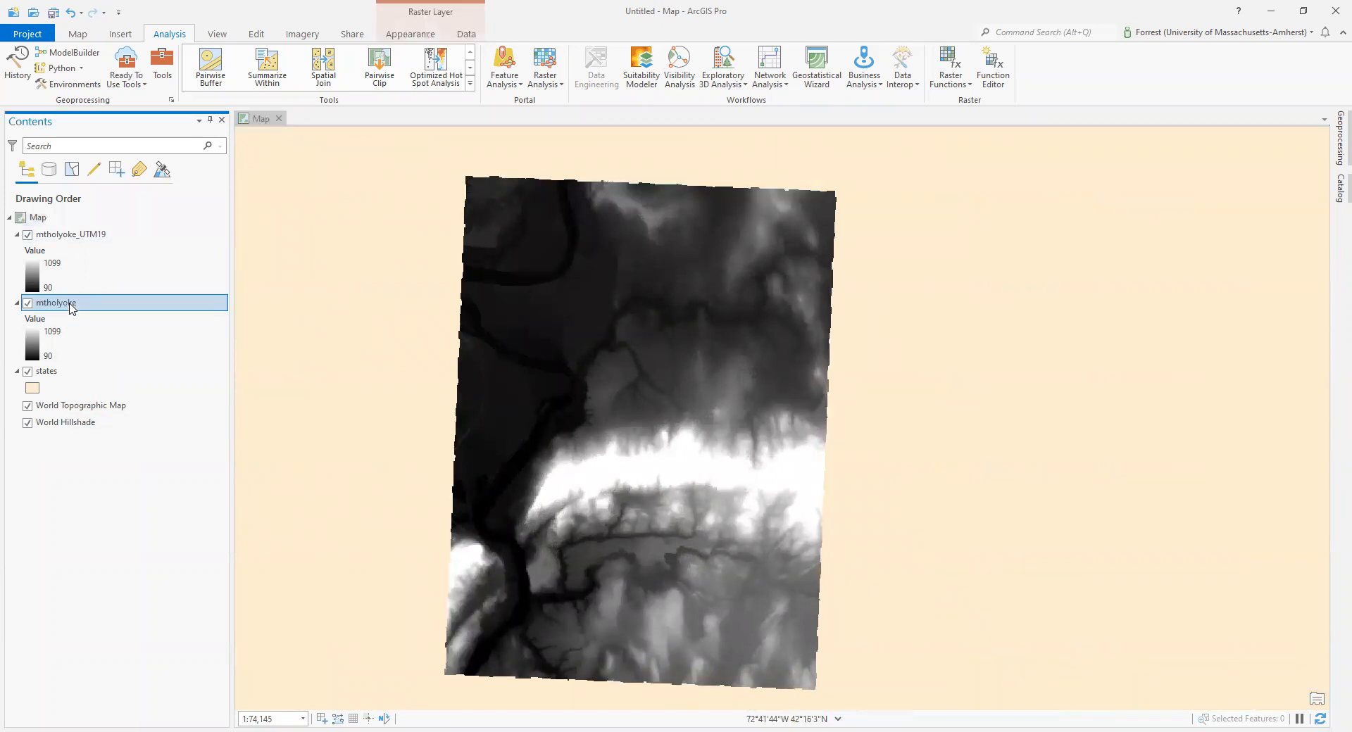
- Check the projected coordinate system of the mtholyoke layer in its source properties
right_click(71, 304)
left_click(130, 537)
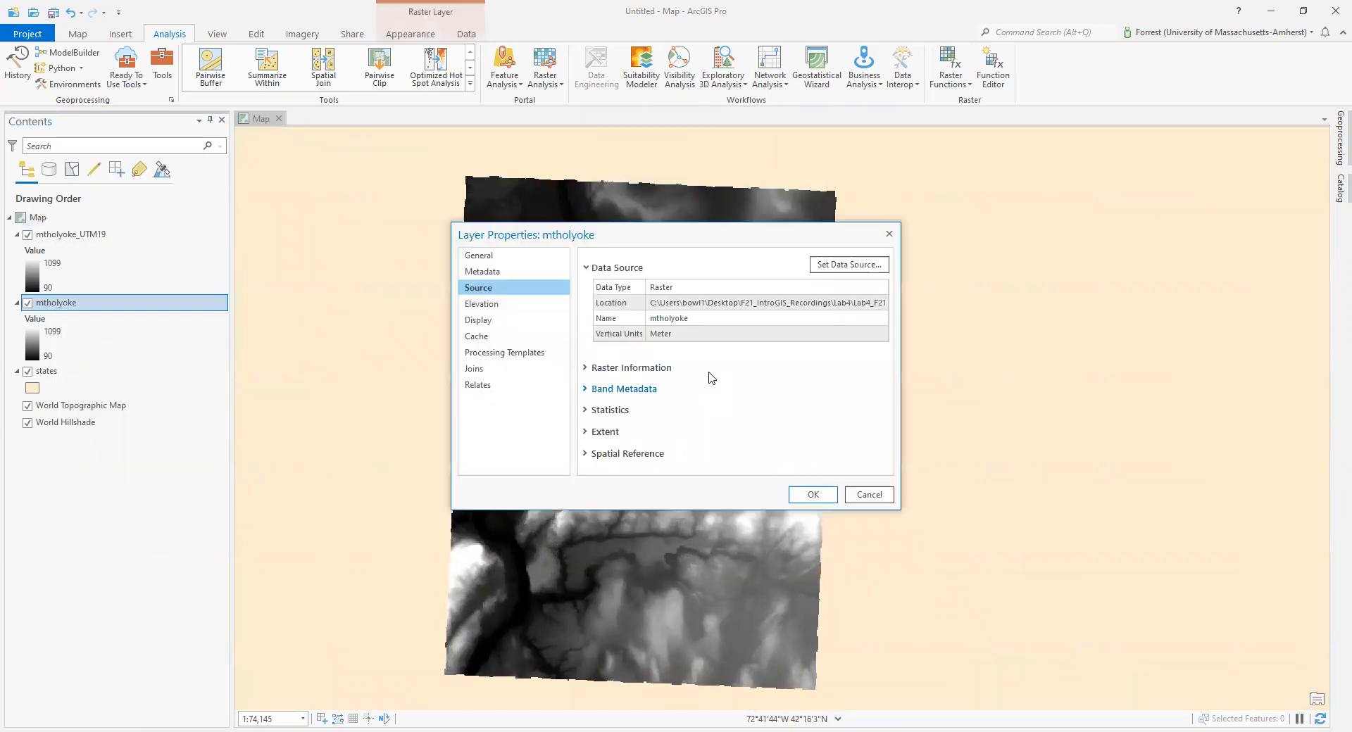
left_click(664, 459)
scroll(679, 445, "down", 3)
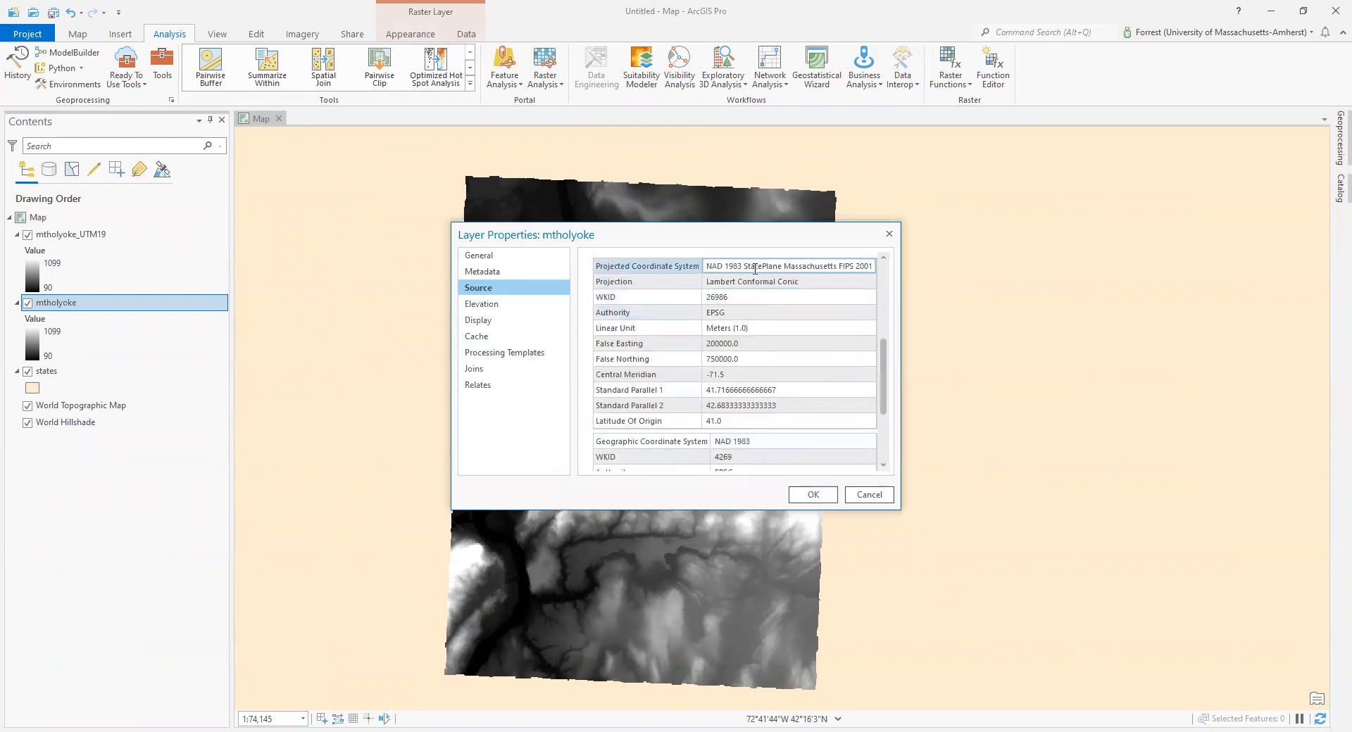
left_click(867, 496)
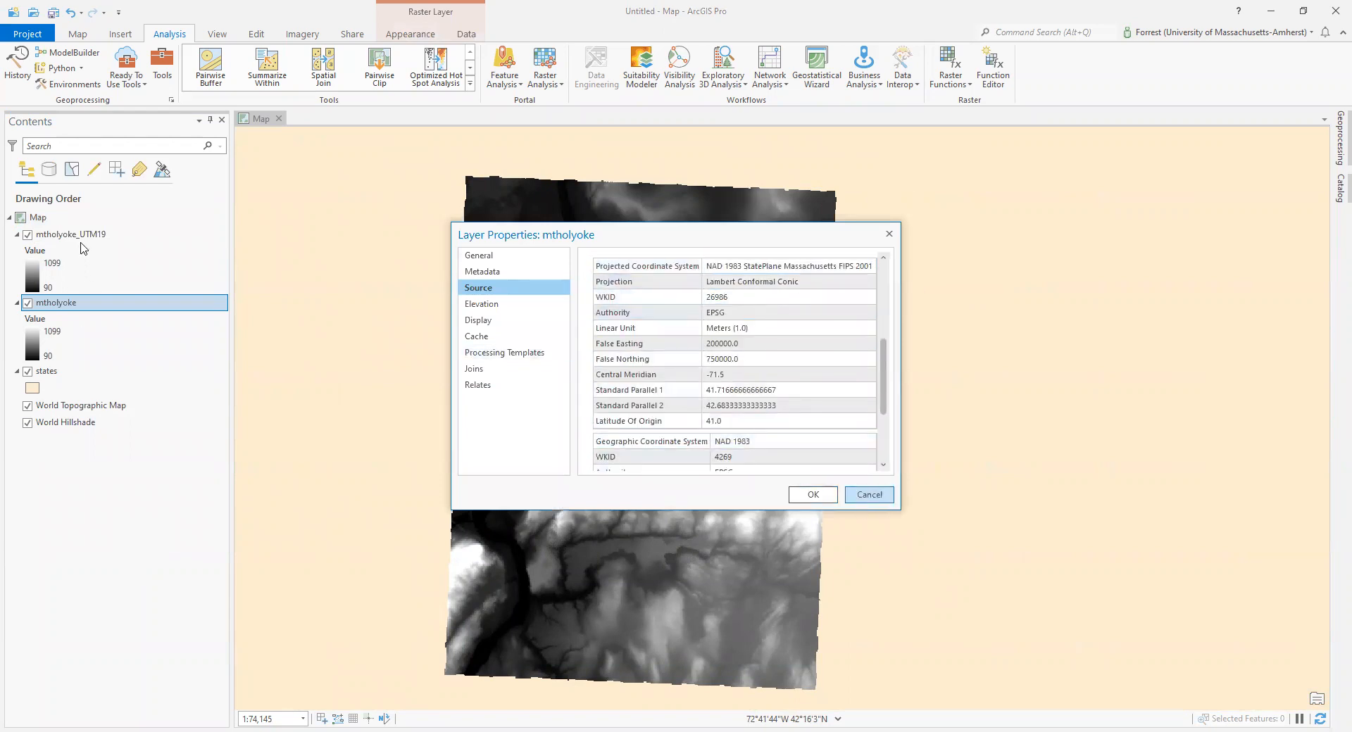
- Toggle the mtholyoke_UTM19 layer's visibility repeatedly to compare its full extent with the original mtholyoke raster
left_click(80, 237)
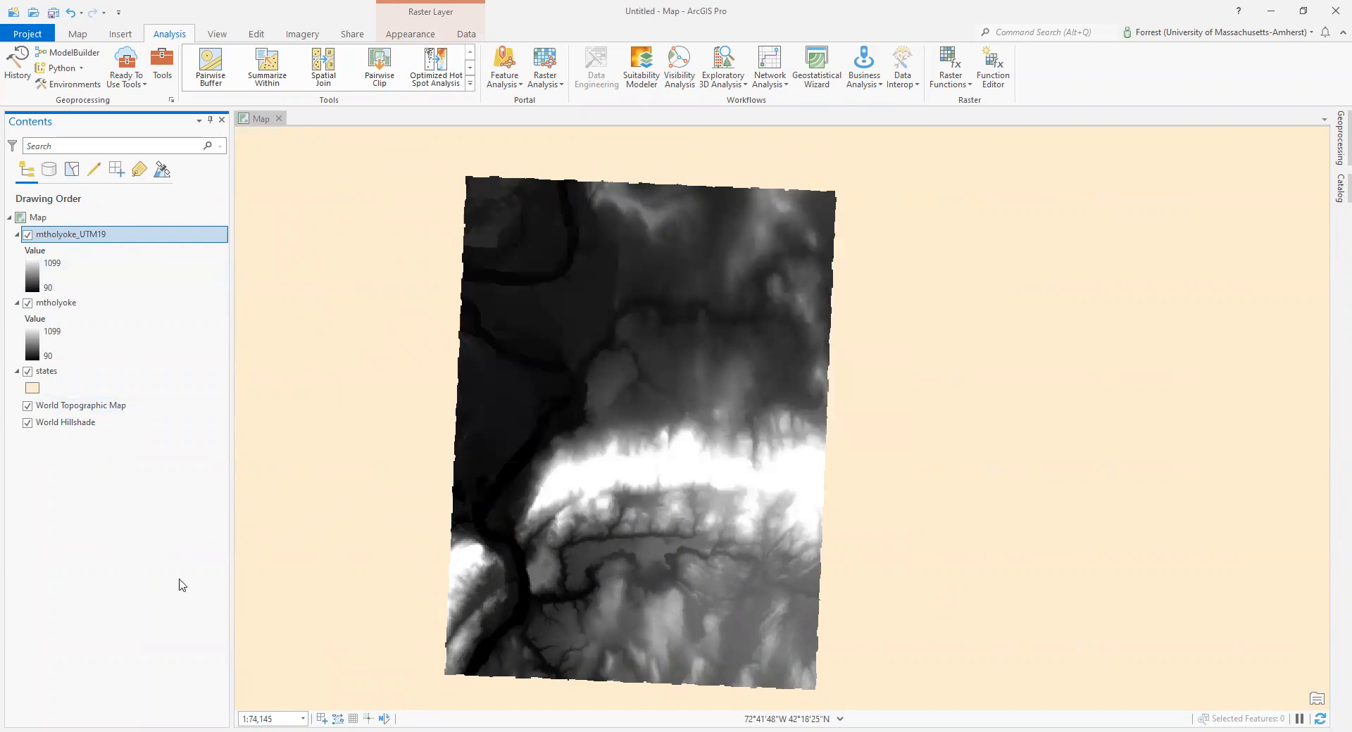
left_click(27, 235)
left_click(27, 235)
left_click(27, 235)
left_click(26, 238)
left_click(25, 238)
left_click(26, 238)
left_click(25, 238)
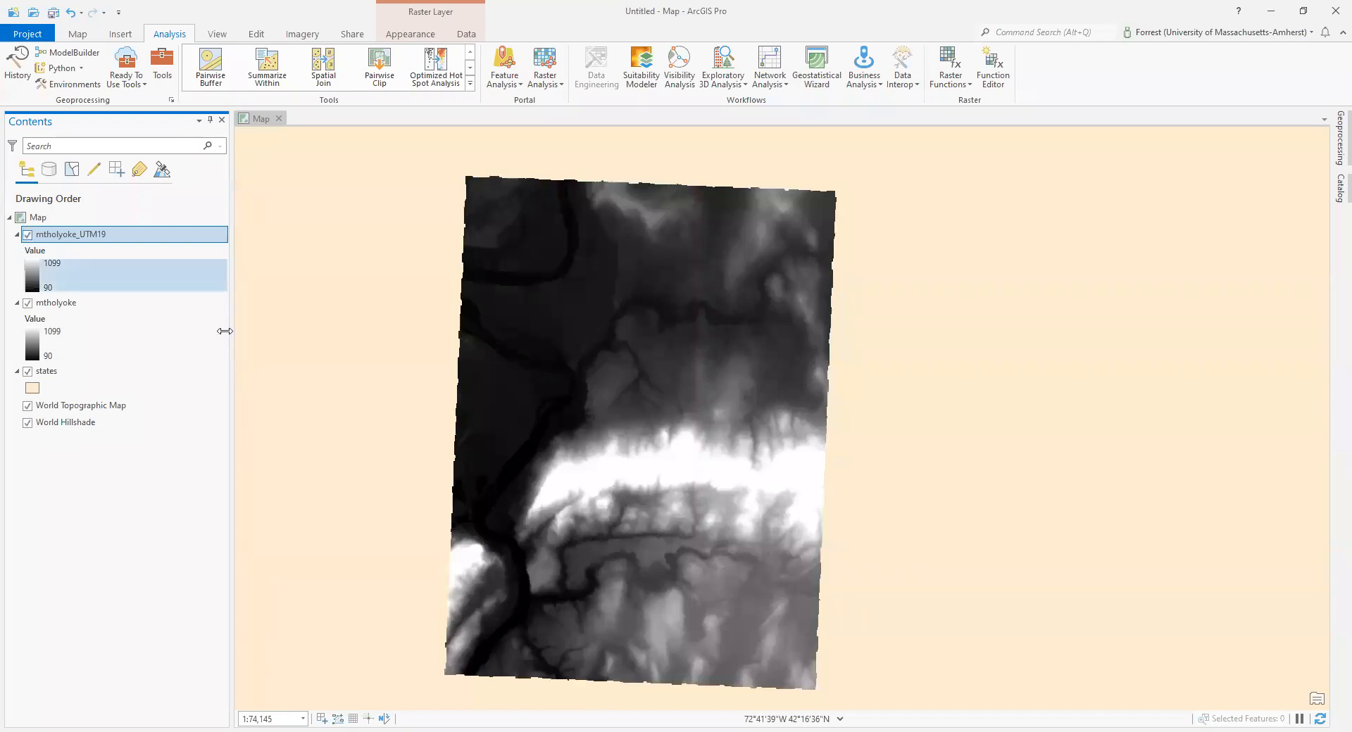
- Symbolize mtholyoke_UTM19 with the purple-blue-green-yellow-red color scheme so its cells stand out from the original raster
scroll(611, 174, "up", 3)
scroll(611, 174, "up", 4)
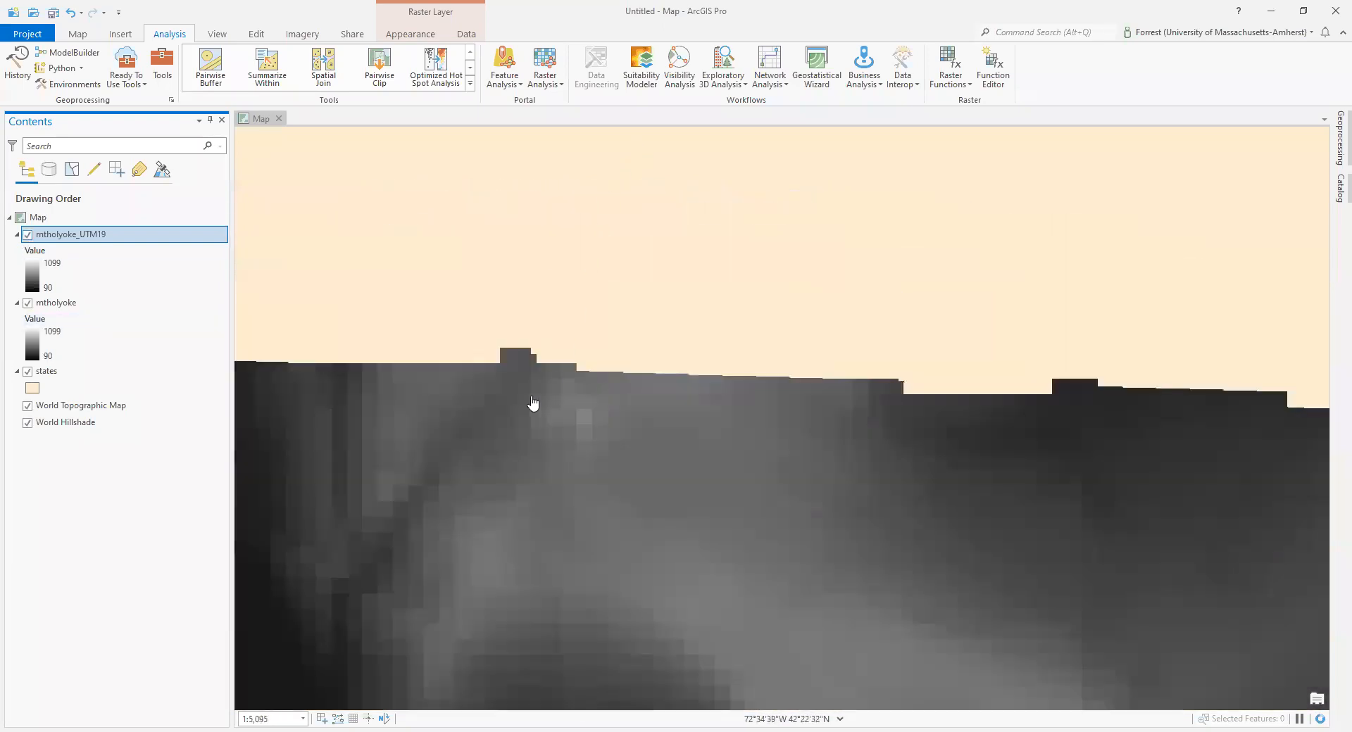
scroll(833, 352, "up", 3)
scroll(750, 280, "up", 4)
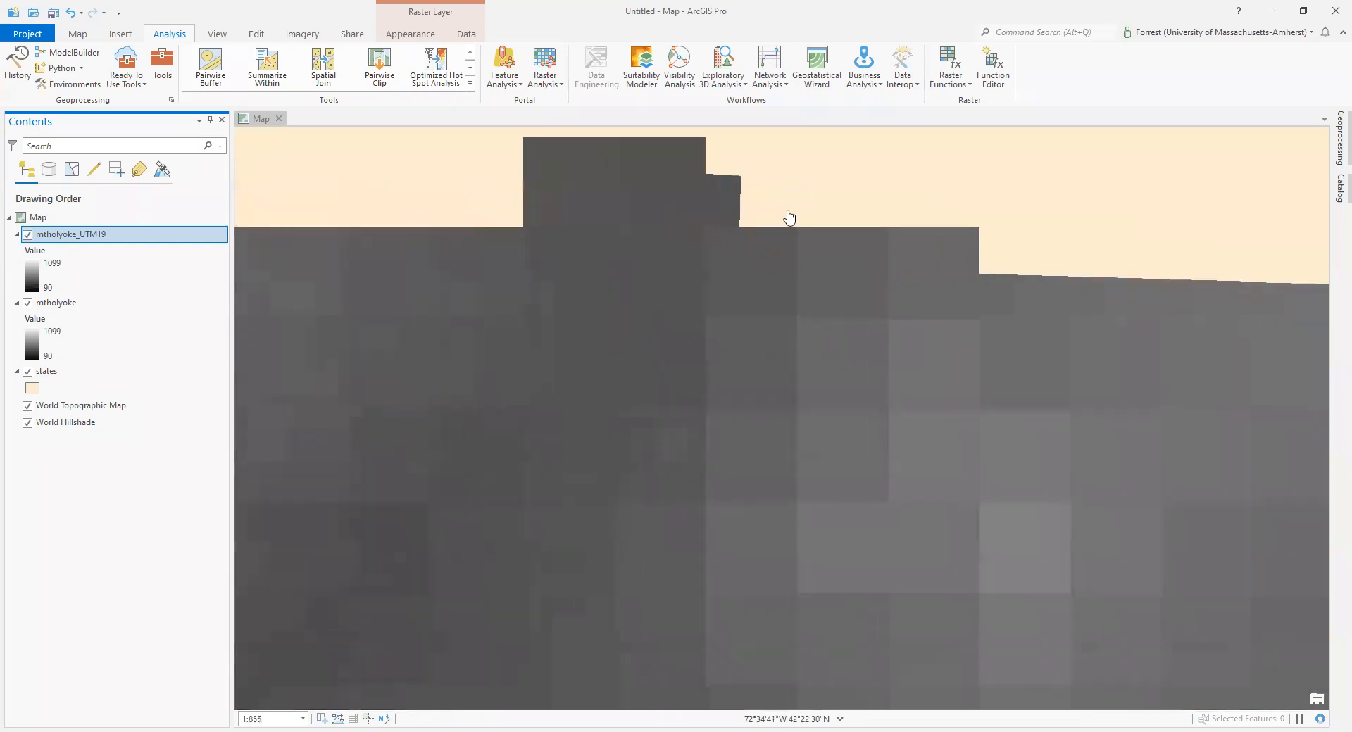
left_click(140, 264)
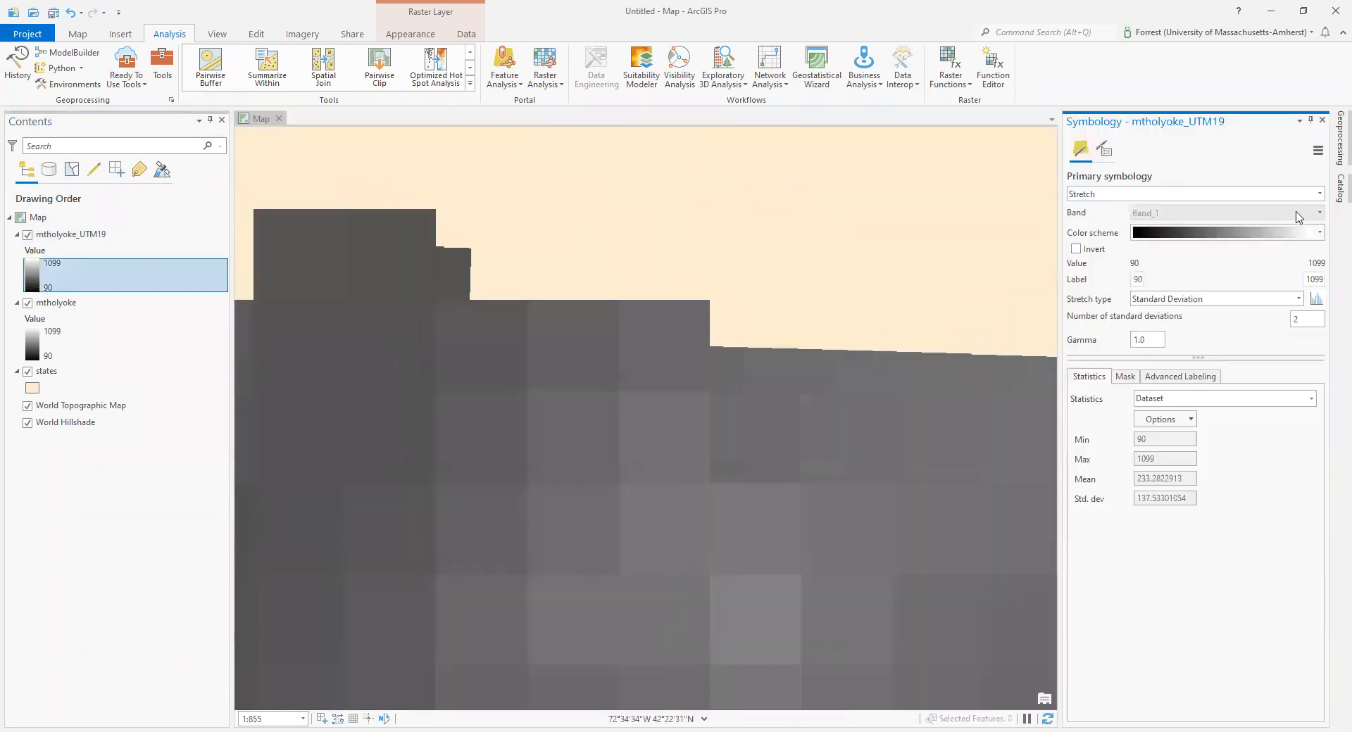
left_click(1320, 238)
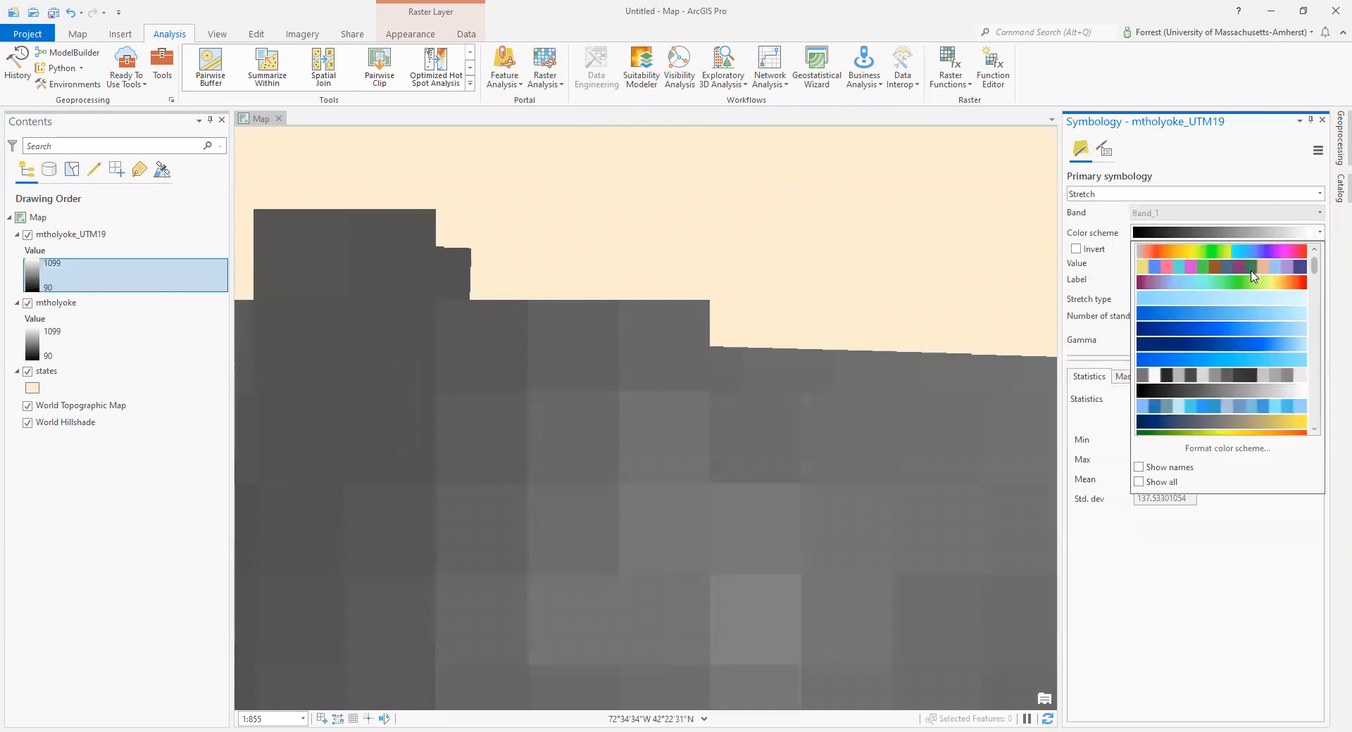
left_click(1239, 287)
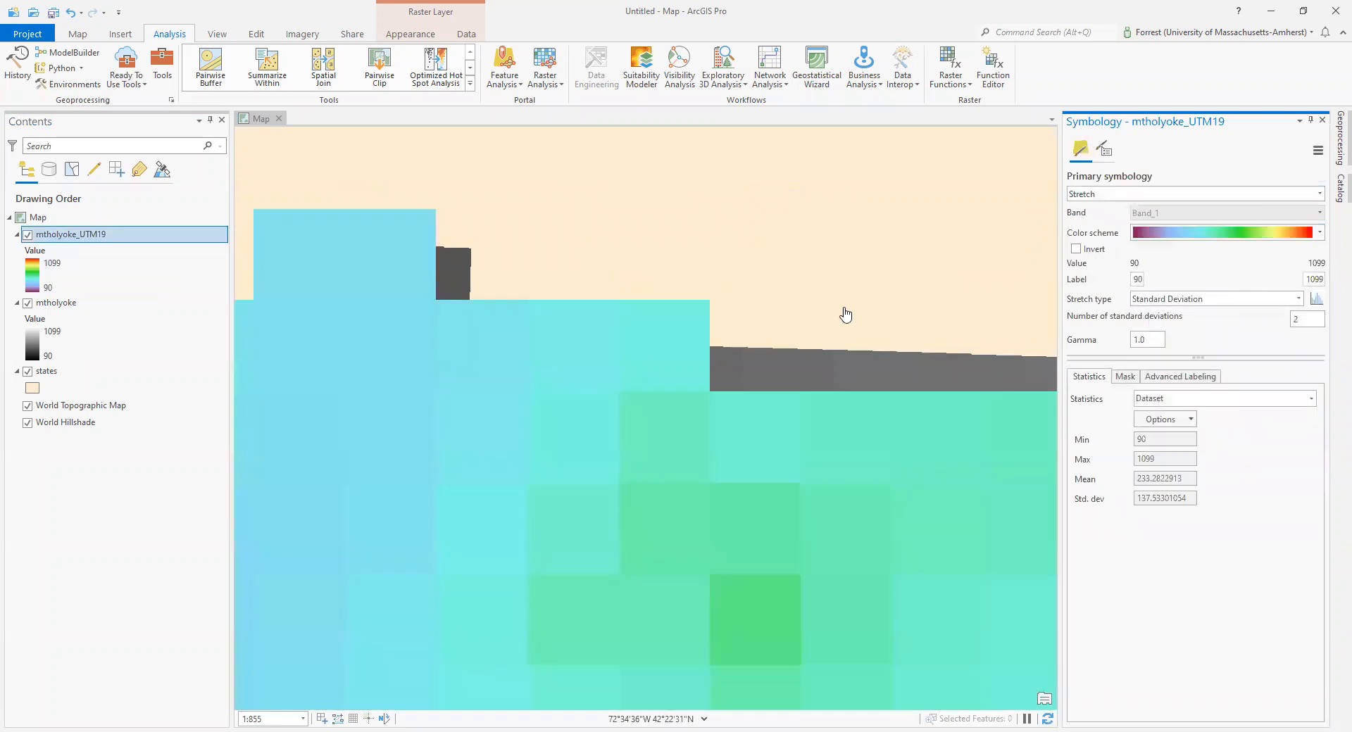
left_click(1322, 119)
- Compare the cell alignment of mtholyoke_UTM19 and mtholyoke along the raster's northern edge, leaving mtholyoke_UTM19 hidden
left_click_drag(601, 448, 676, 474)
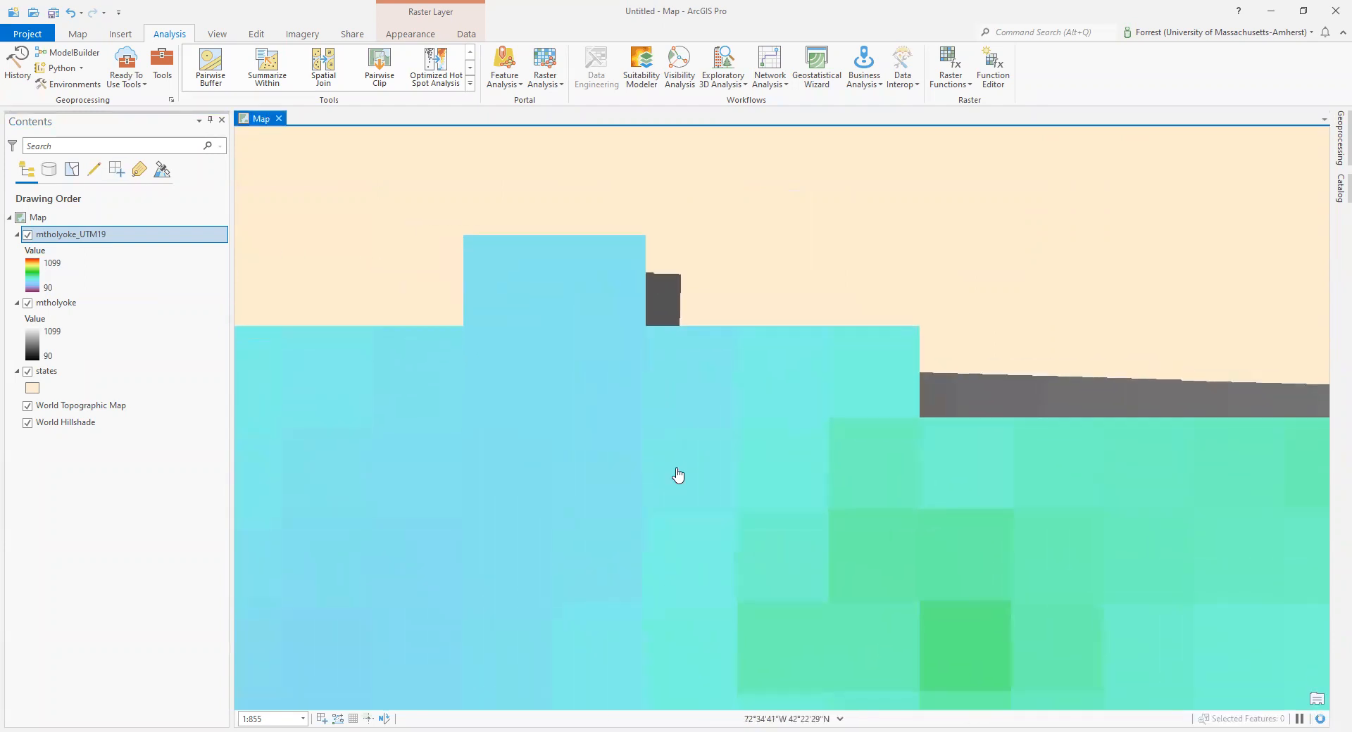
left_click(26, 235)
left_click(27, 236)
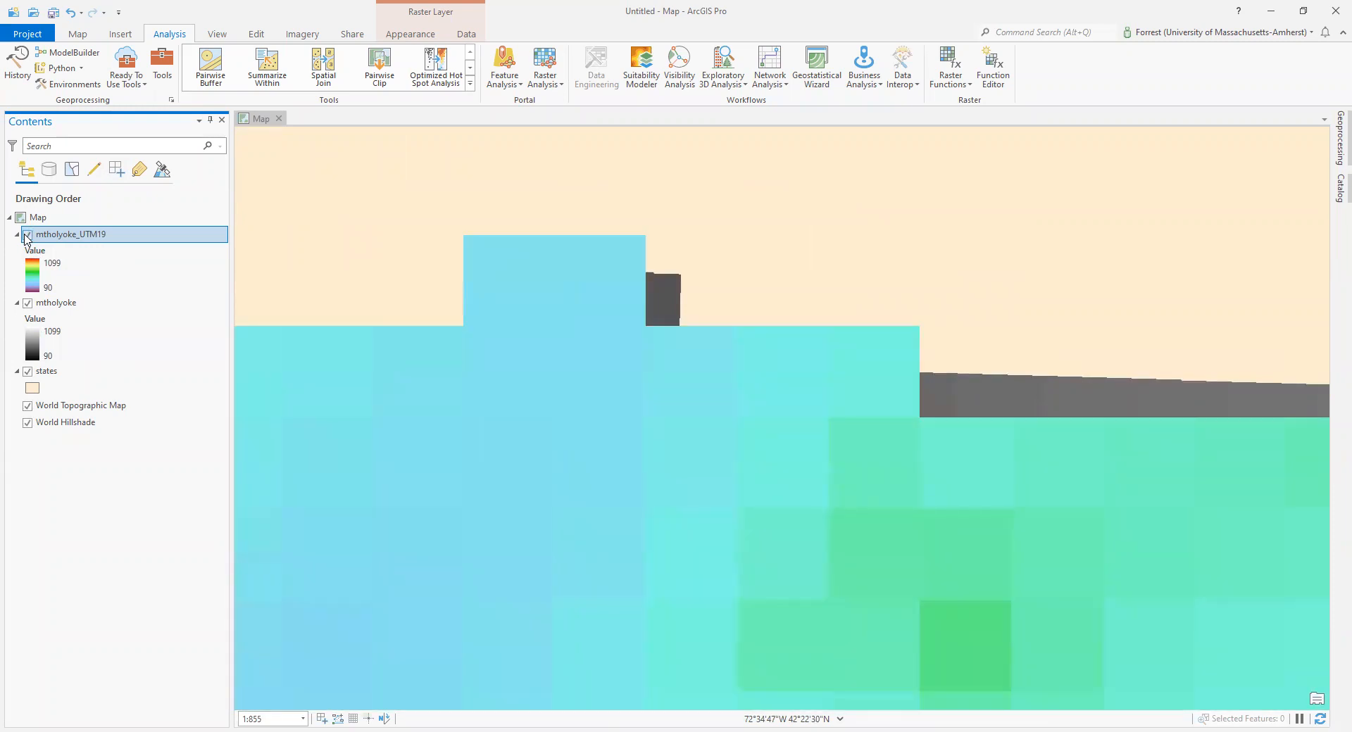
left_click(28, 235)
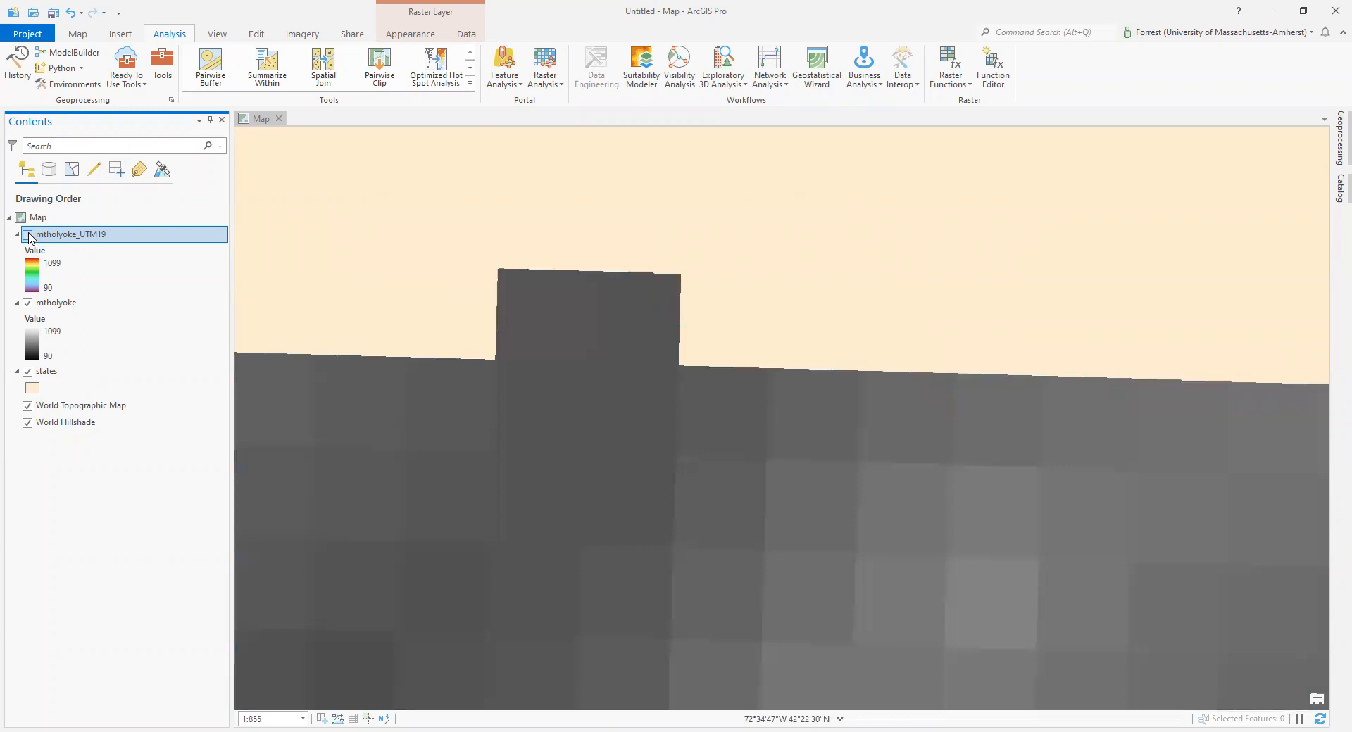
left_click(28, 236)
left_click(28, 235)
- Set the map's XY coordinate system to NAD 1983 StatePlane Massachusetts FIPS 2001 (Meters), the system of the mtholyoke layer
right_click(38, 217)
left_click(93, 538)
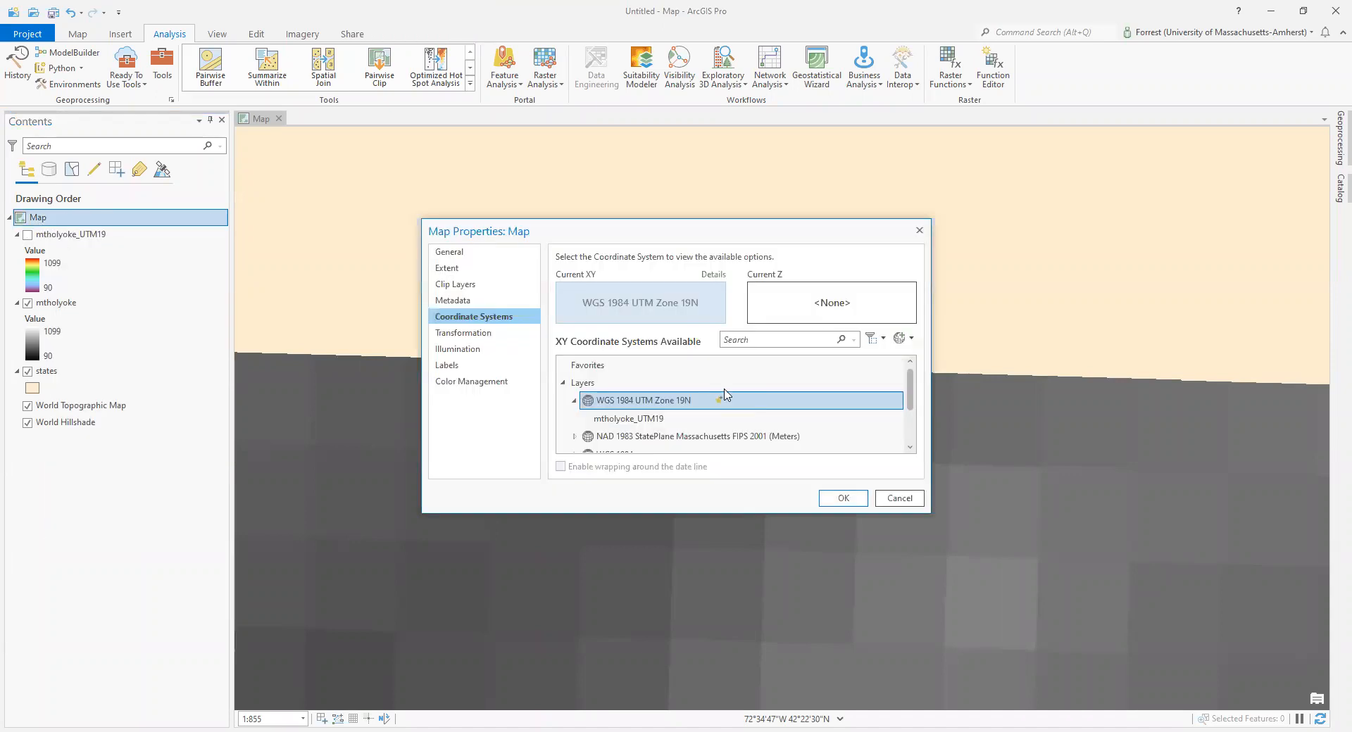
scroll(680, 414, "down", 1)
left_click(681, 404)
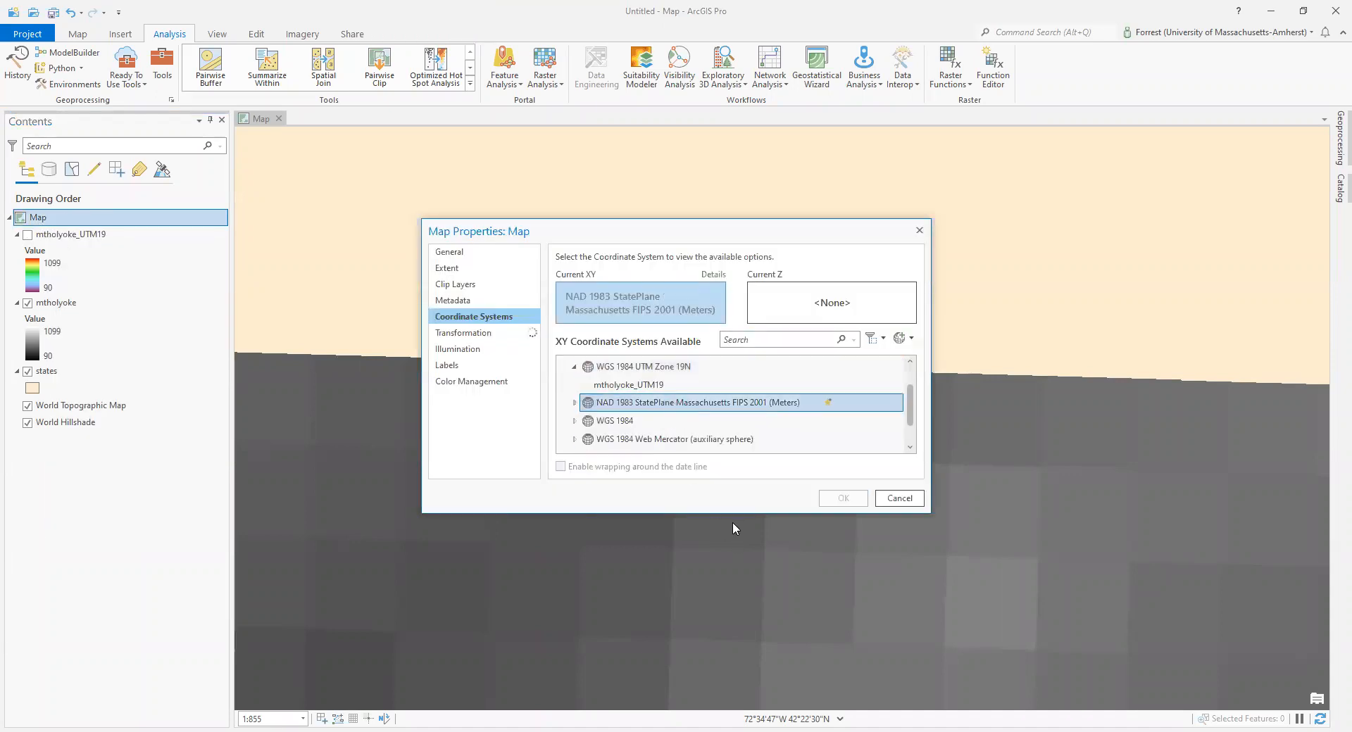
left_click(574, 403)
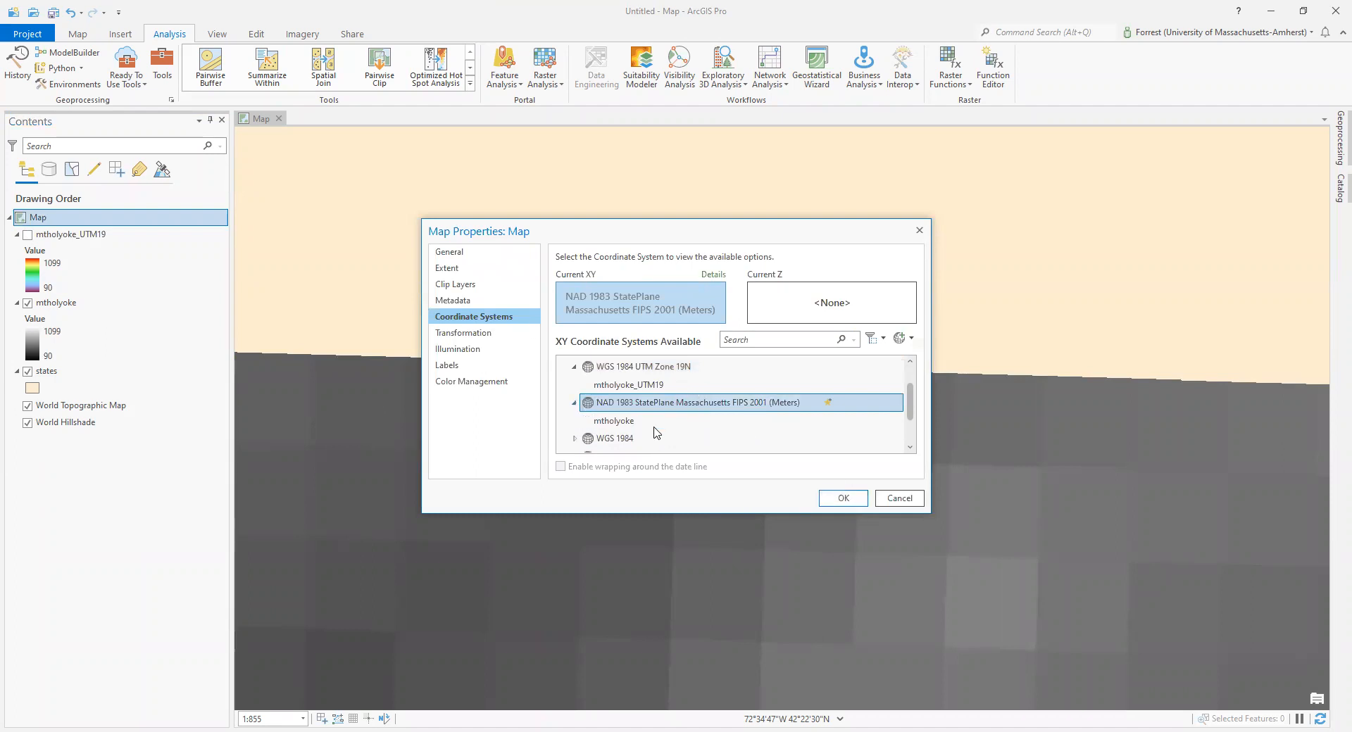
left_click(845, 497)
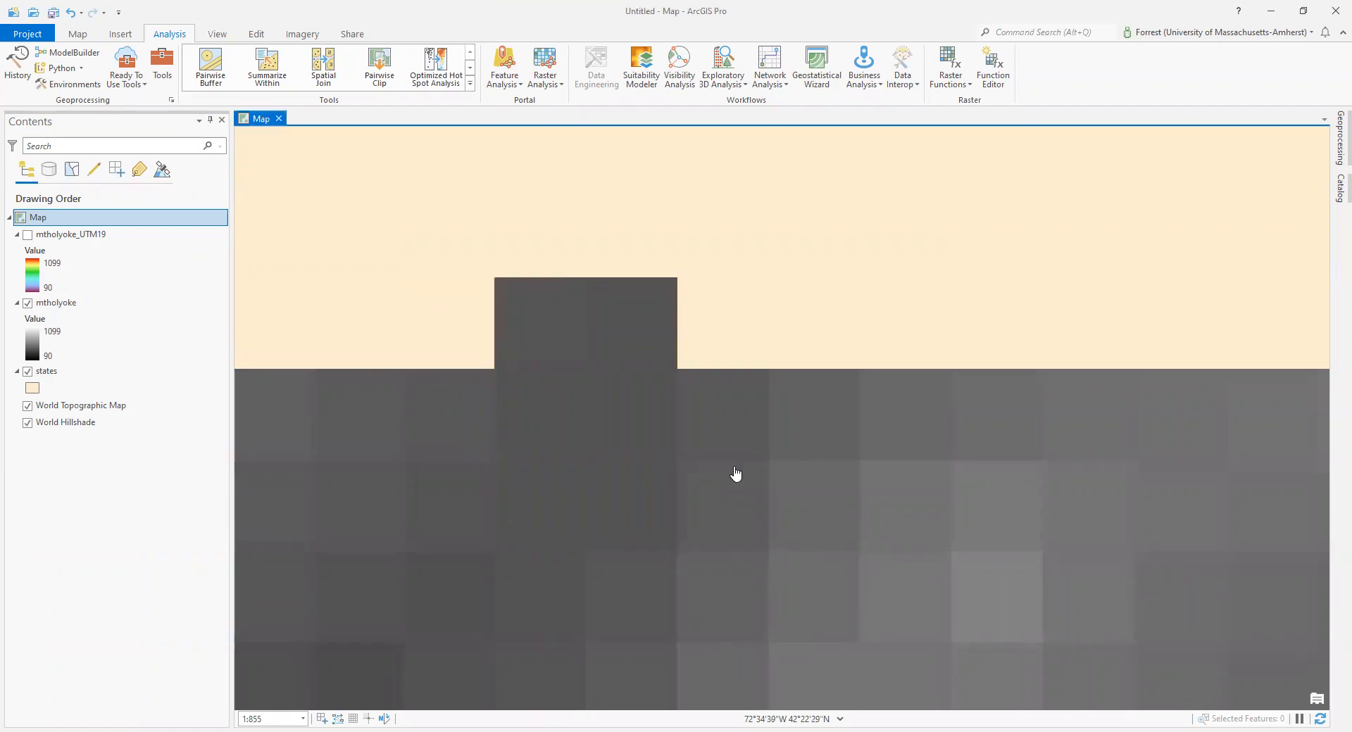
- Show and hide mtholyoke_UTM19 to compare both rasters' cell orientation in the State Plane projection
left_click(28, 235)
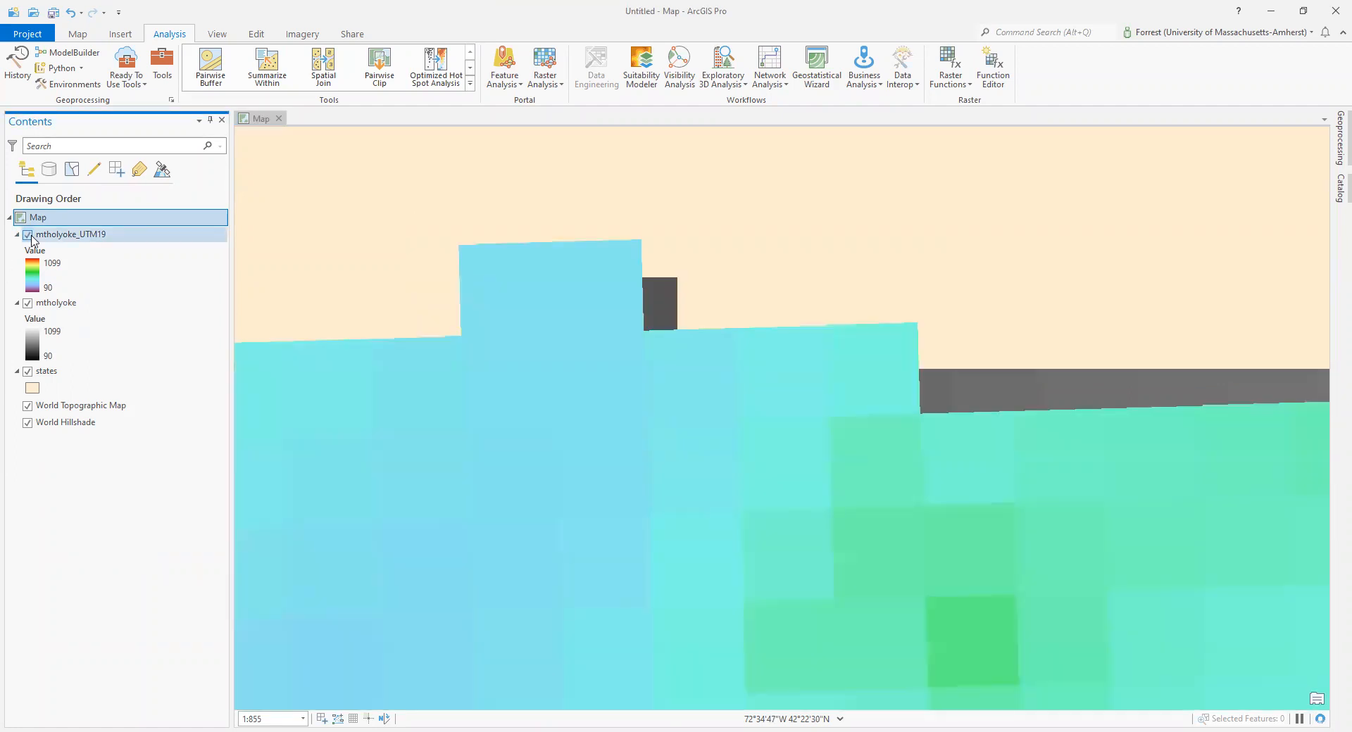
left_click(28, 235)
left_click(29, 235)
left_click(28, 235)
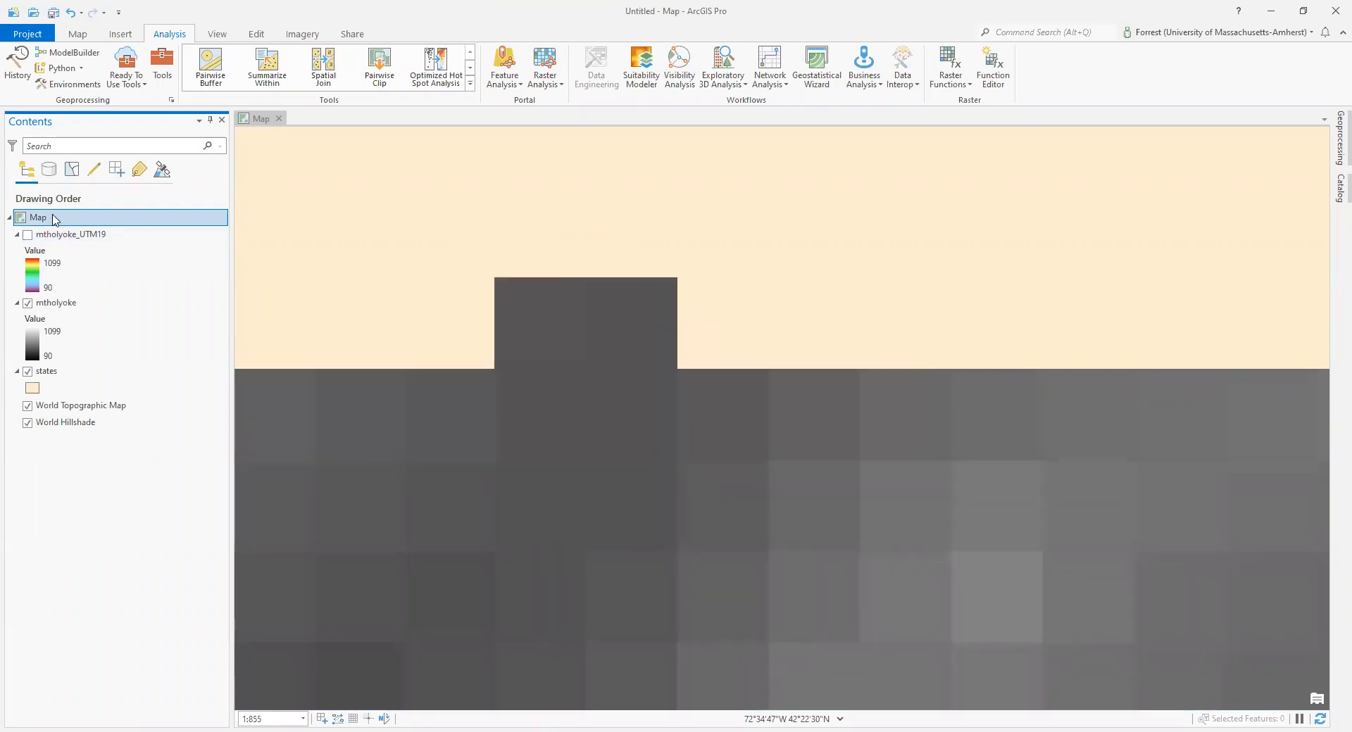
- Set the map's XY coordinate system to WGS 1984 from the layers' coordinate systems
right_click(55, 220)
left_click(154, 529)
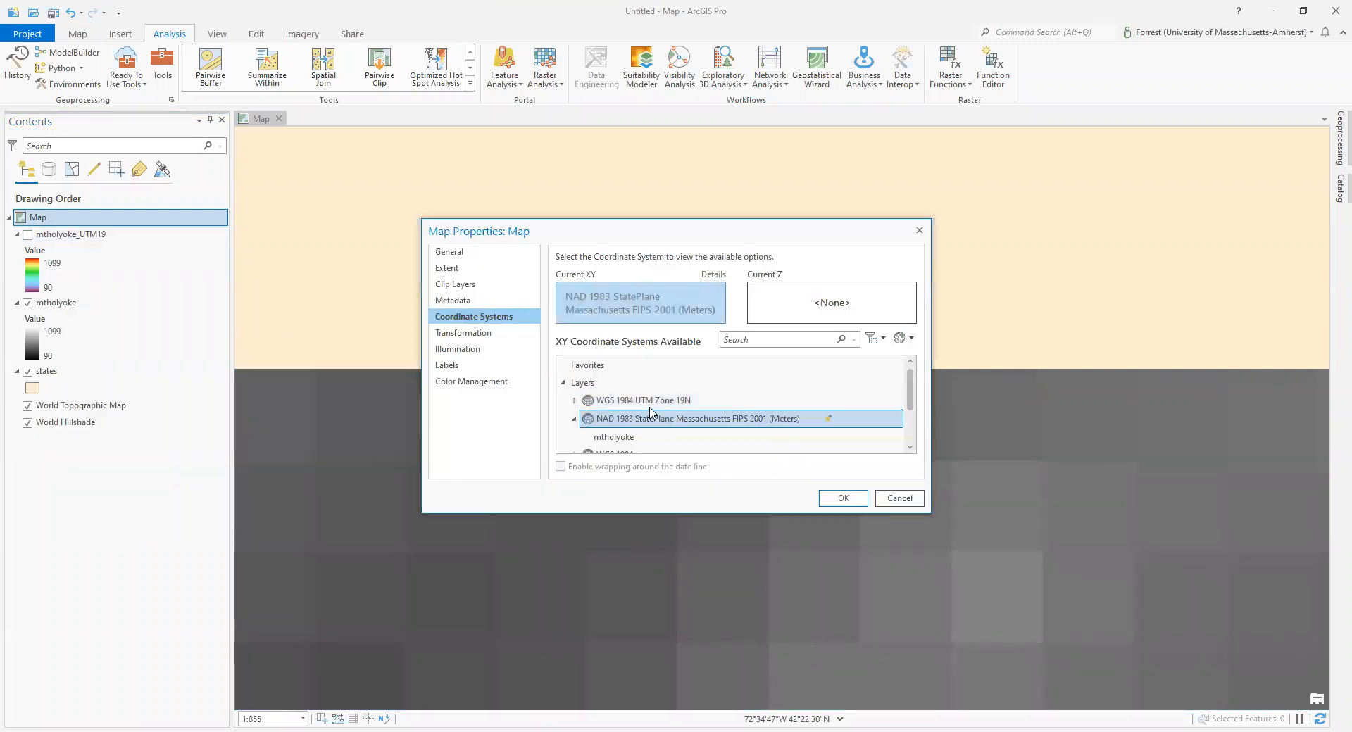
left_click(627, 390)
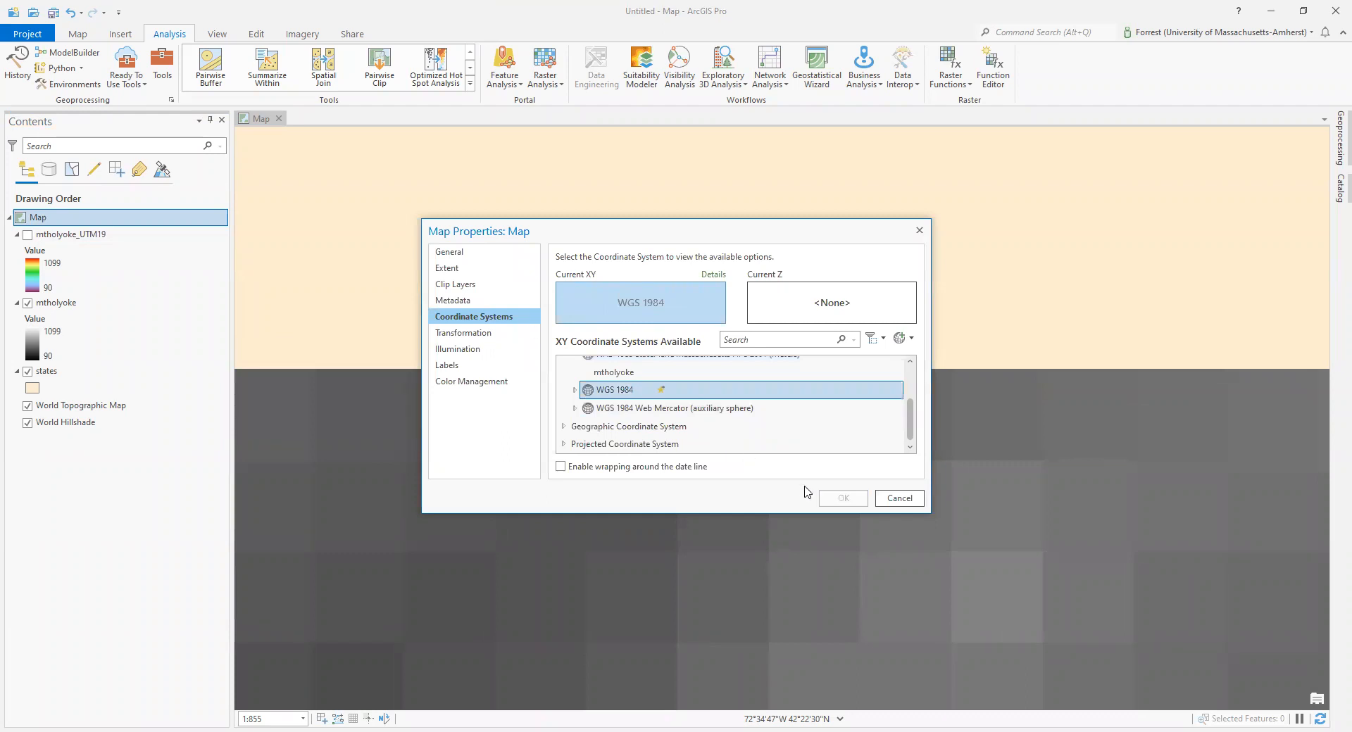
left_click(843, 498)
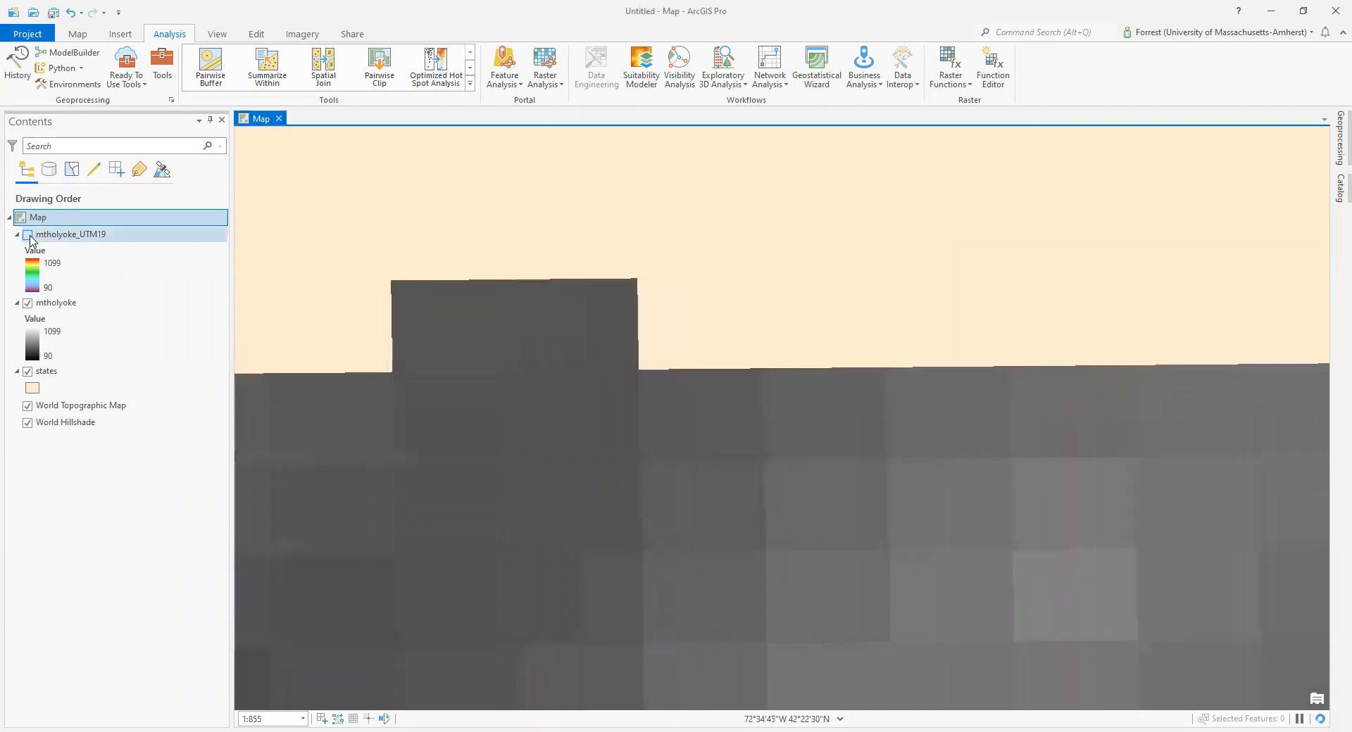
- Toggle mtholyoke_UTM19 to compare both rasters' cell shapes in WGS 1984, leaving the layer visible
left_click(28, 235)
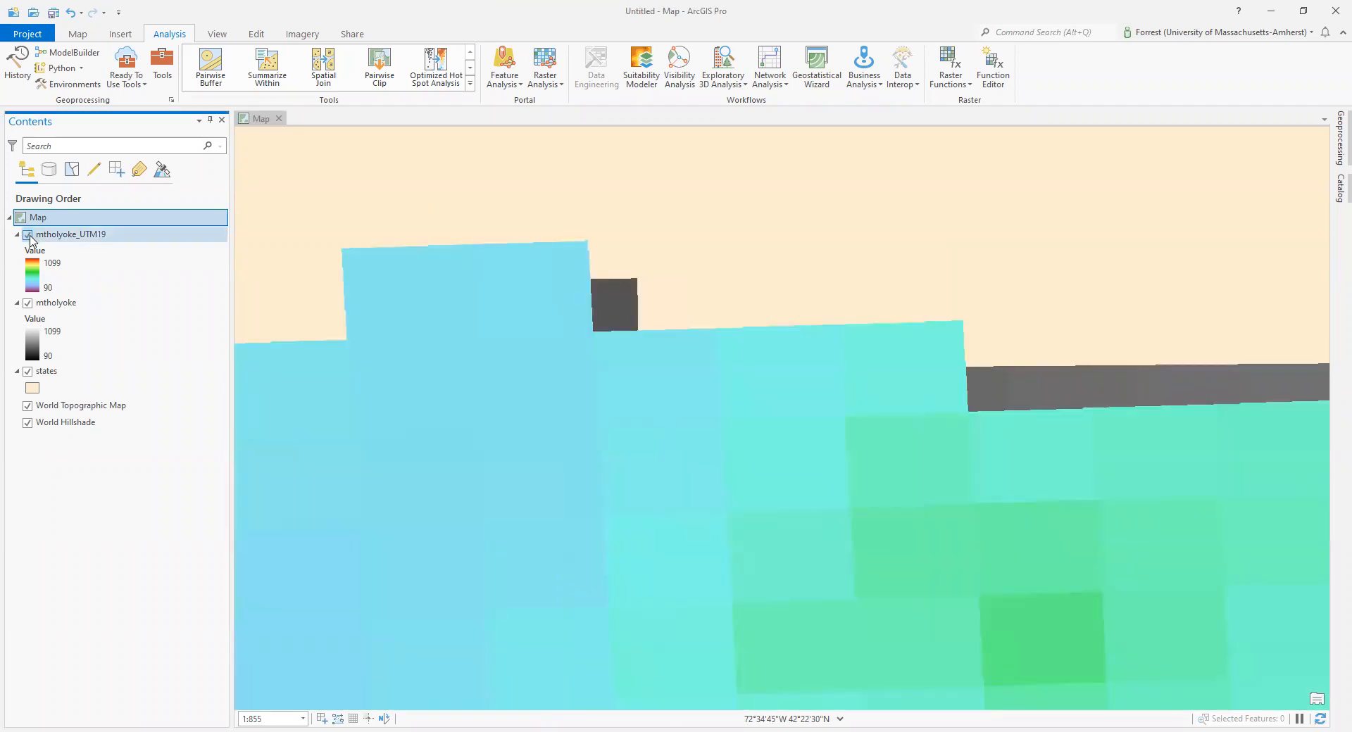
left_click(29, 238)
left_click(28, 235)
left_click(28, 234)
left_click(28, 234)
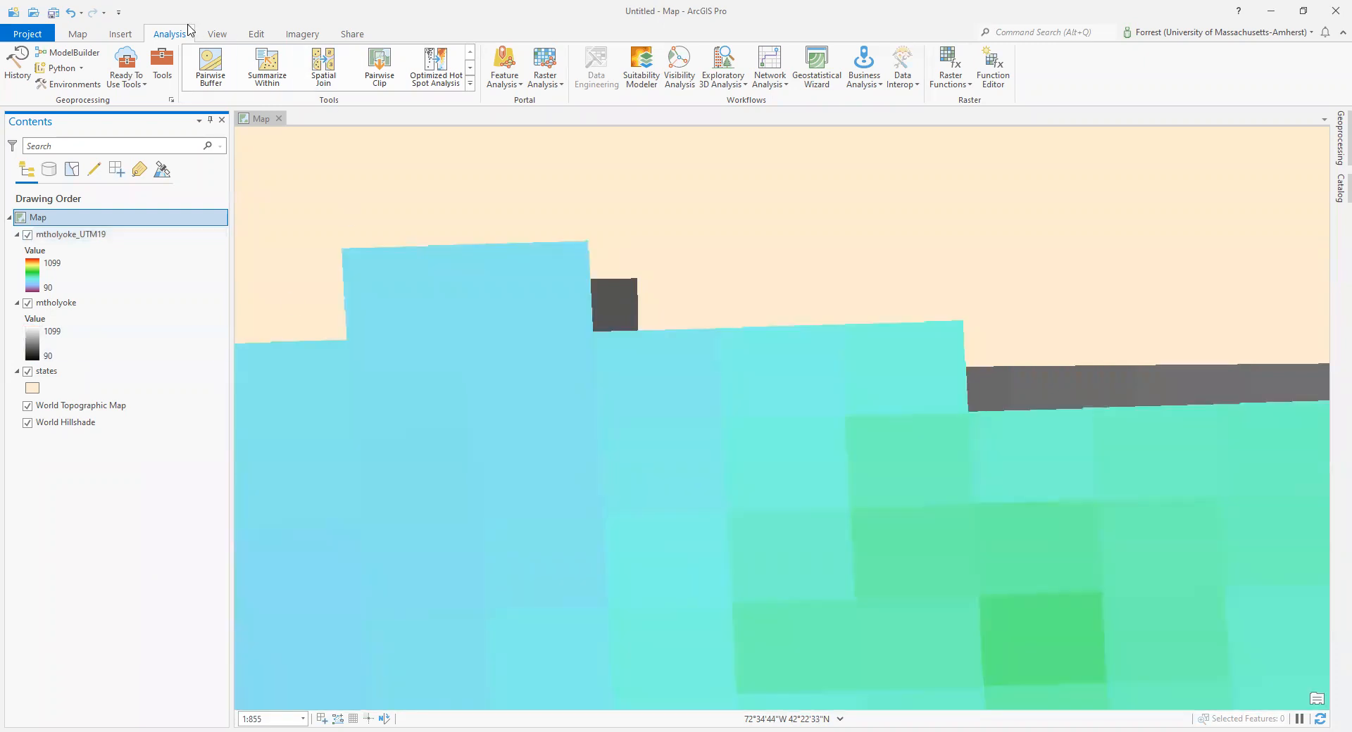
- Identify the pixel values of mtholyoke_UTM19 and mtholyoke at the protruding cells on the northern edge
left_click(85, 36)
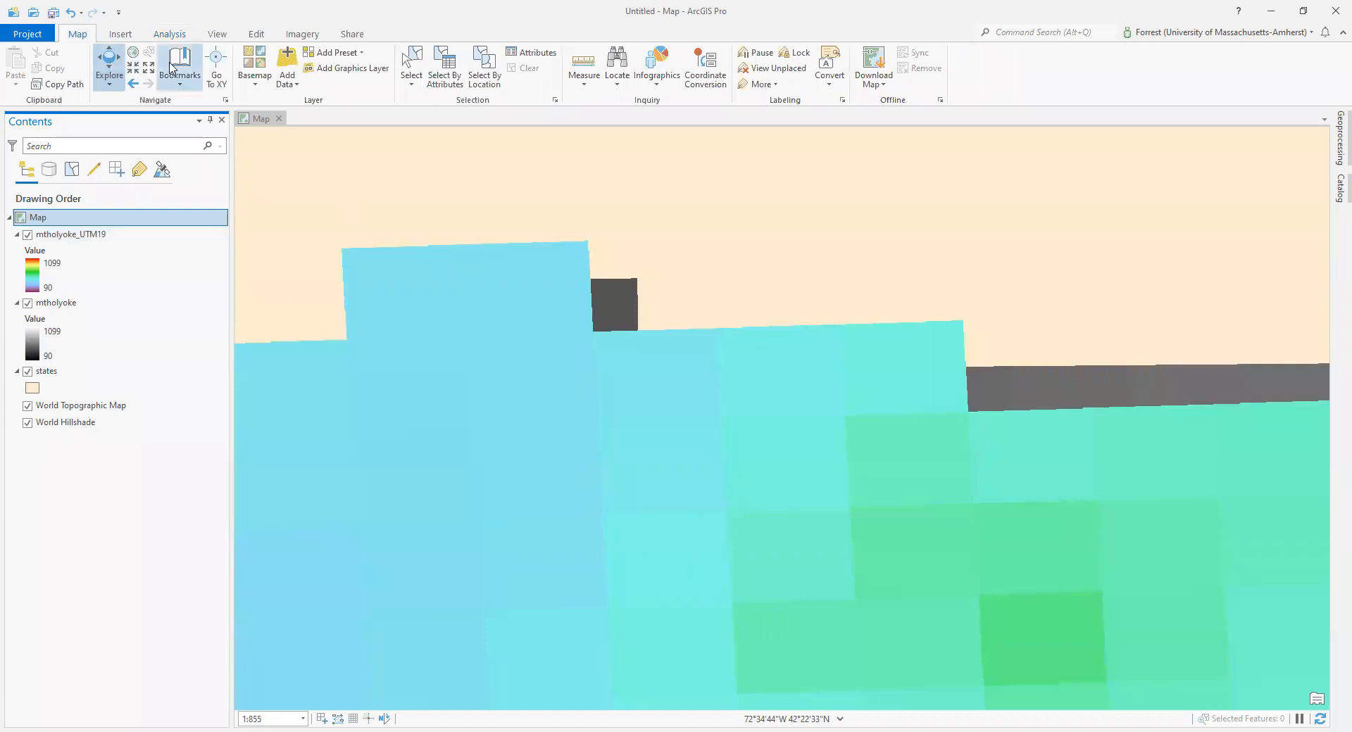
left_click(575, 347)
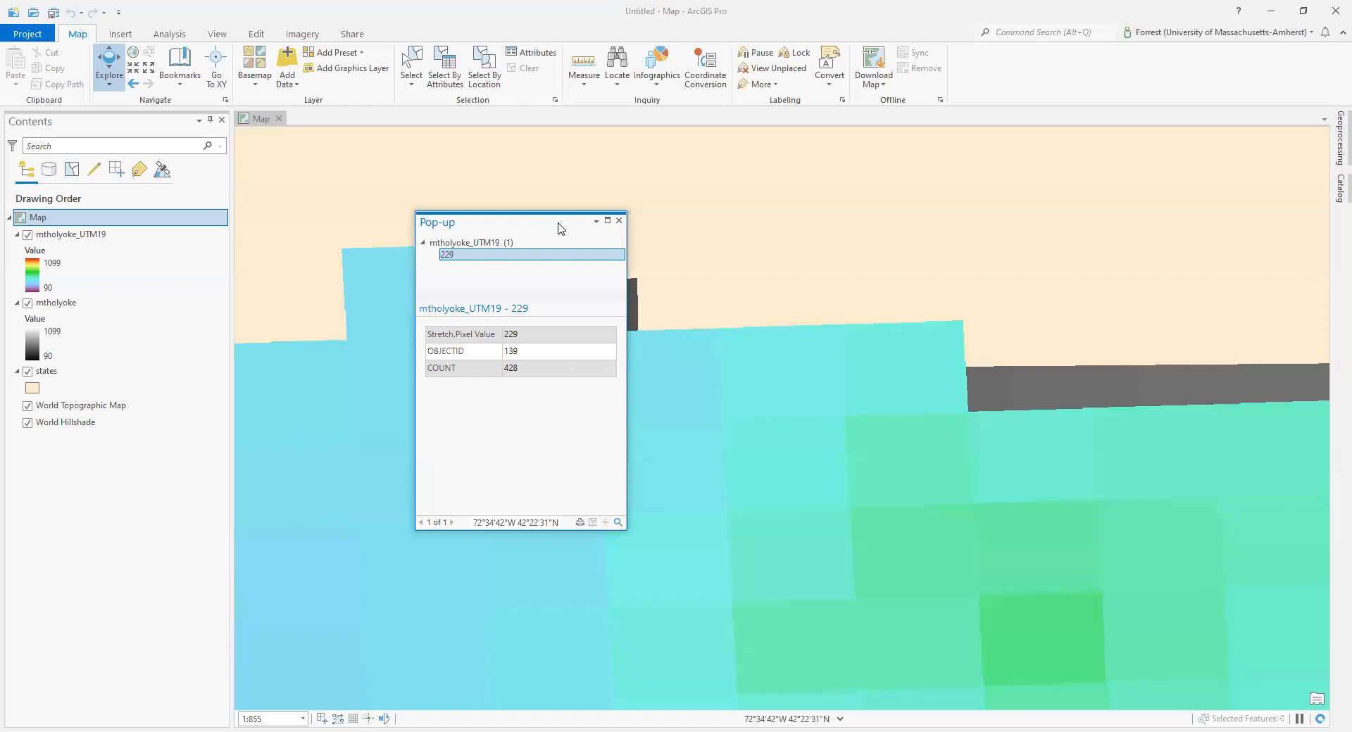
left_click_drag(559, 223, 827, 177)
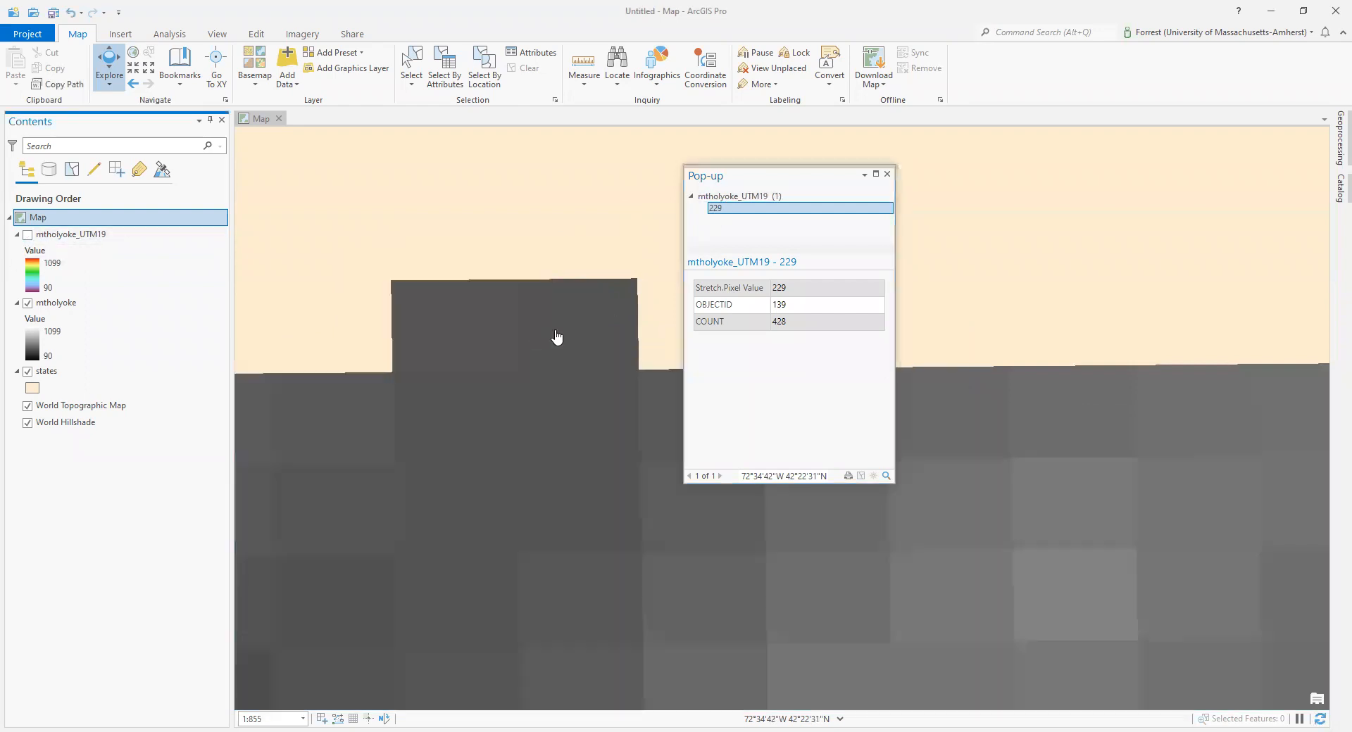
left_click(28, 235)
left_click(588, 340)
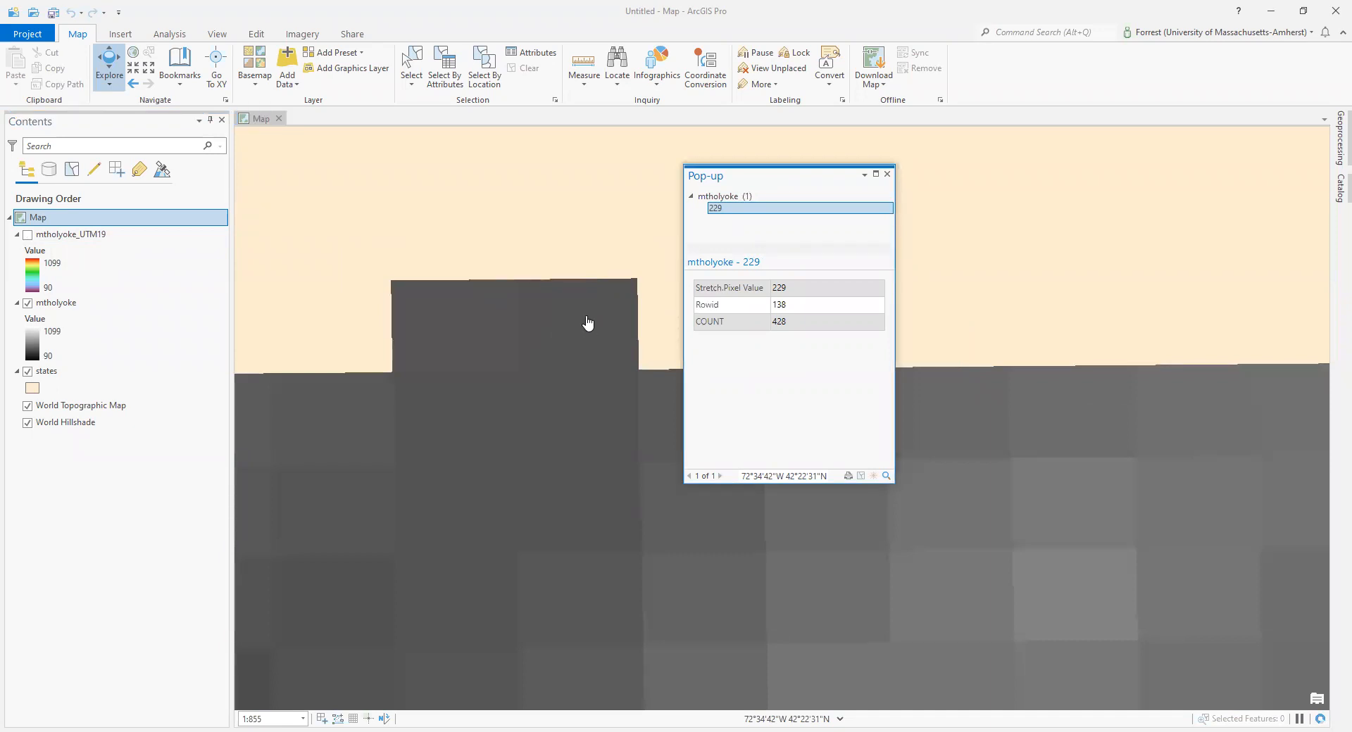
left_click(28, 235)
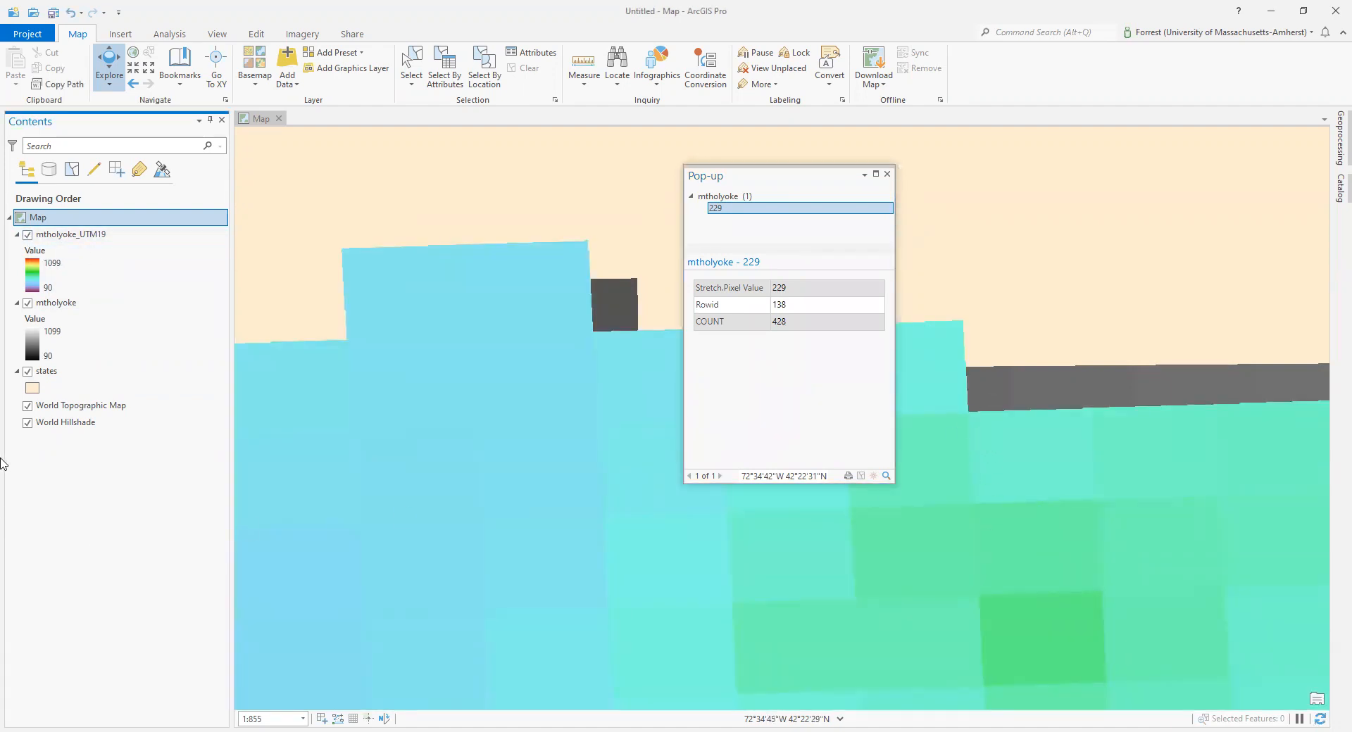
left_click(887, 174)
- Examine the offsets between the two rasters eastward along their northern edge and at a scale of 1:74,145
left_click_drag(913, 260, 507, 170)
left_click_drag(1079, 223, 112, 303)
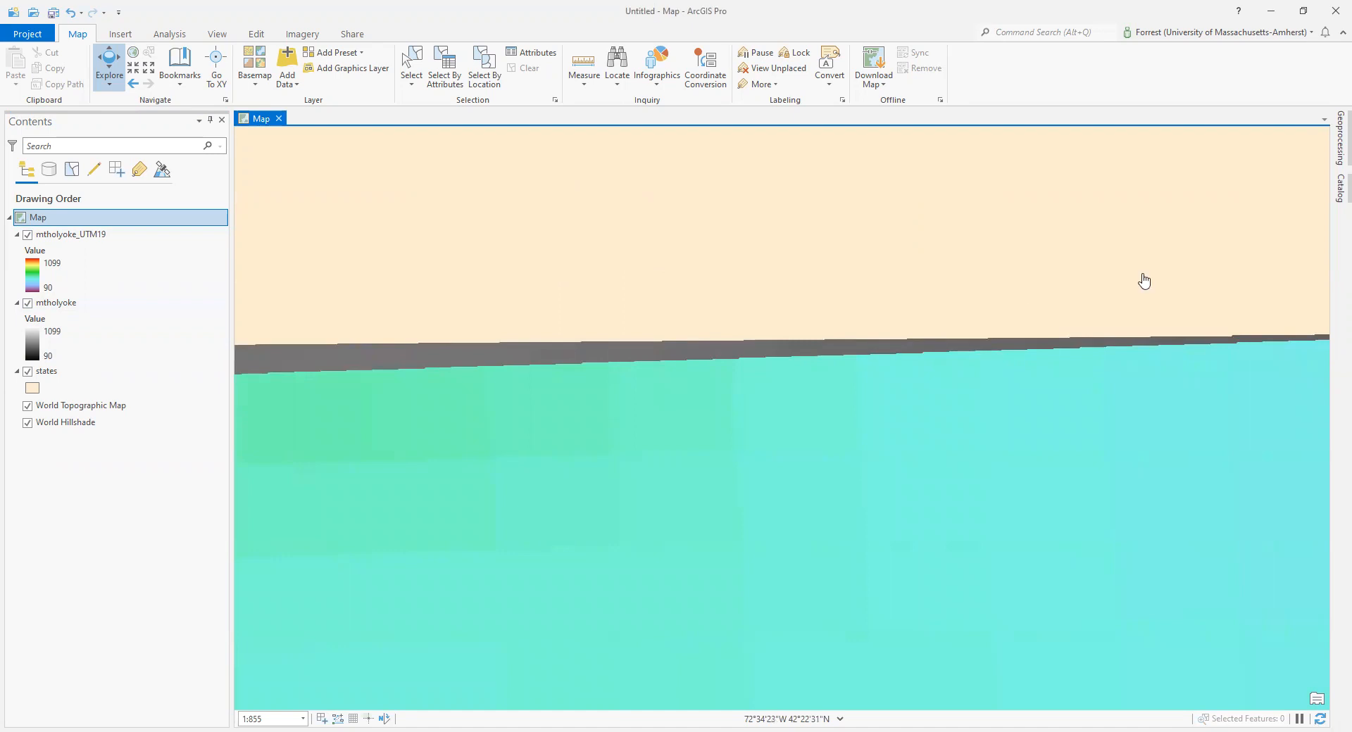
left_click_drag(1190, 268, 440, 298)
left_click_drag(1100, 331, 383, 262)
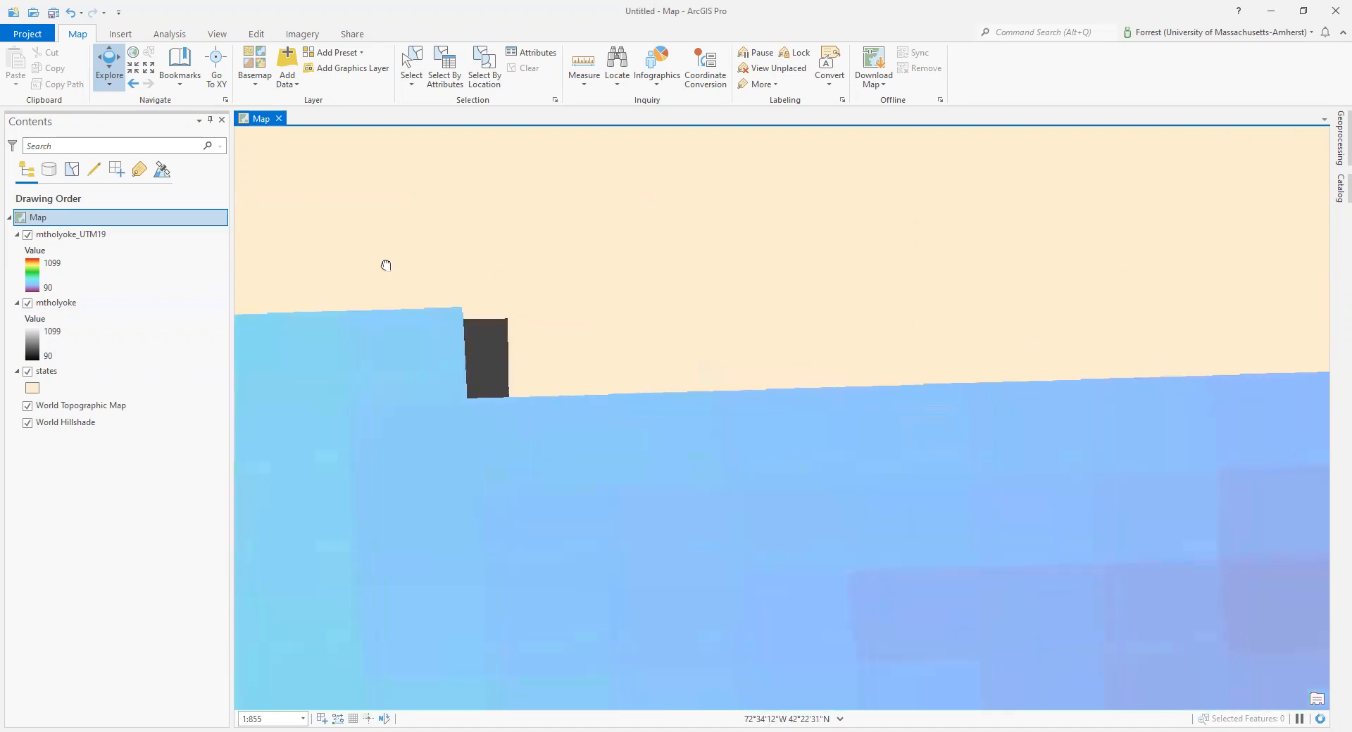
left_click_drag(1125, 316, 471, 265)
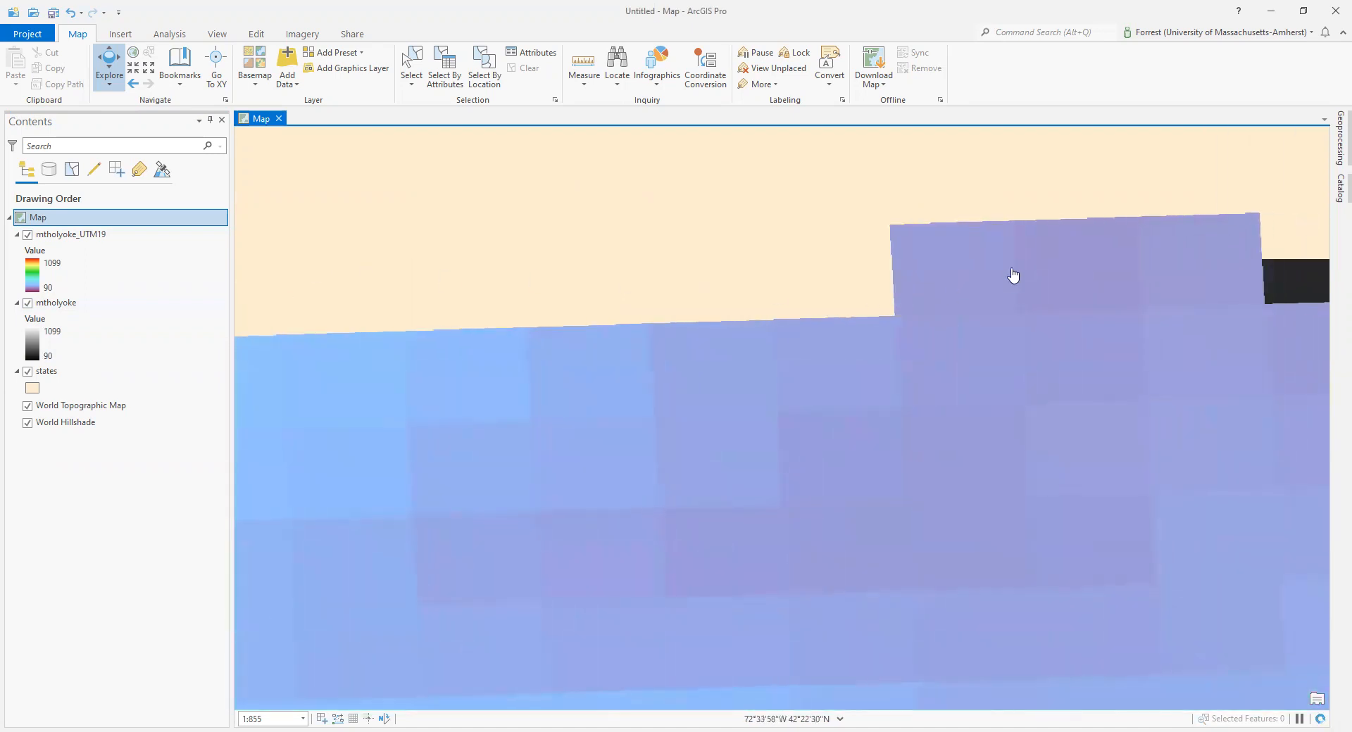
left_click_drag(1145, 209, 383, 245)
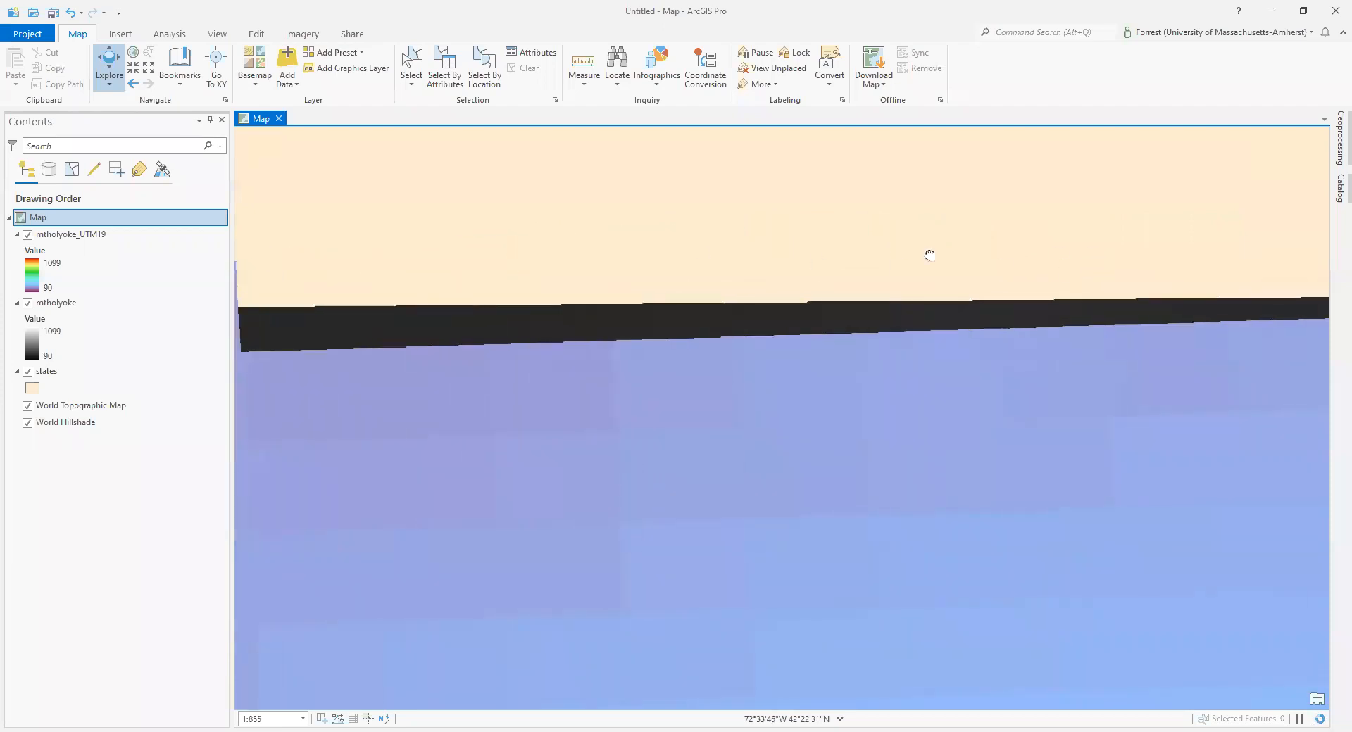
left_click_drag(929, 254, 304, 269)
left_click_drag(1214, 311, 428, 366)
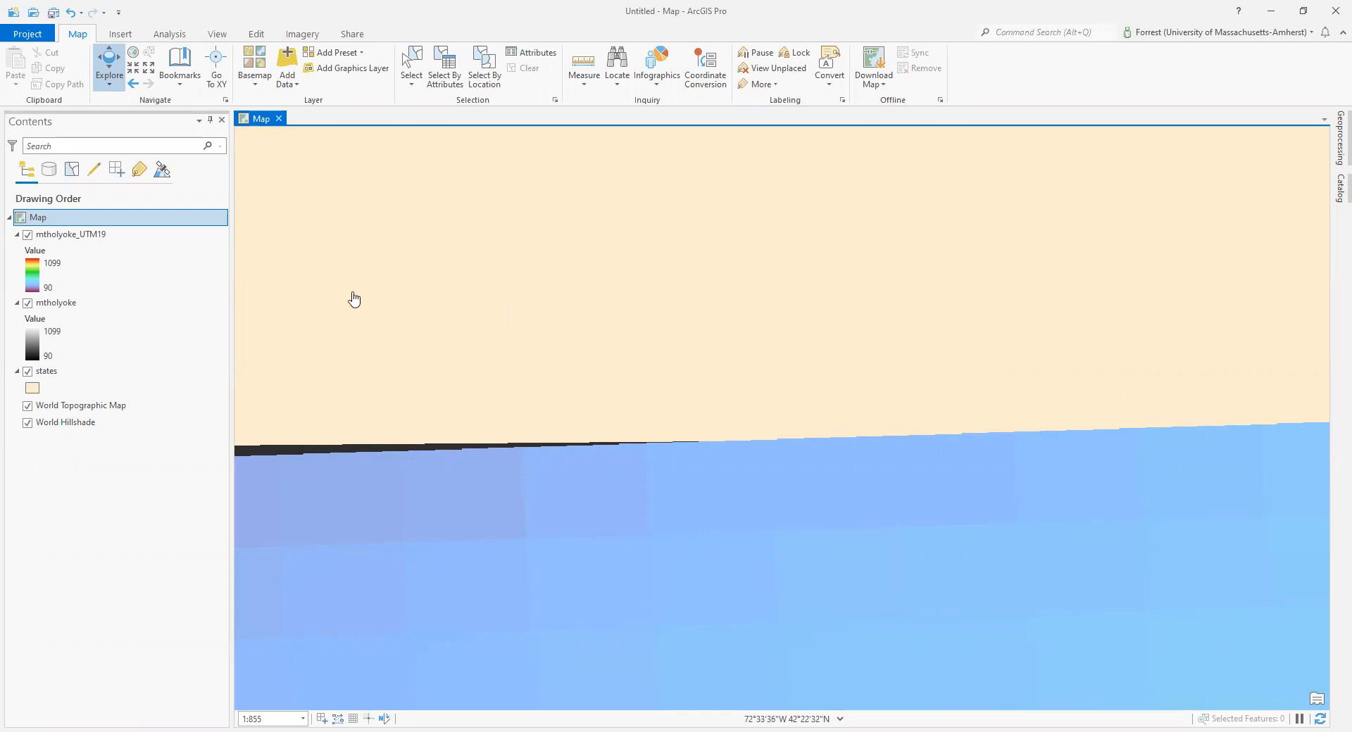
scroll(357, 290, "down", 6)
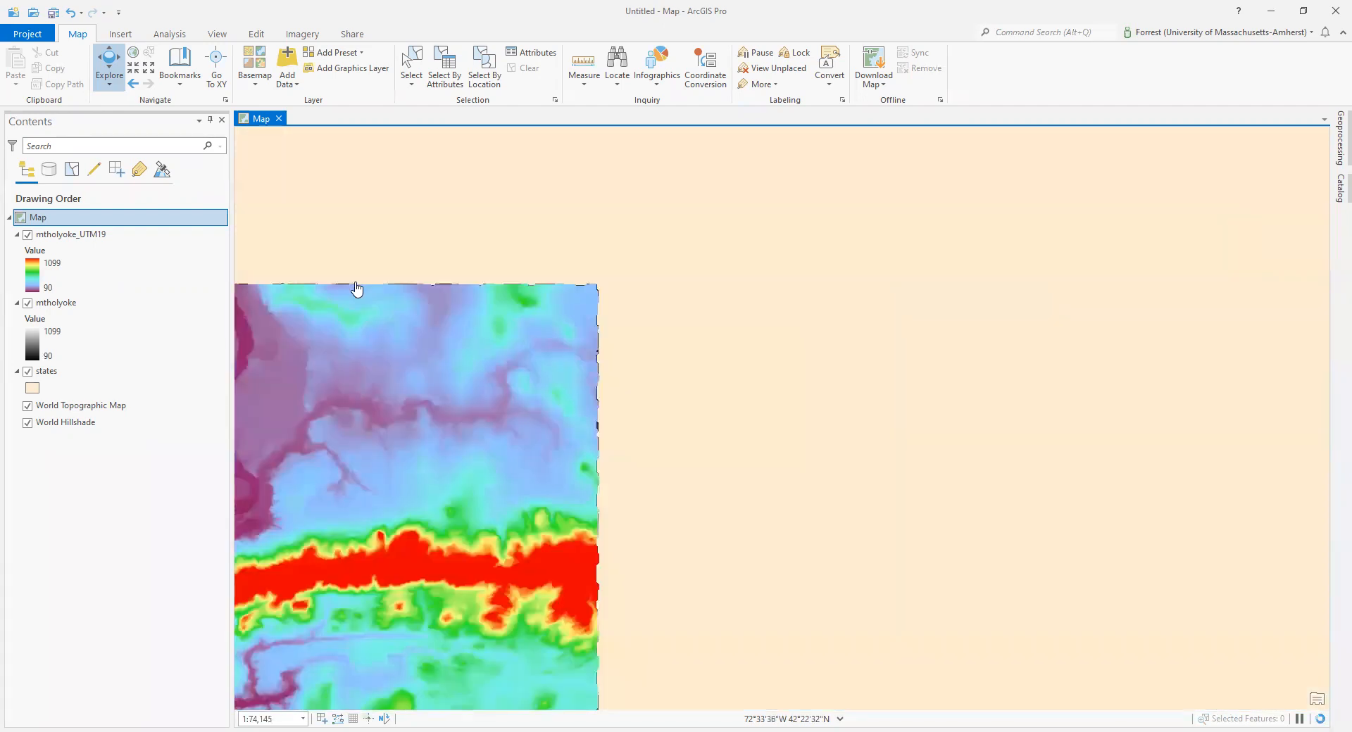
- Find the Project data management tool and set states as its input dataset
left_click_drag(469, 241, 725, 150)
scroll(631, 437, "down", 2)
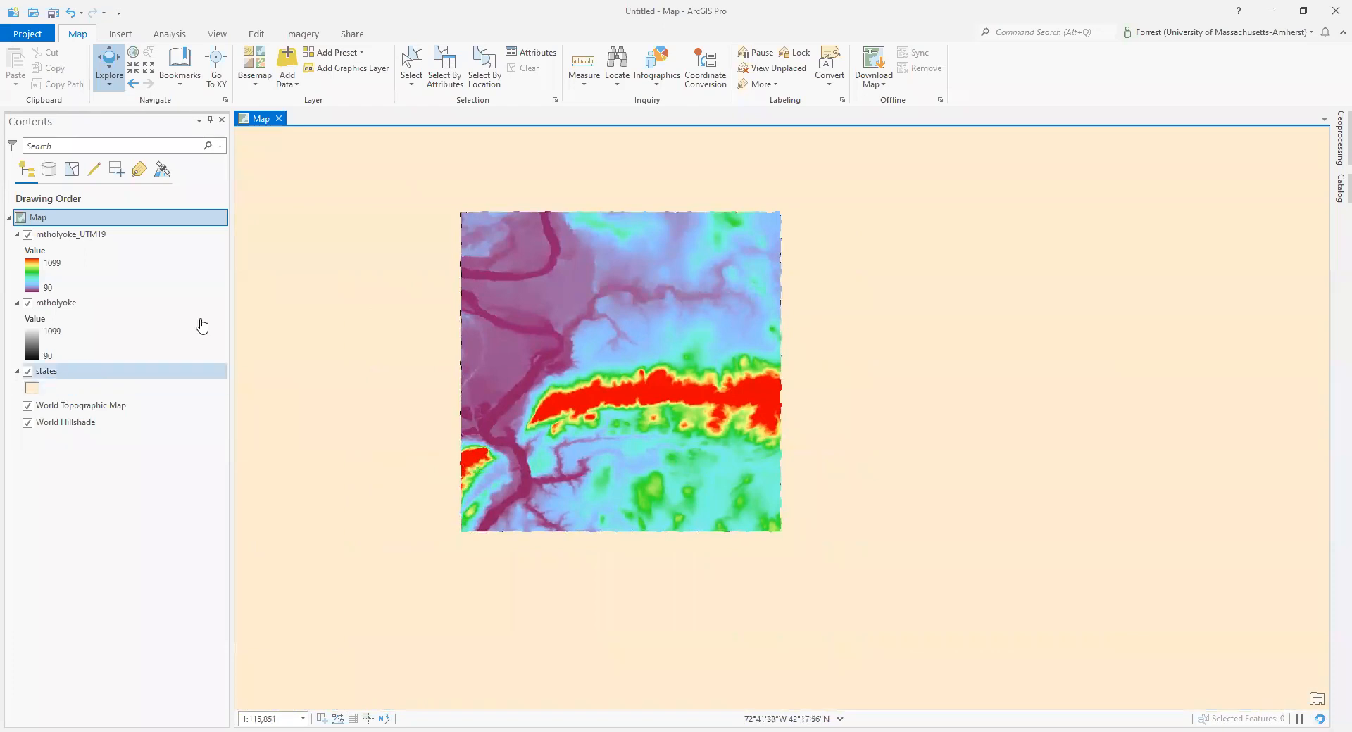
left_click(1005, 30)
type("project")
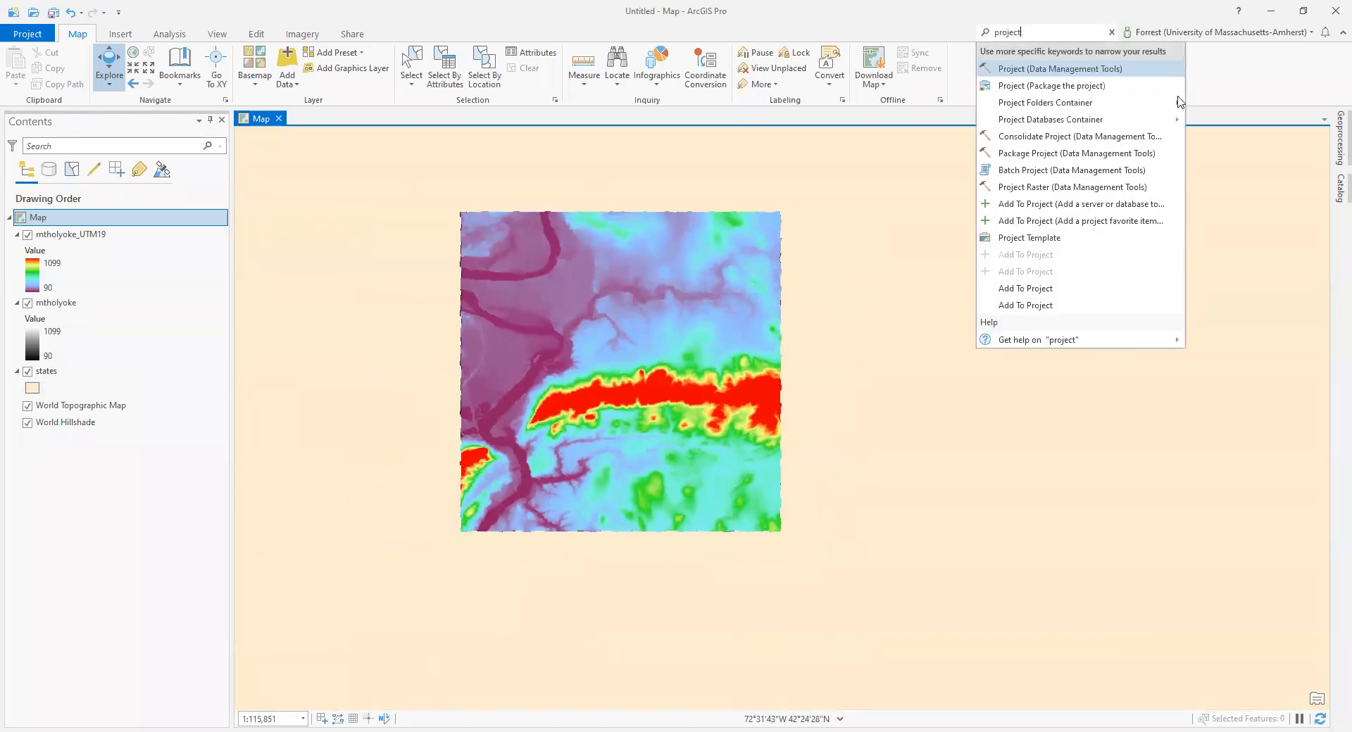
left_click(1134, 72)
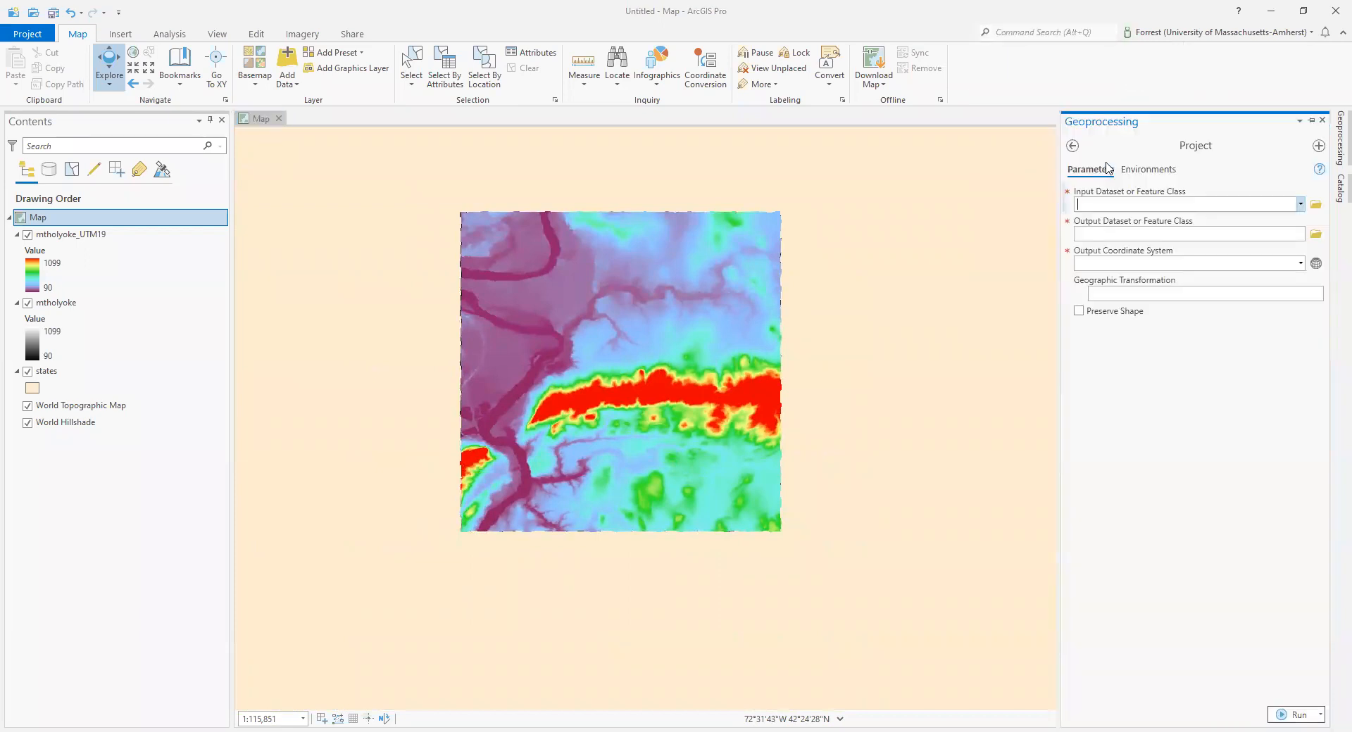
left_click(1300, 205)
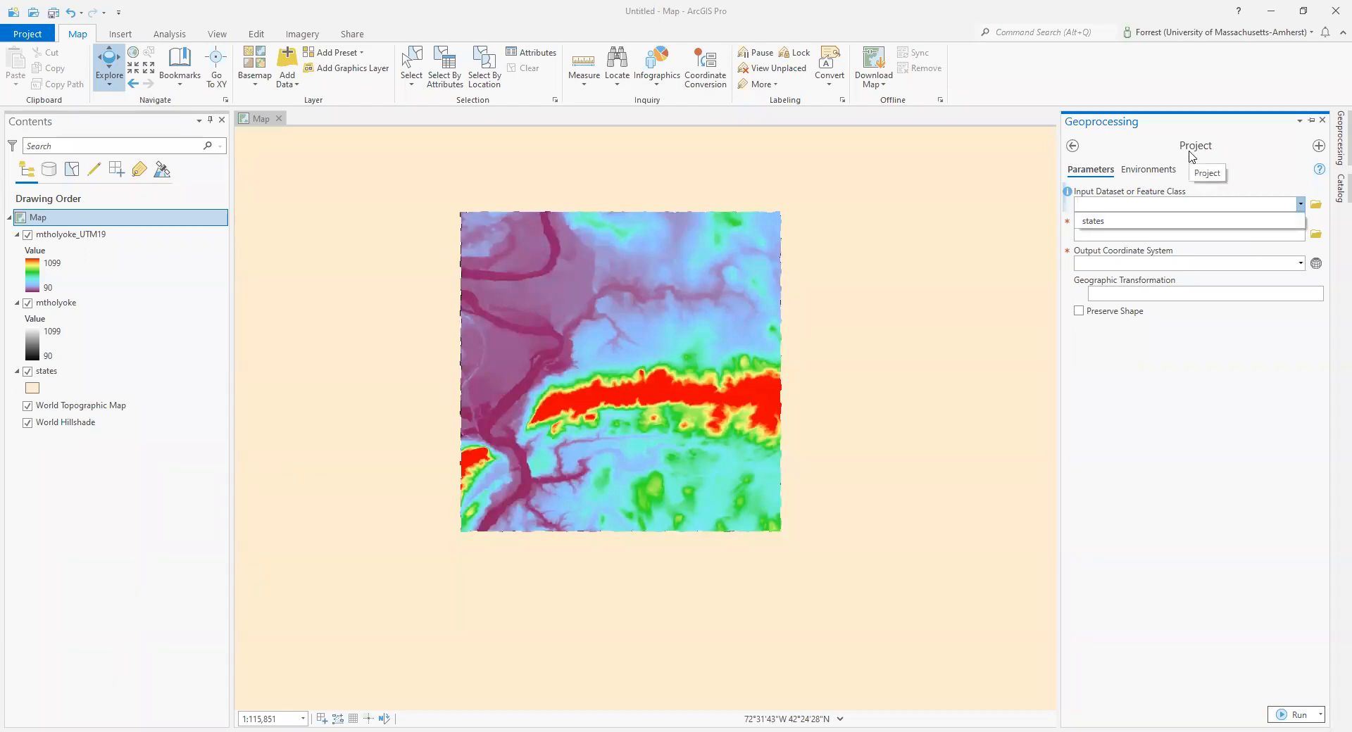
left_click(1241, 222)
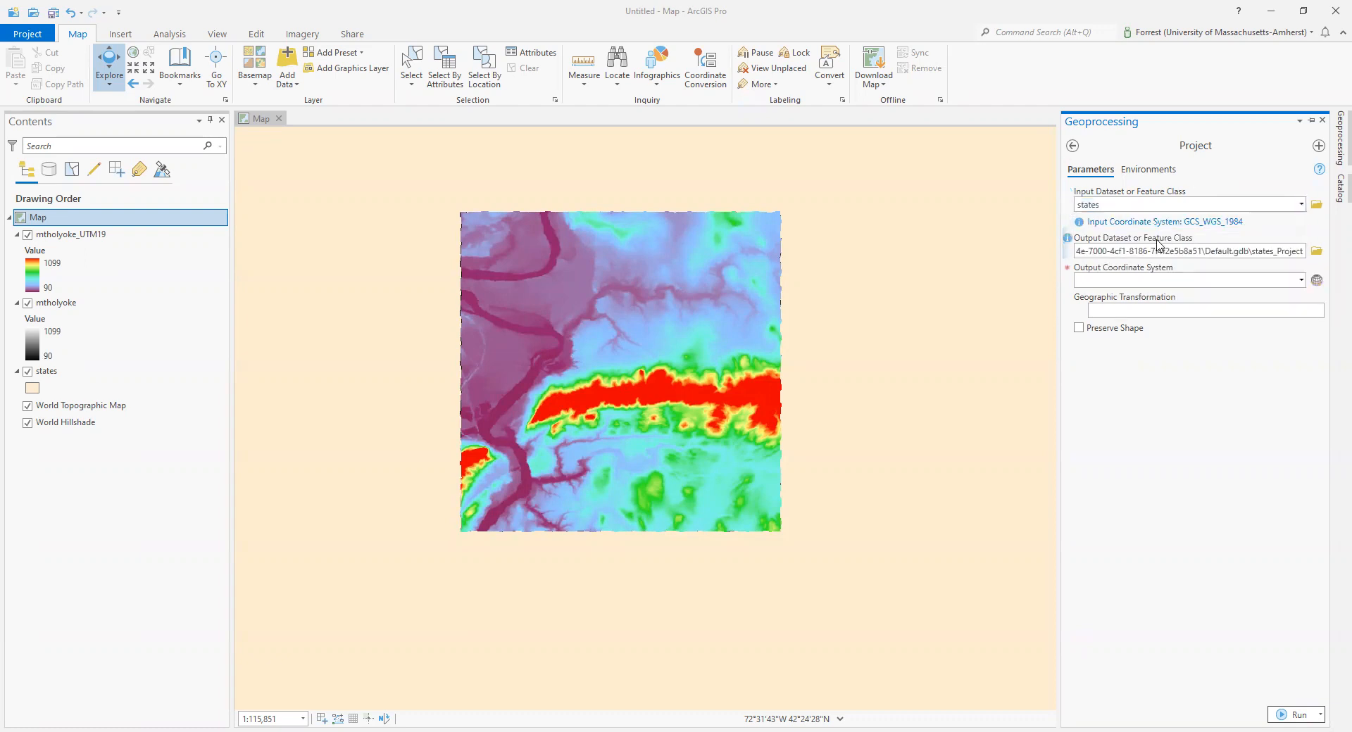
- Set the output coordinate system to WGS 1984 UTM Zone 19N from the layers' coordinate systems and run the projection
left_click(1316, 281)
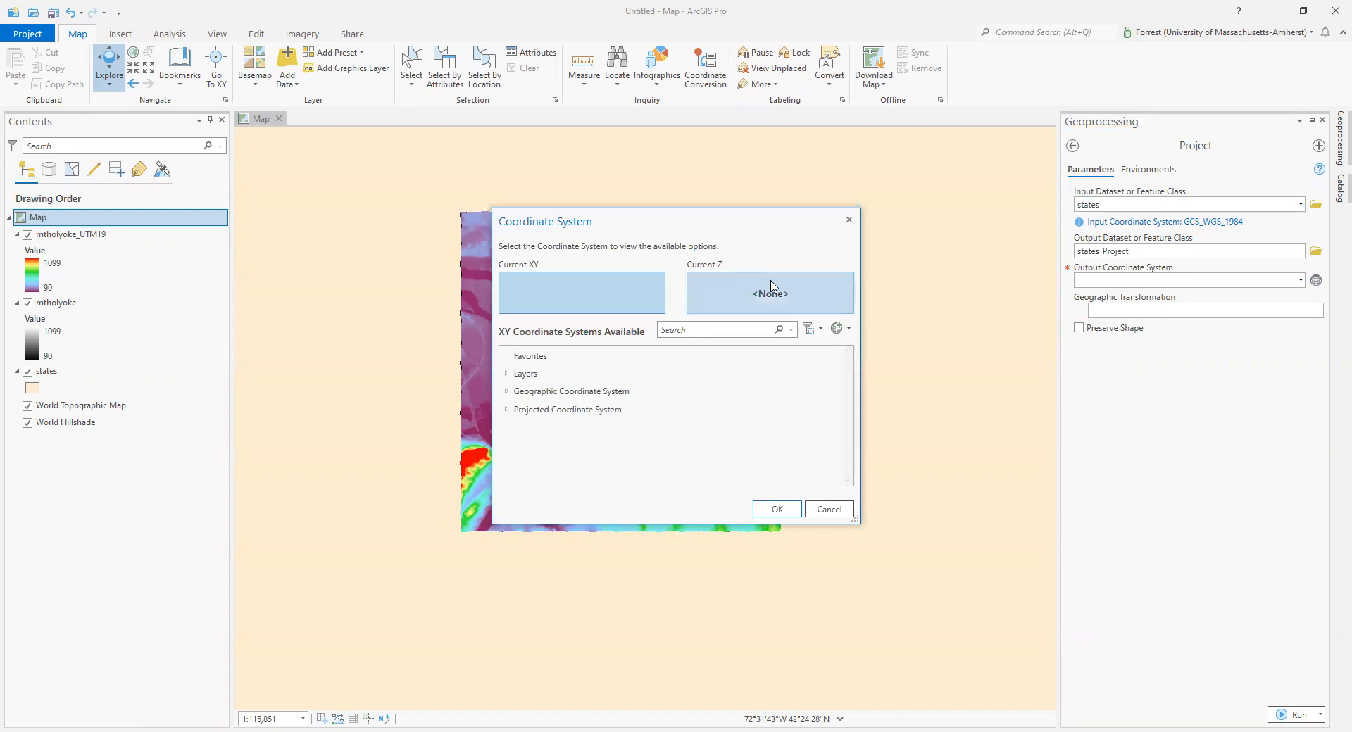
left_click(506, 374)
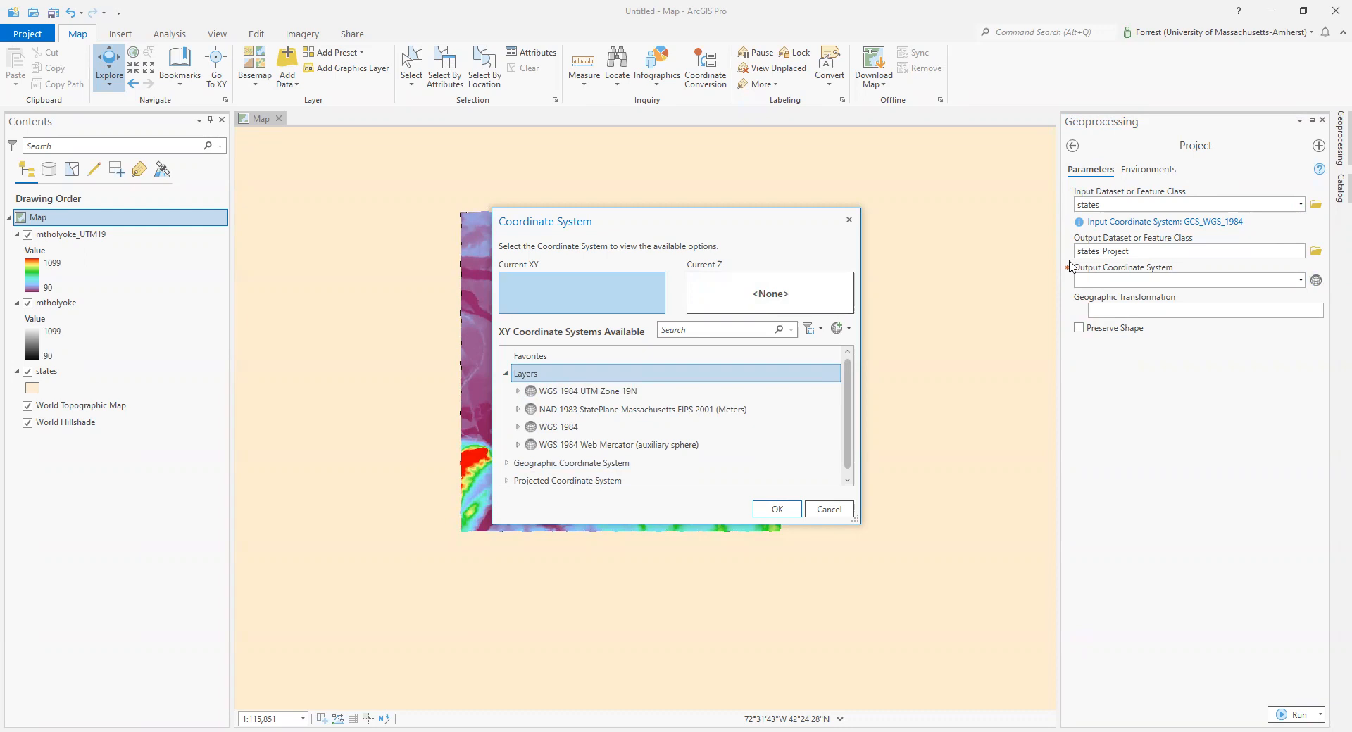
left_click(622, 392)
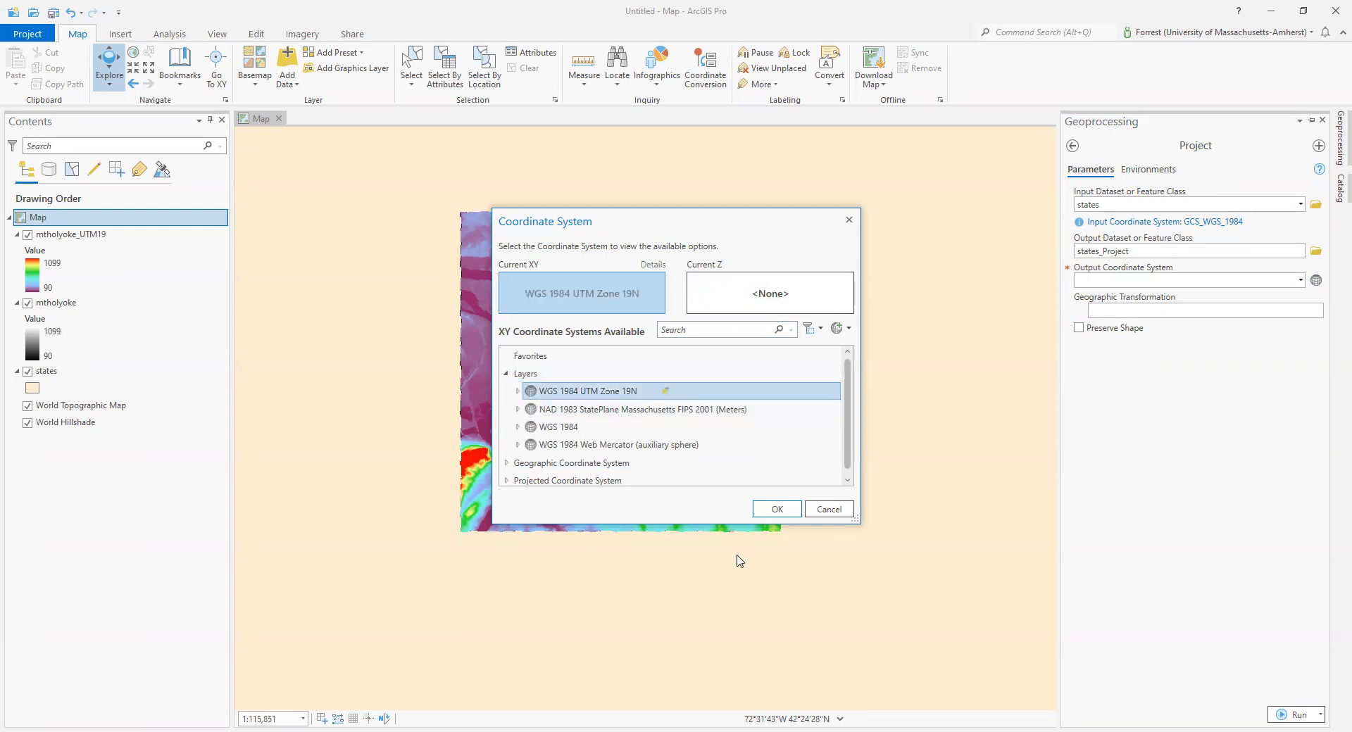
left_click(778, 509)
left_click(1316, 281)
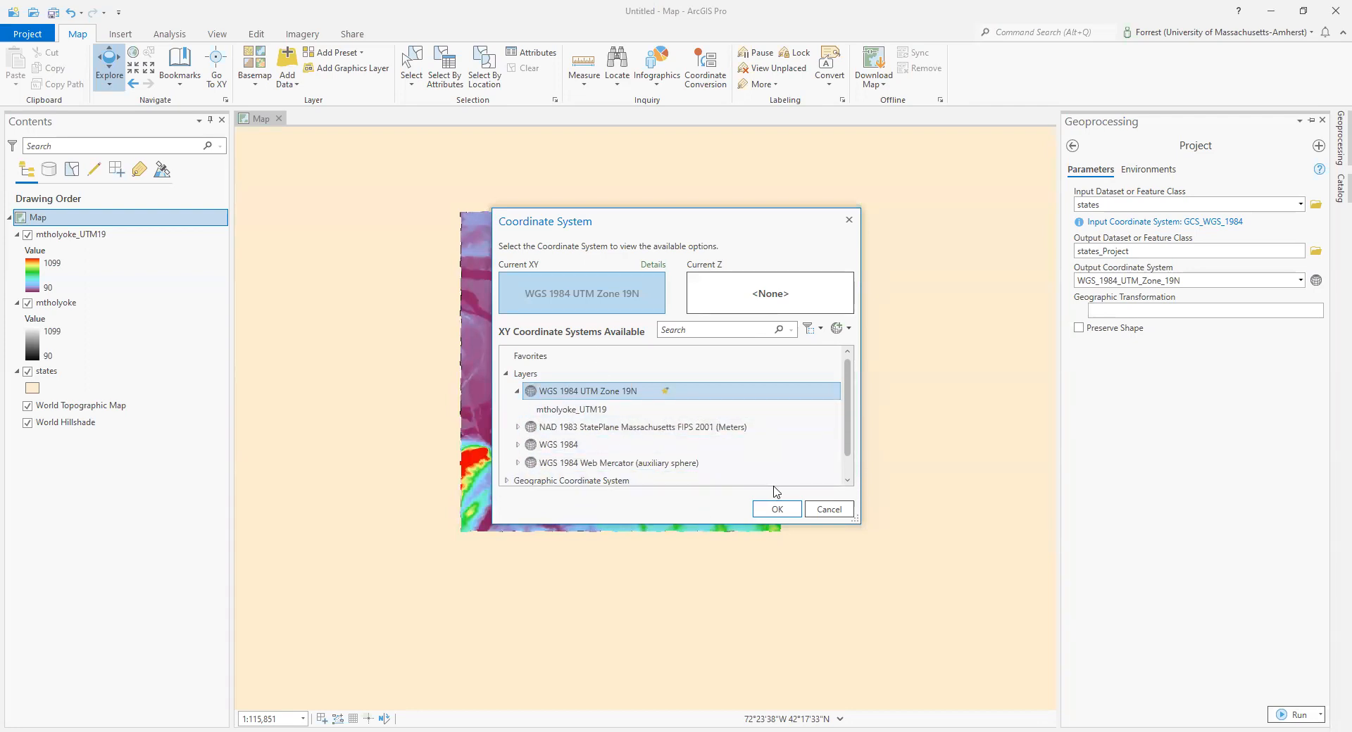
left_click(777, 509)
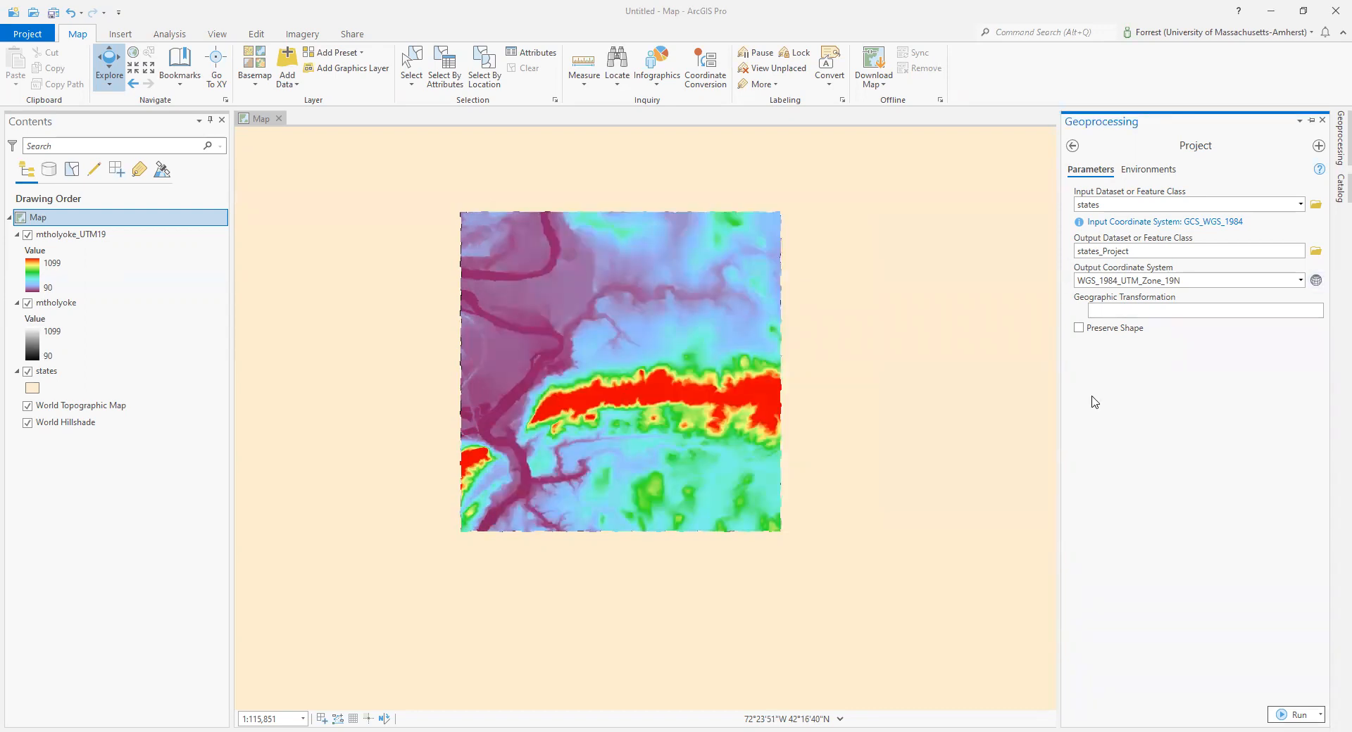
left_click(1291, 714)
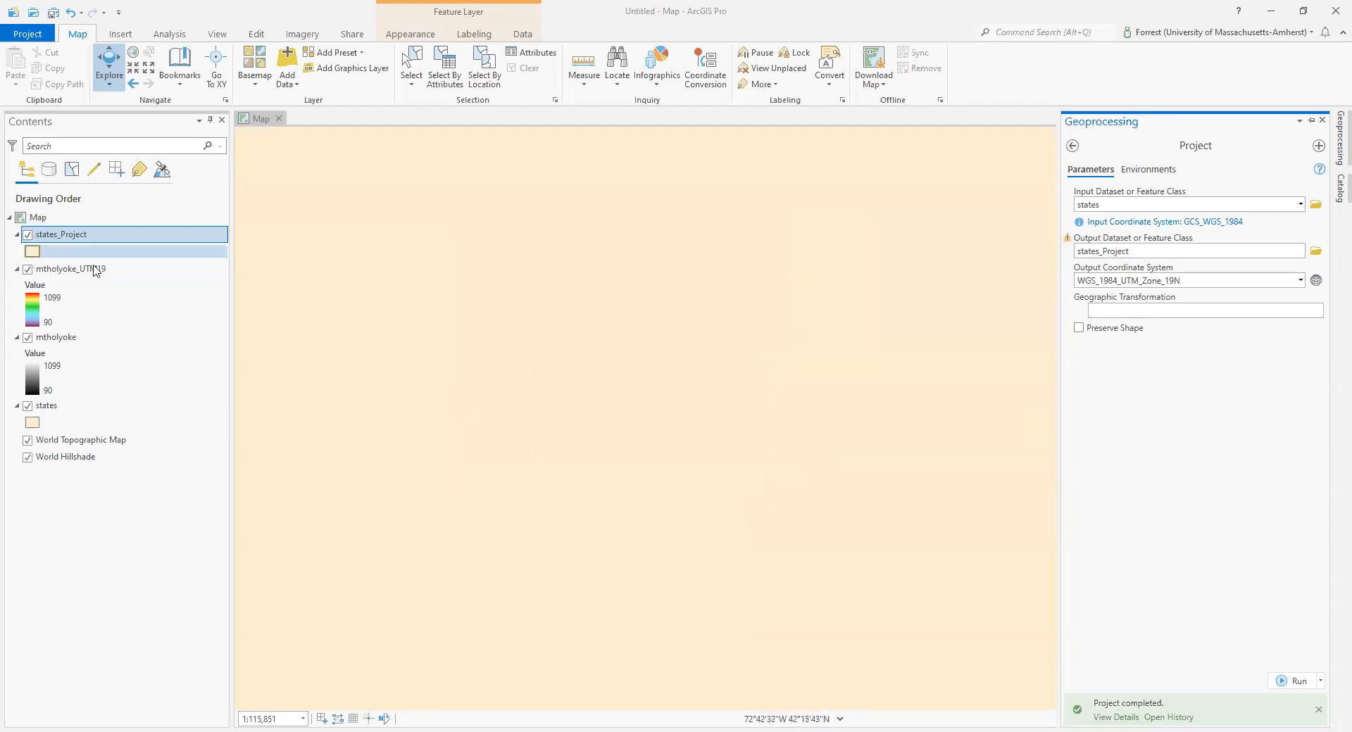
- Move the states layer directly beneath states_Project and fill states_Project with light purple
left_click_drag(39, 404, 33, 261)
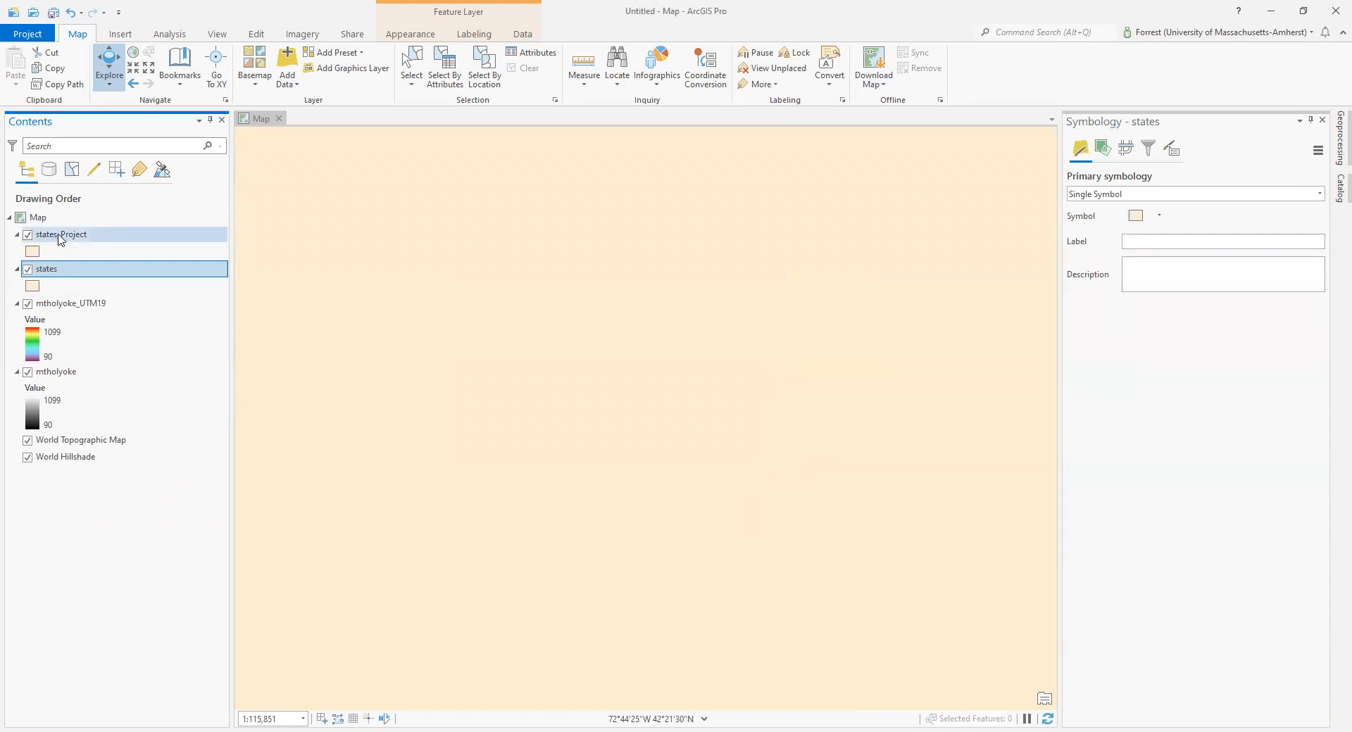
left_click(60, 235)
left_click(32, 253)
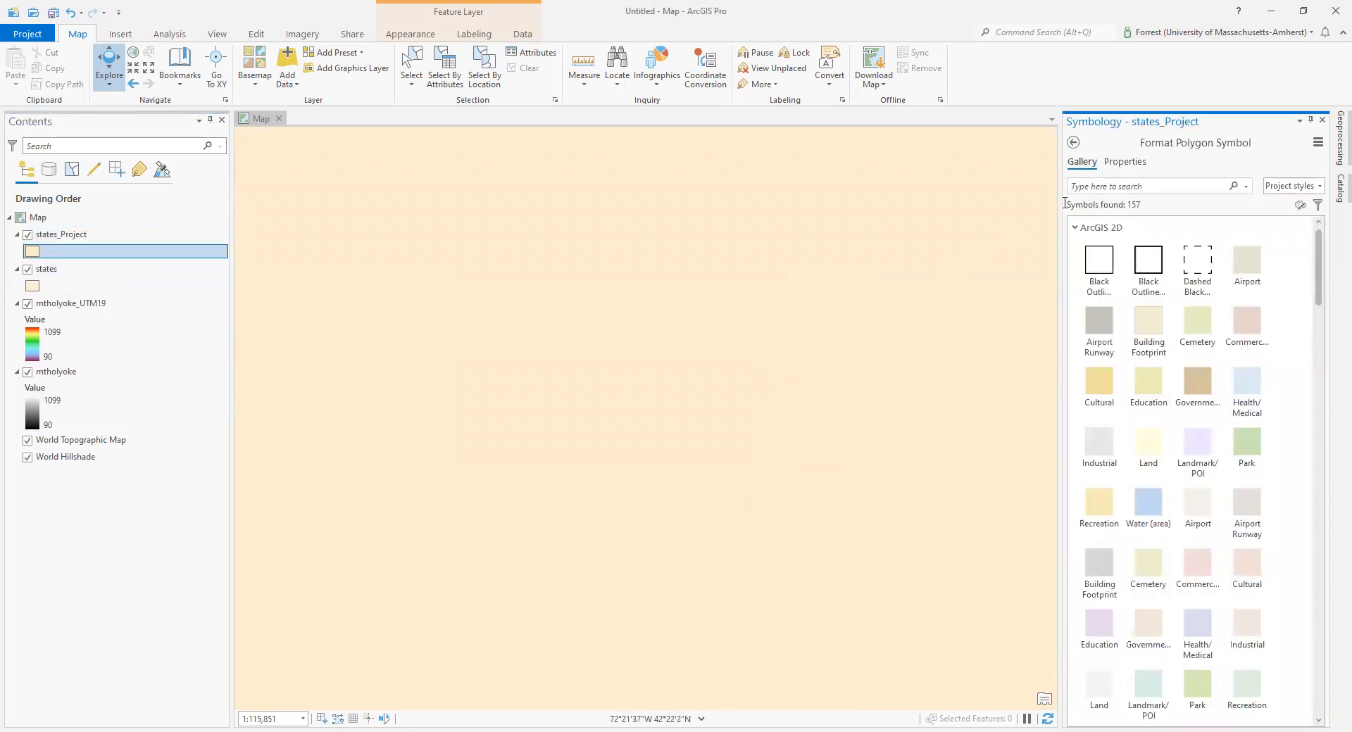
left_click(1141, 162)
left_click(1317, 247)
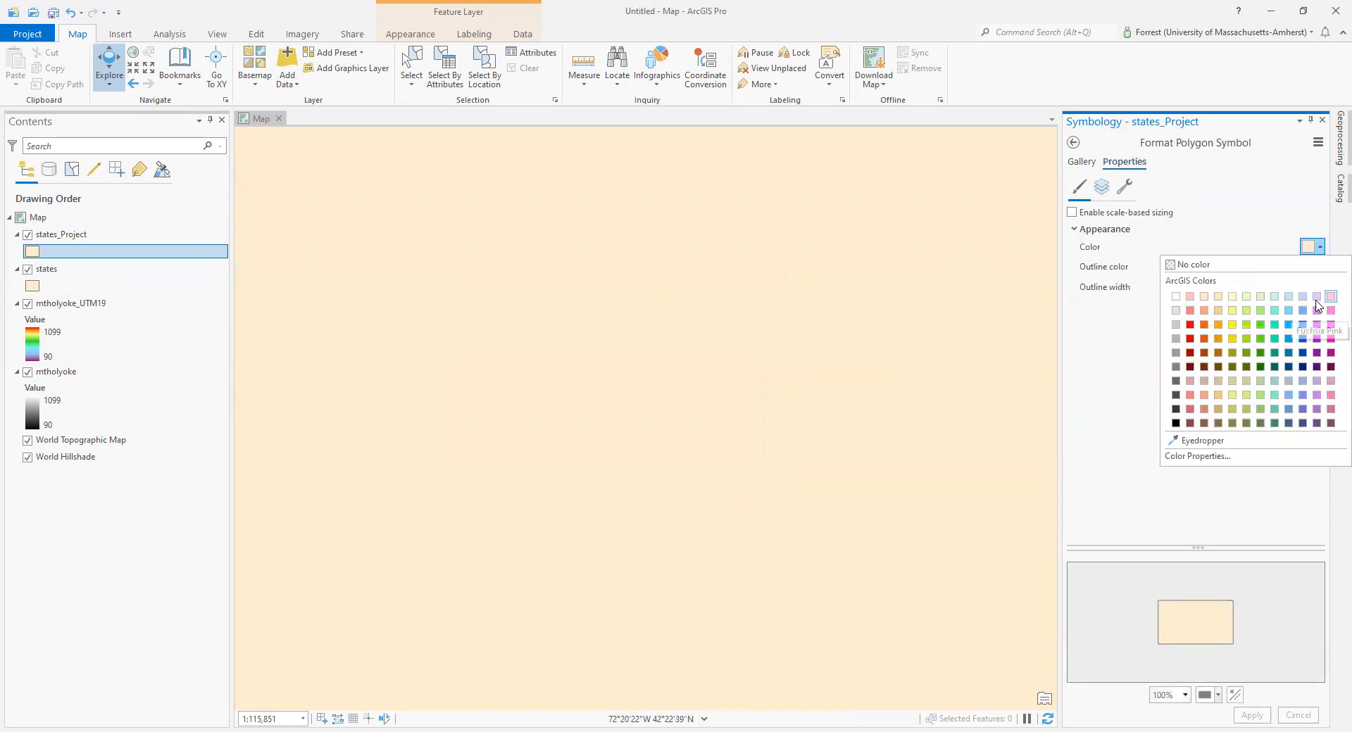
left_click(1326, 304)
left_click(1251, 715)
- Toggle states_Project over states to compare their outlines along the Maine coast around Bath, leaving the layer visible
scroll(389, 422, "down", 4)
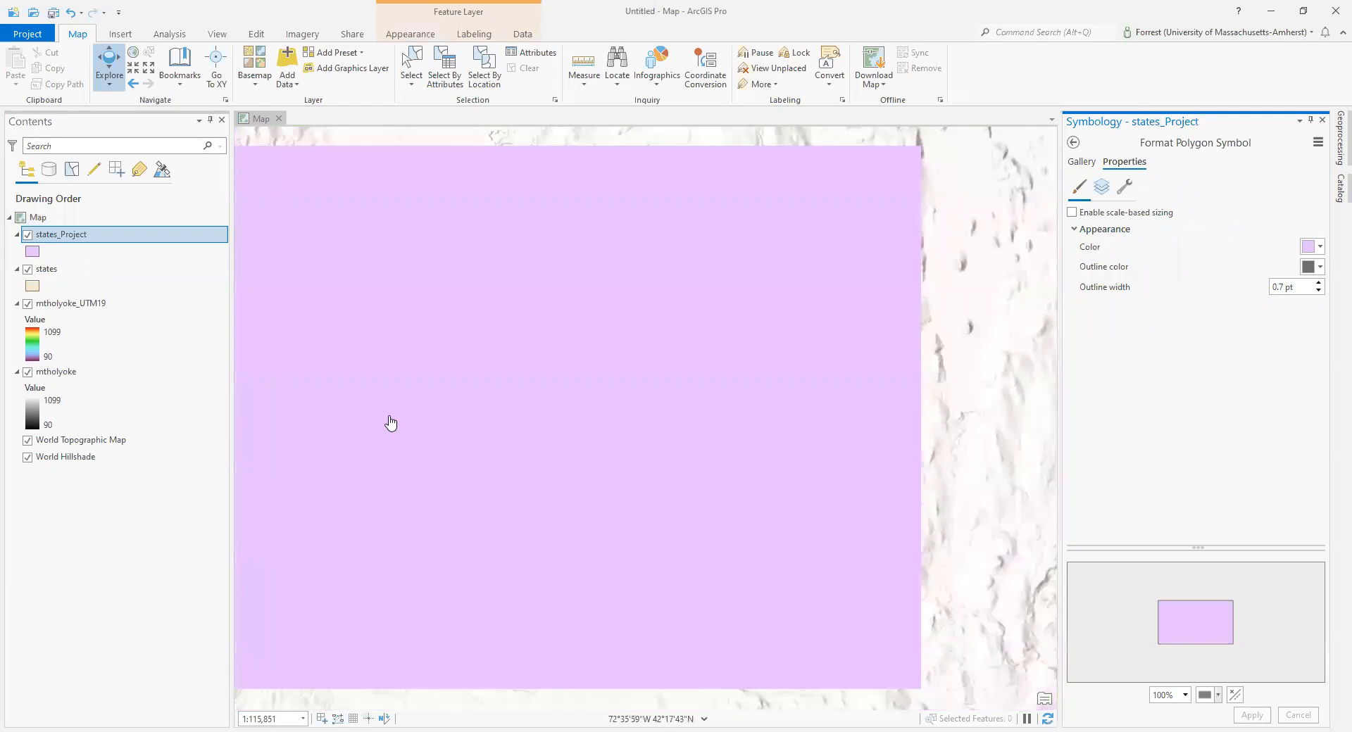
scroll(391, 423, "down", 4)
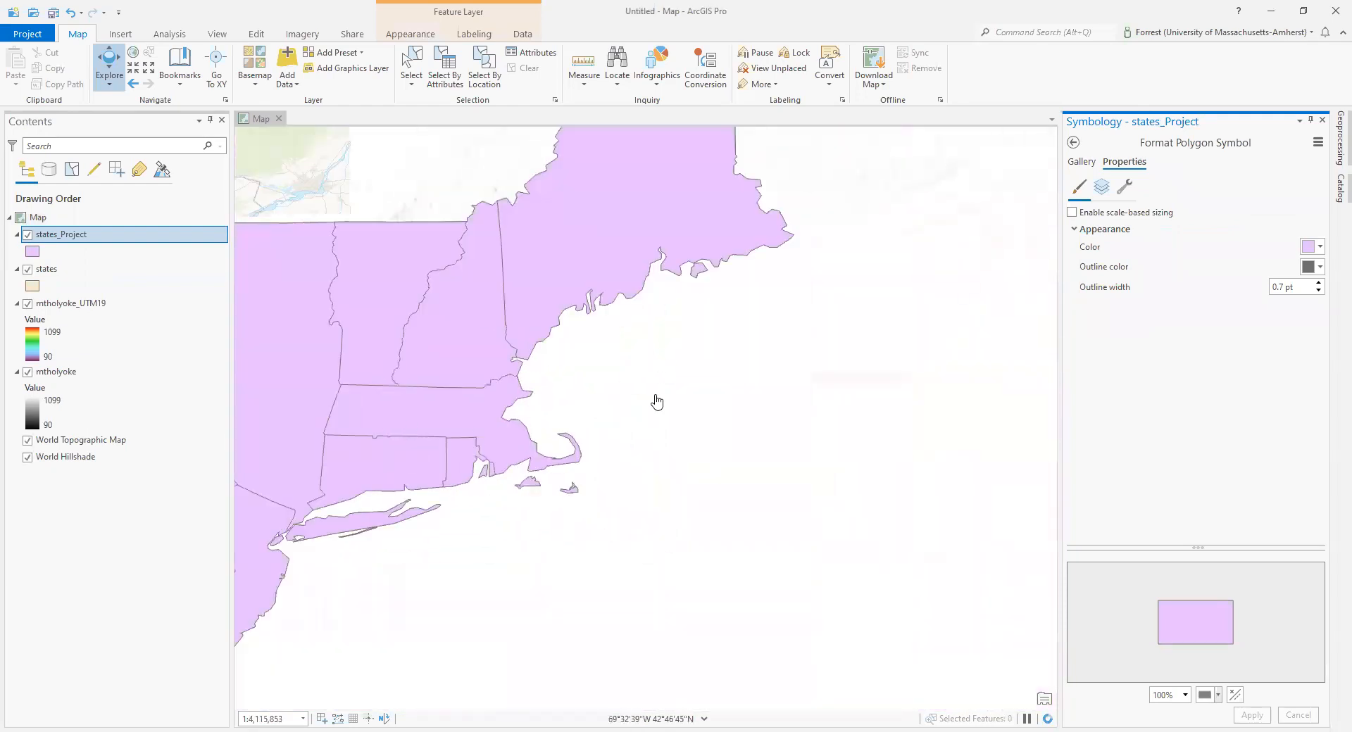
scroll(549, 327, "up", 4)
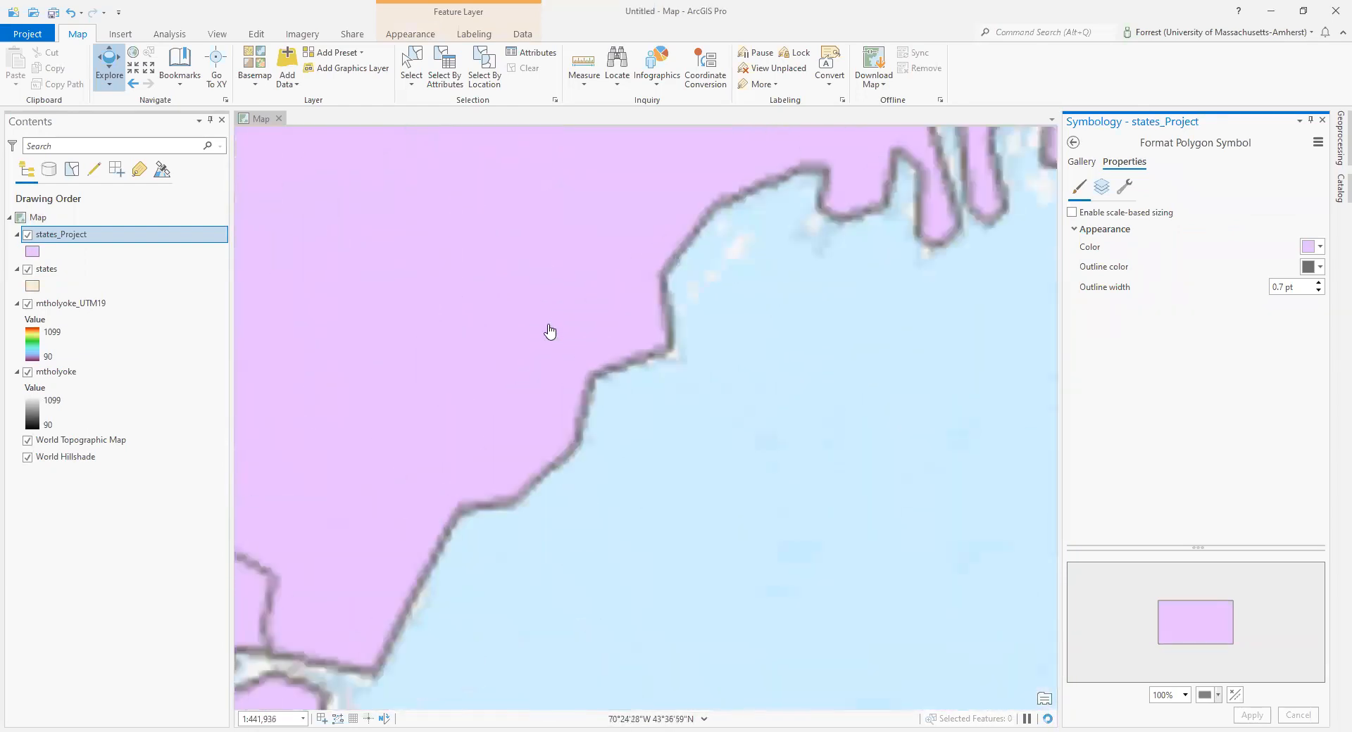
scroll(752, 332, "up", 2)
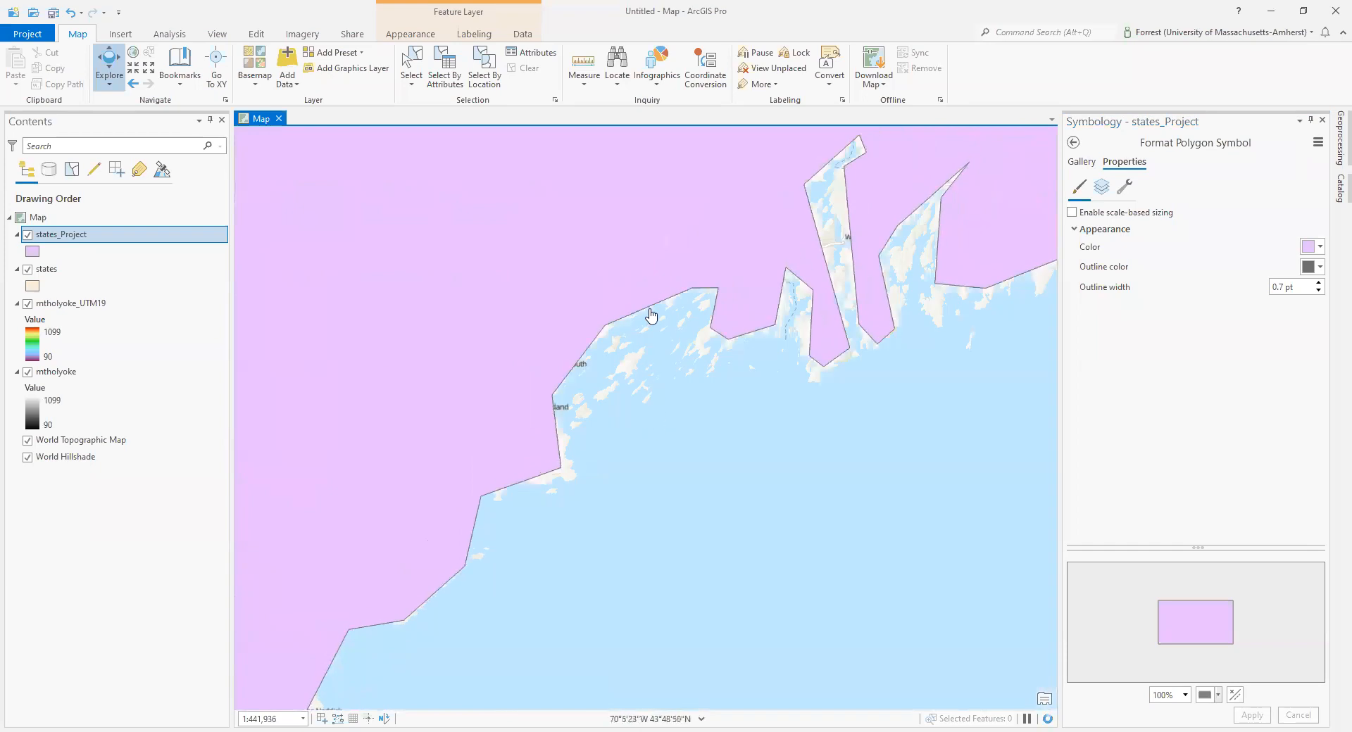
scroll(650, 311, "up", 2)
left_click_drag(683, 319, 429, 458)
mouse_move(845, 371)
left_mouse_down()
mouse_move(740, 353)
mouse_move(599, 358)
left_mouse_up()
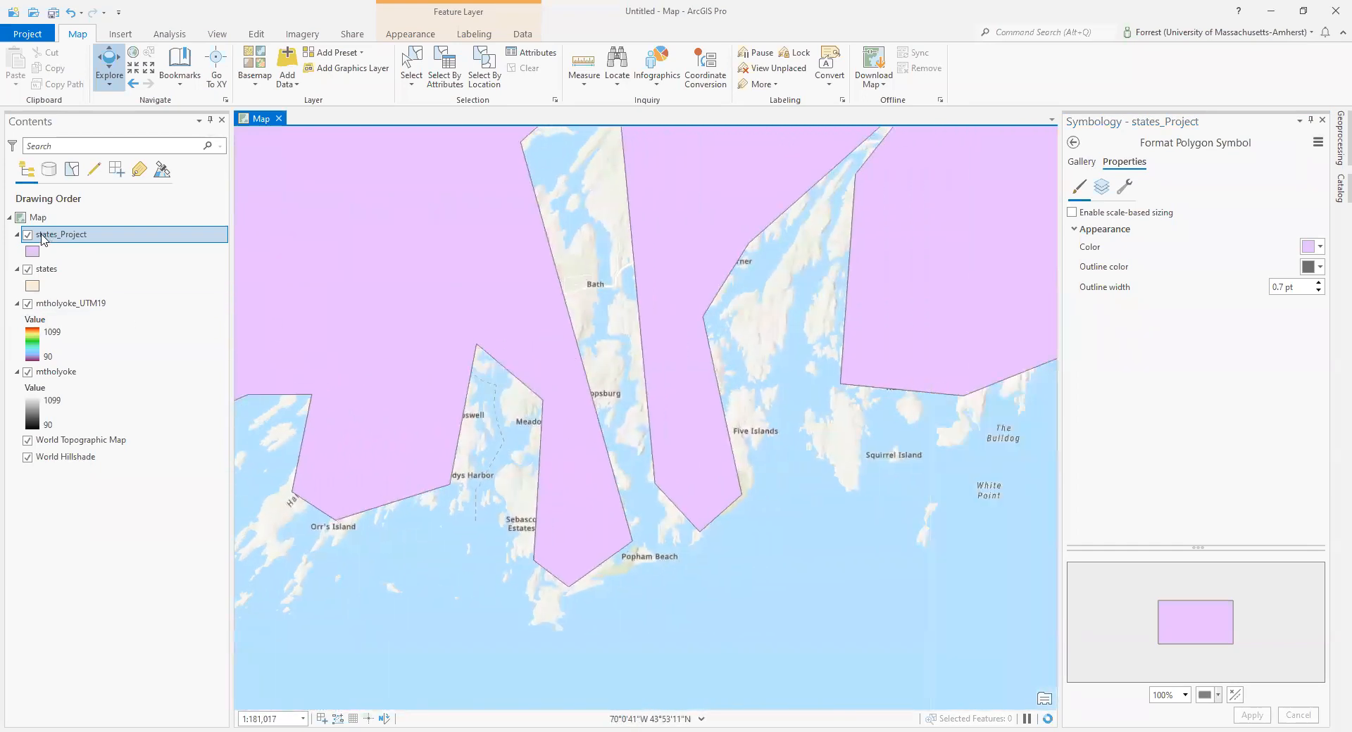
left_click(27, 235)
left_click(27, 235)
- Compare the outlines of states_Project and states farther northeast around Islesboro by toggling the projected layer
left_click_drag(736, 481, 279, 534)
left_click_drag(942, 251, 338, 472)
left_click_drag(903, 148, 492, 617)
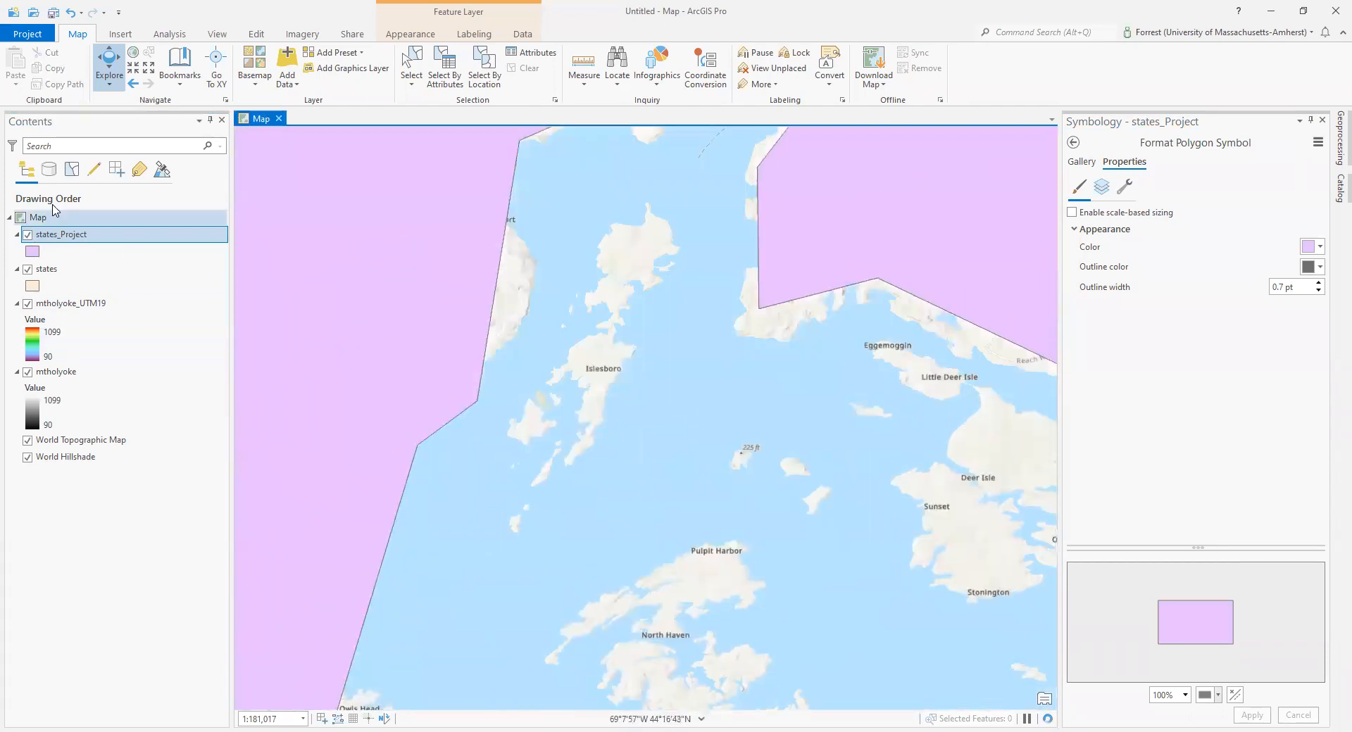
left_click(28, 236)
left_click(27, 236)
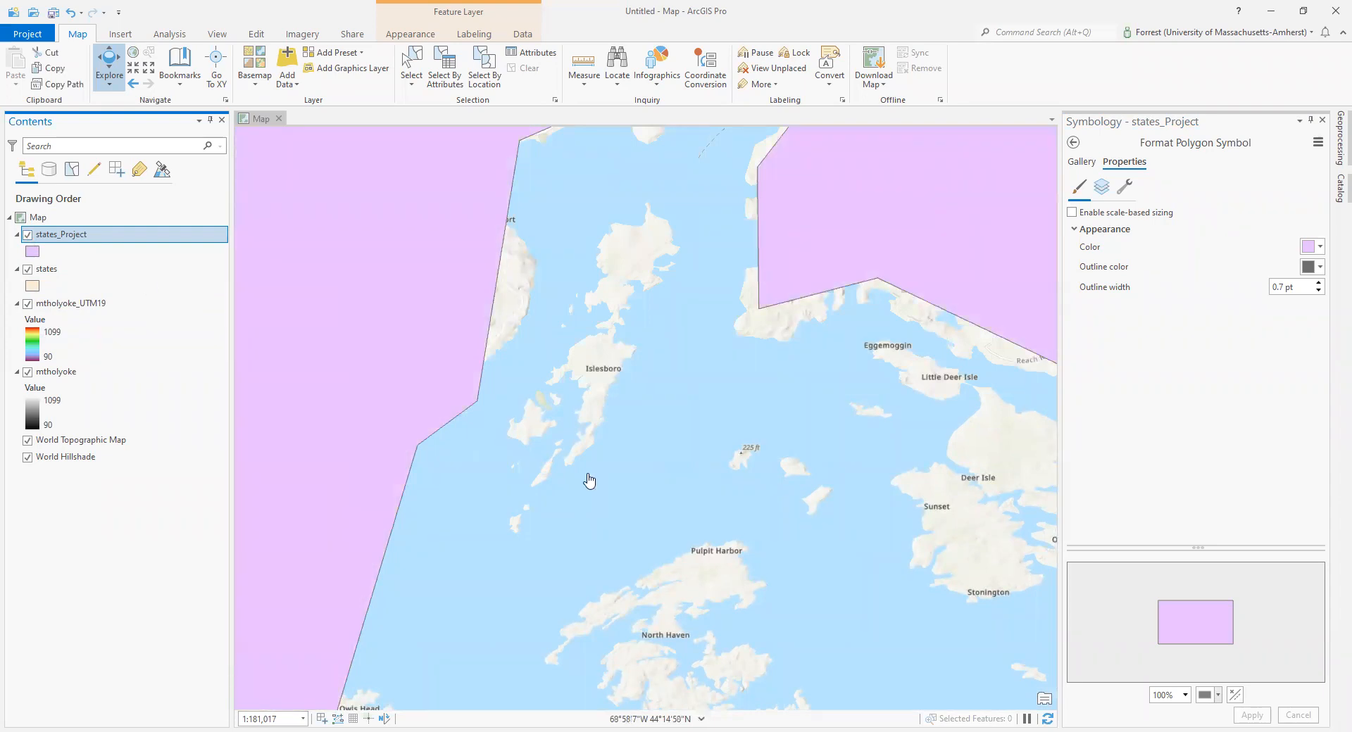
- Toggle states_Project on the California coast around San Francisco Bay to check its coverage against states
scroll(589, 476, "down", 10)
scroll(519, 477, "up", 10)
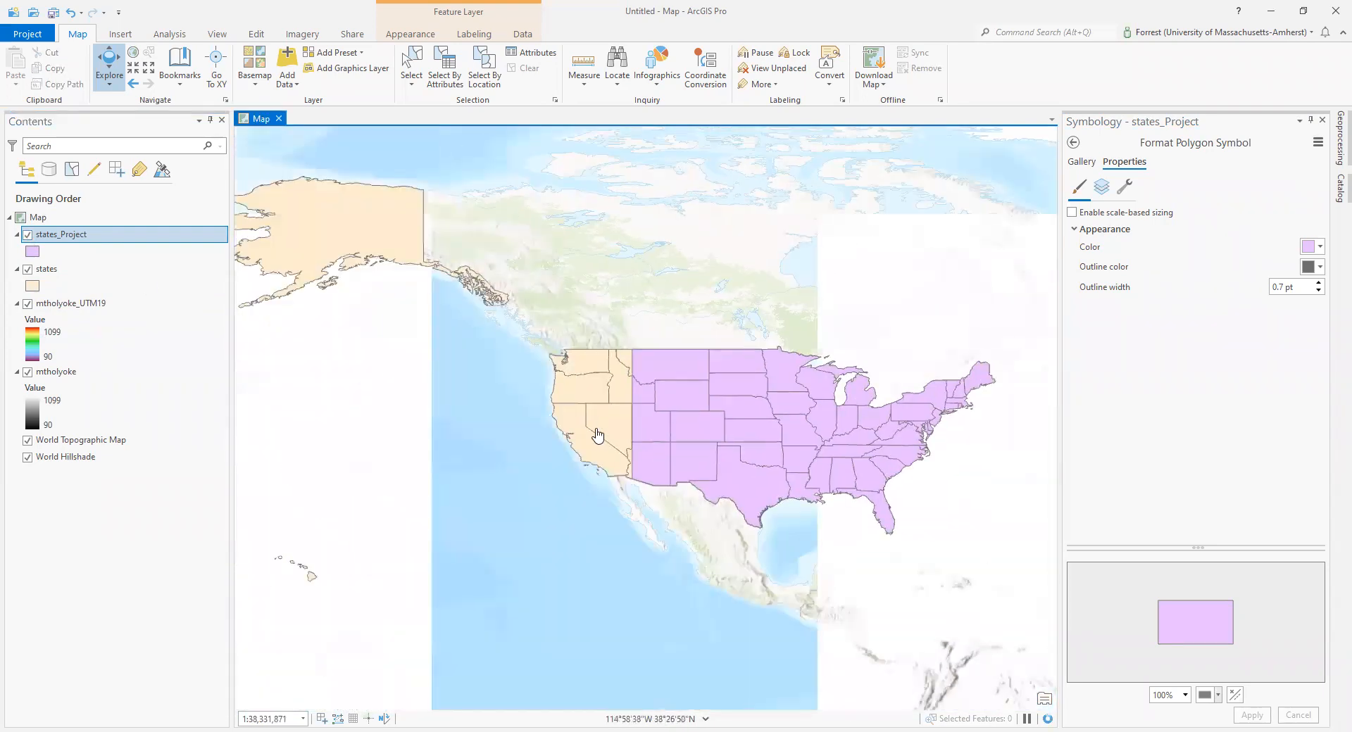
scroll(464, 458, "up", 6)
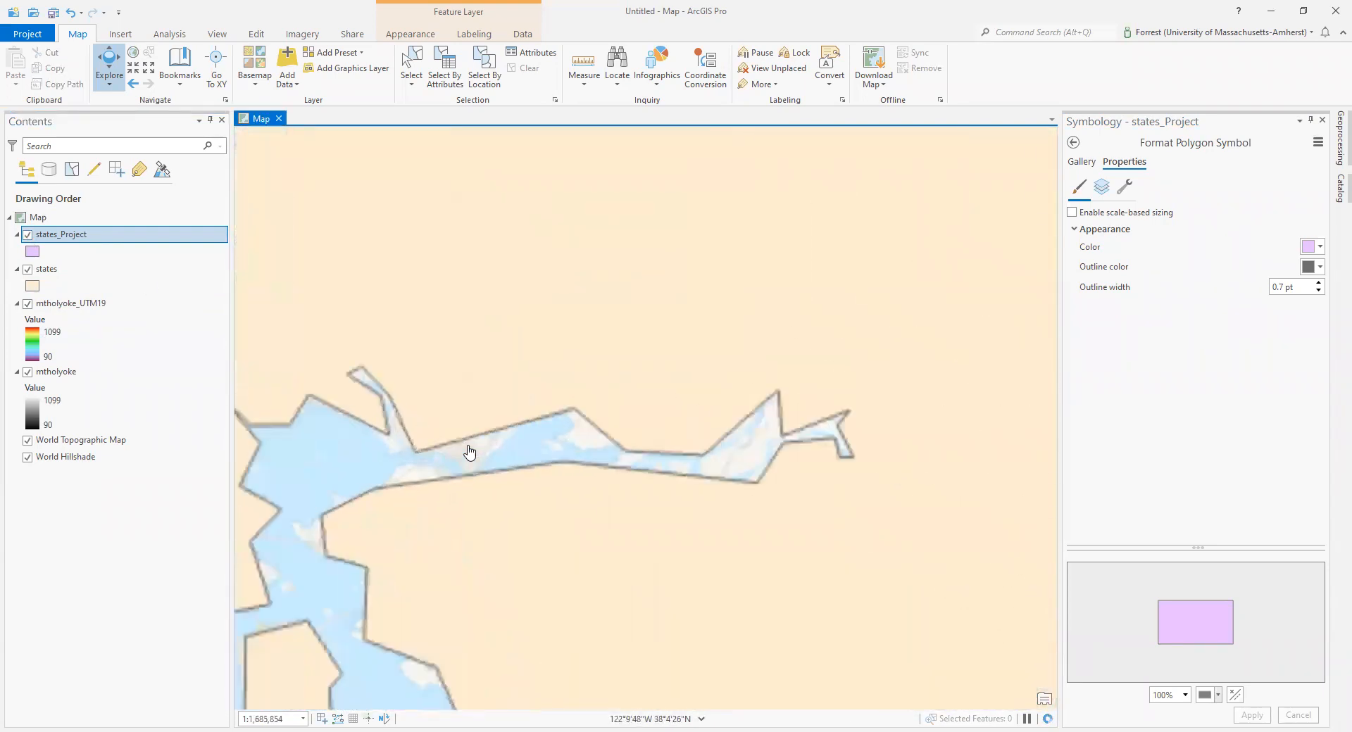
left_click_drag(470, 450, 583, 317)
scroll(581, 315, "down", 4)
left_click(25, 234)
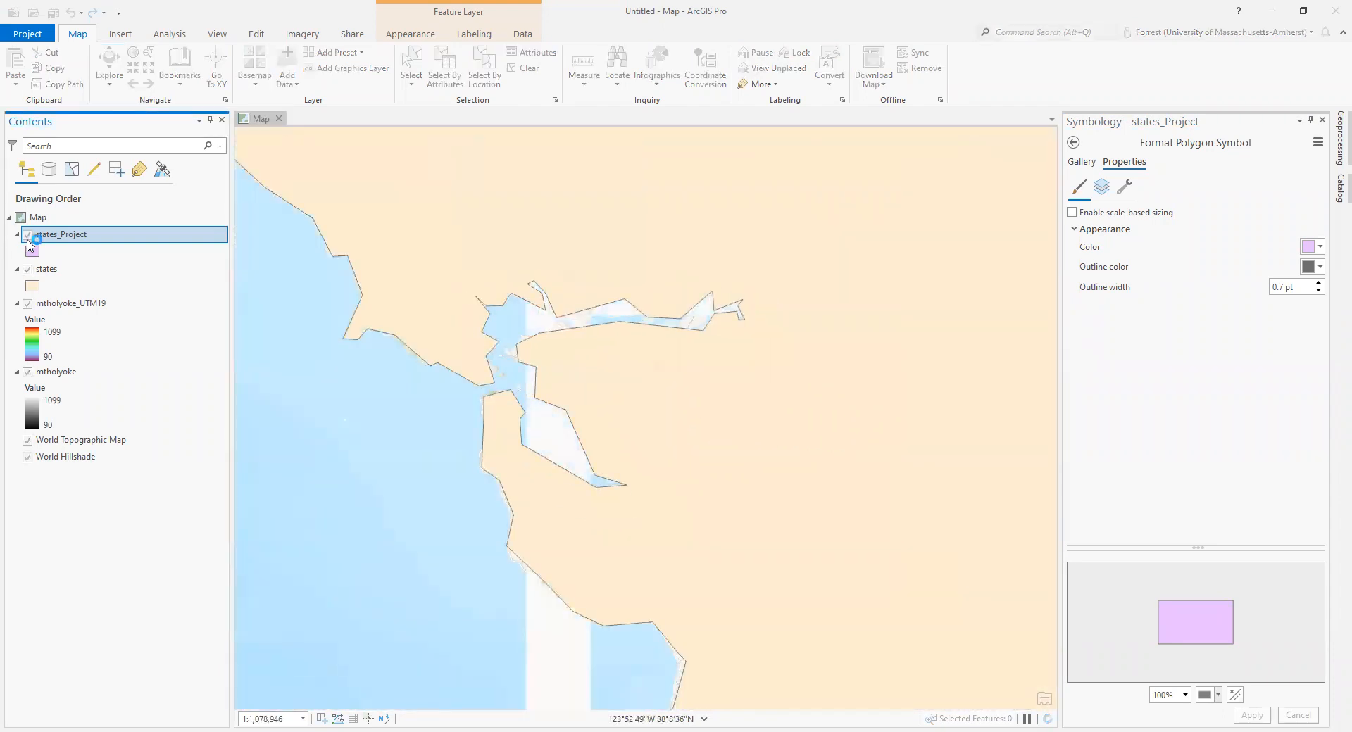
left_click(28, 237)
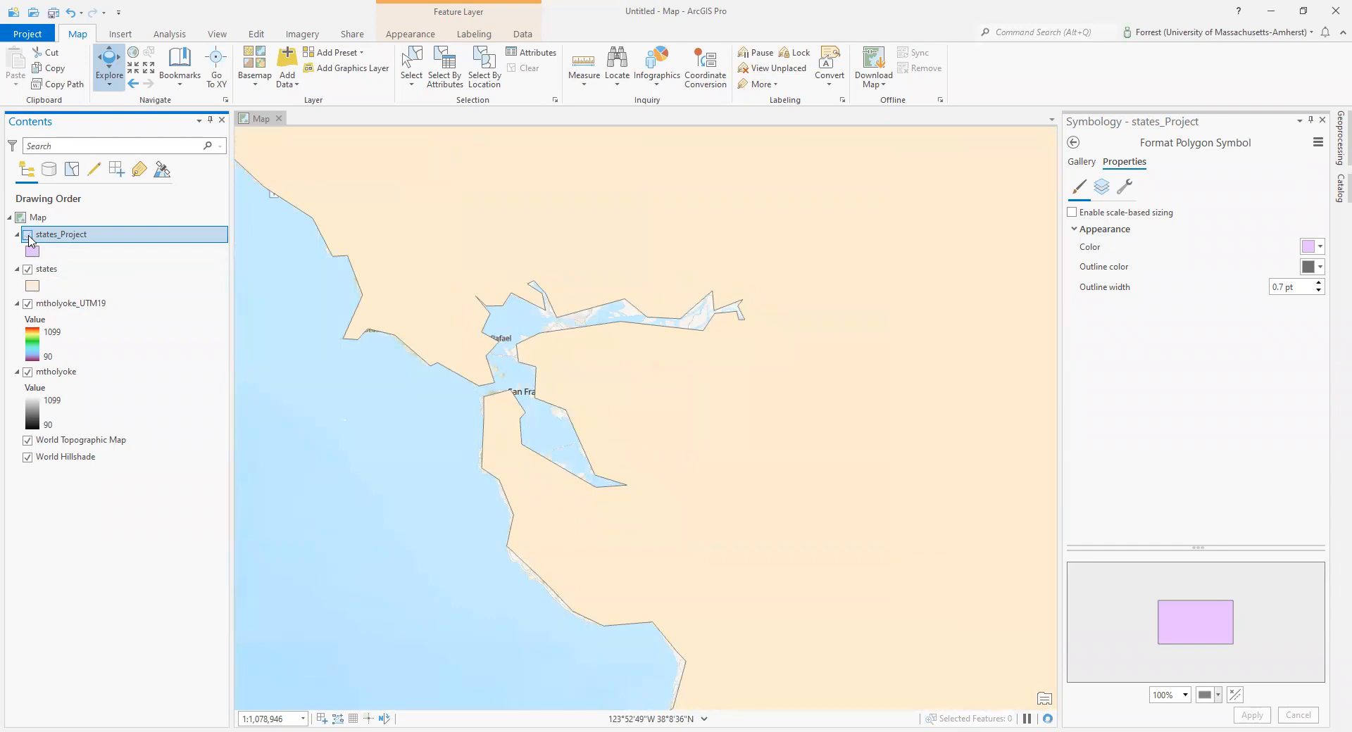
left_click(28, 237)
- Compare the shorelines of states_Project and states on the Texas coast around Port Lavaca by toggling the projected layer
scroll(1021, 443, "down", 5)
left_click_drag(1000, 446, 433, 409)
left_click_drag(610, 393, 658, 450)
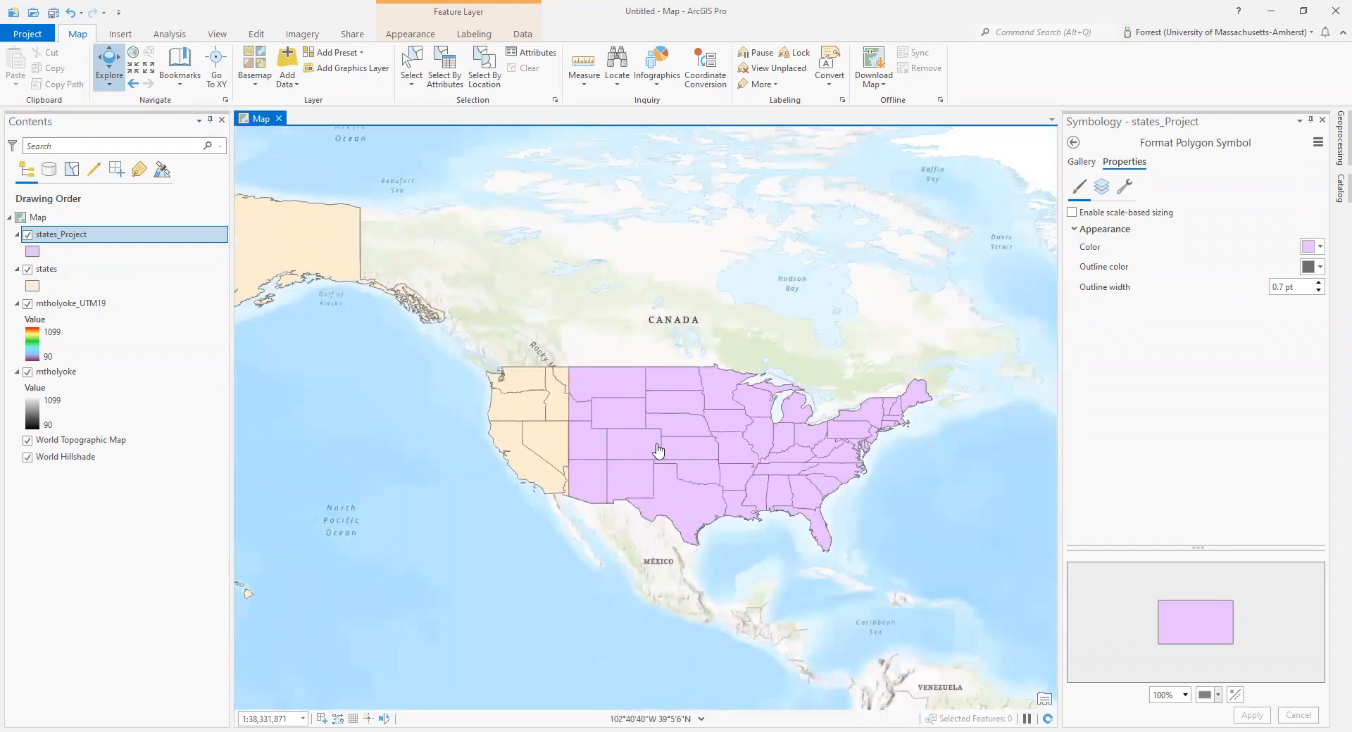
scroll(658, 450, "down", 2)
left_click_drag(885, 500, 724, 399)
scroll(595, 458, "up", 6)
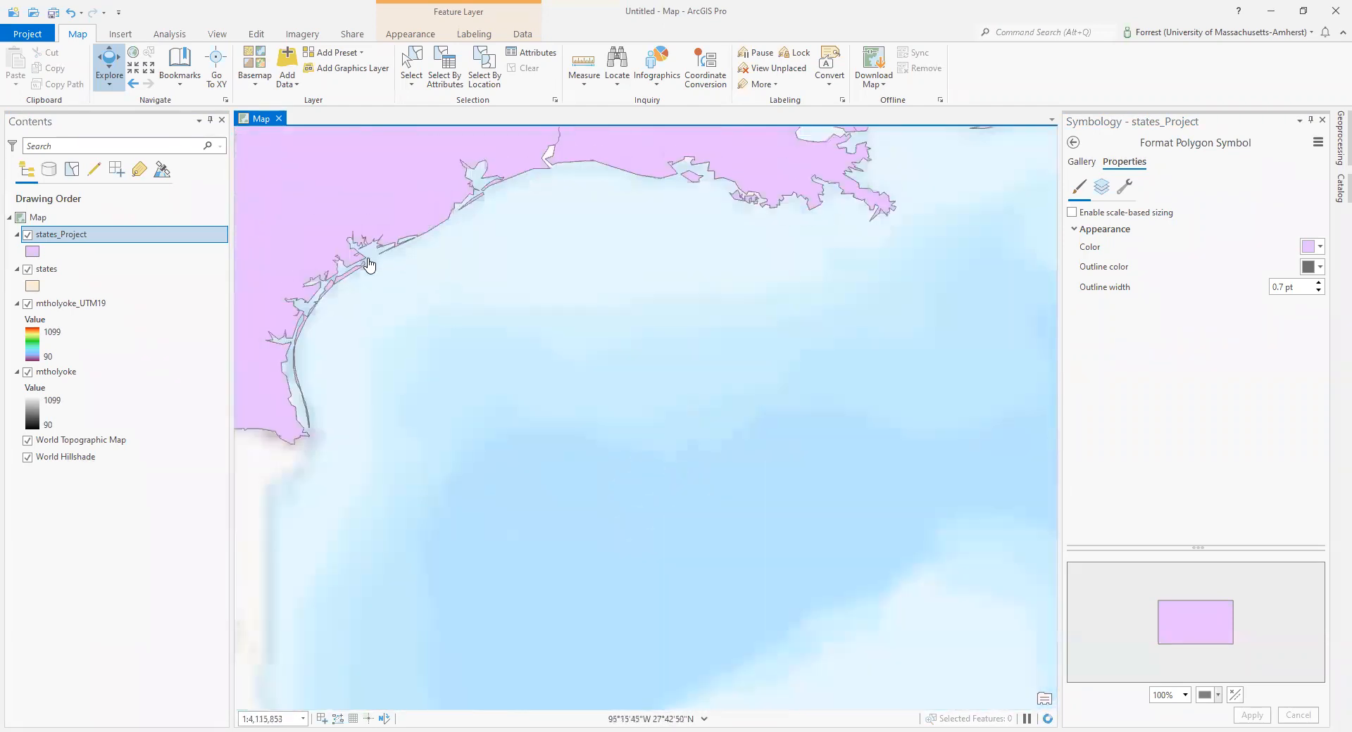
scroll(346, 286, "up", 5)
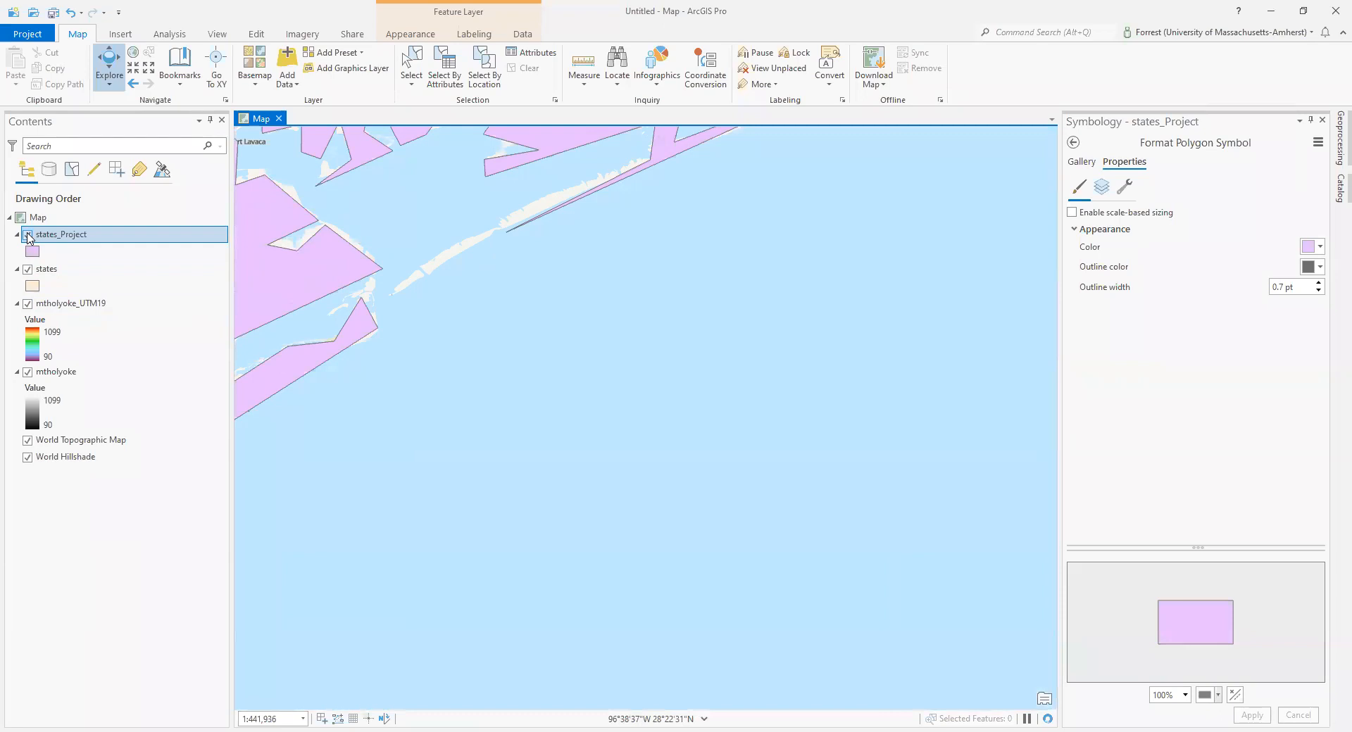
left_click(28, 235)
left_click(28, 234)
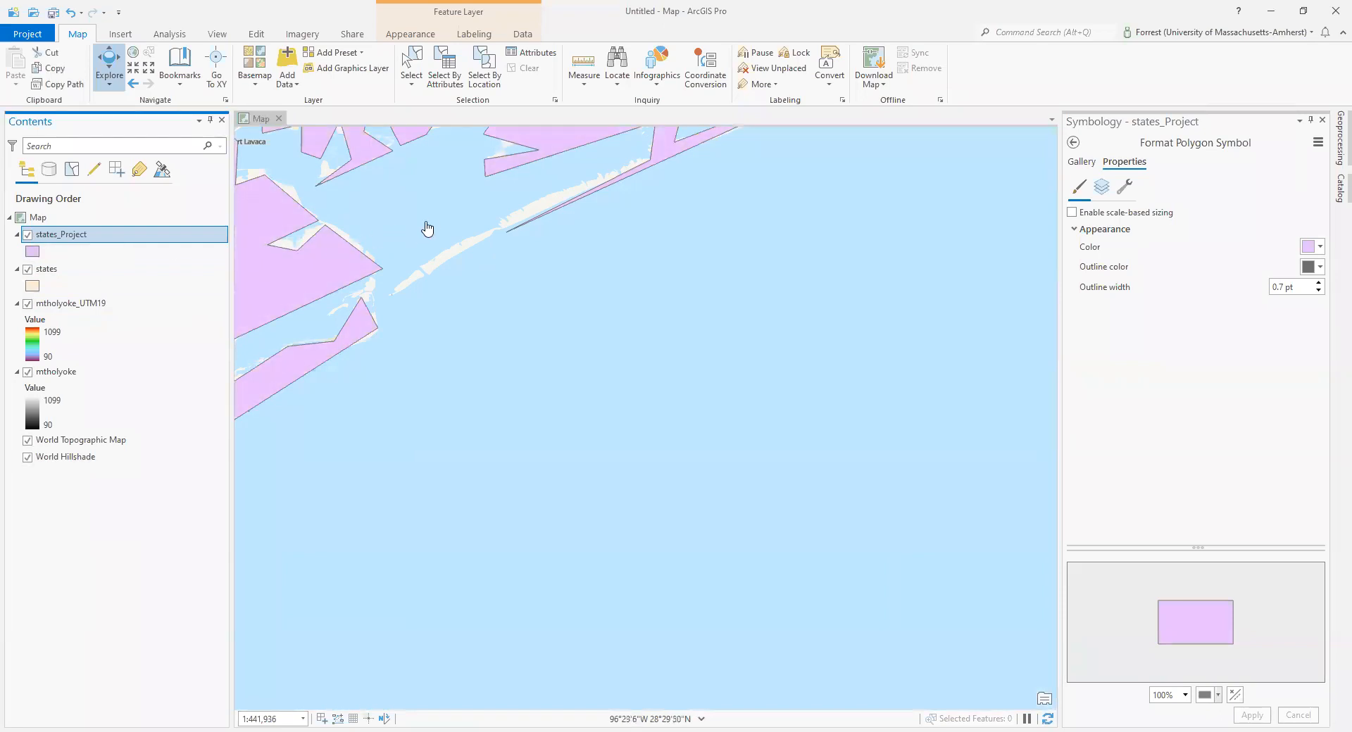
left_click_drag(425, 230, 745, 446)
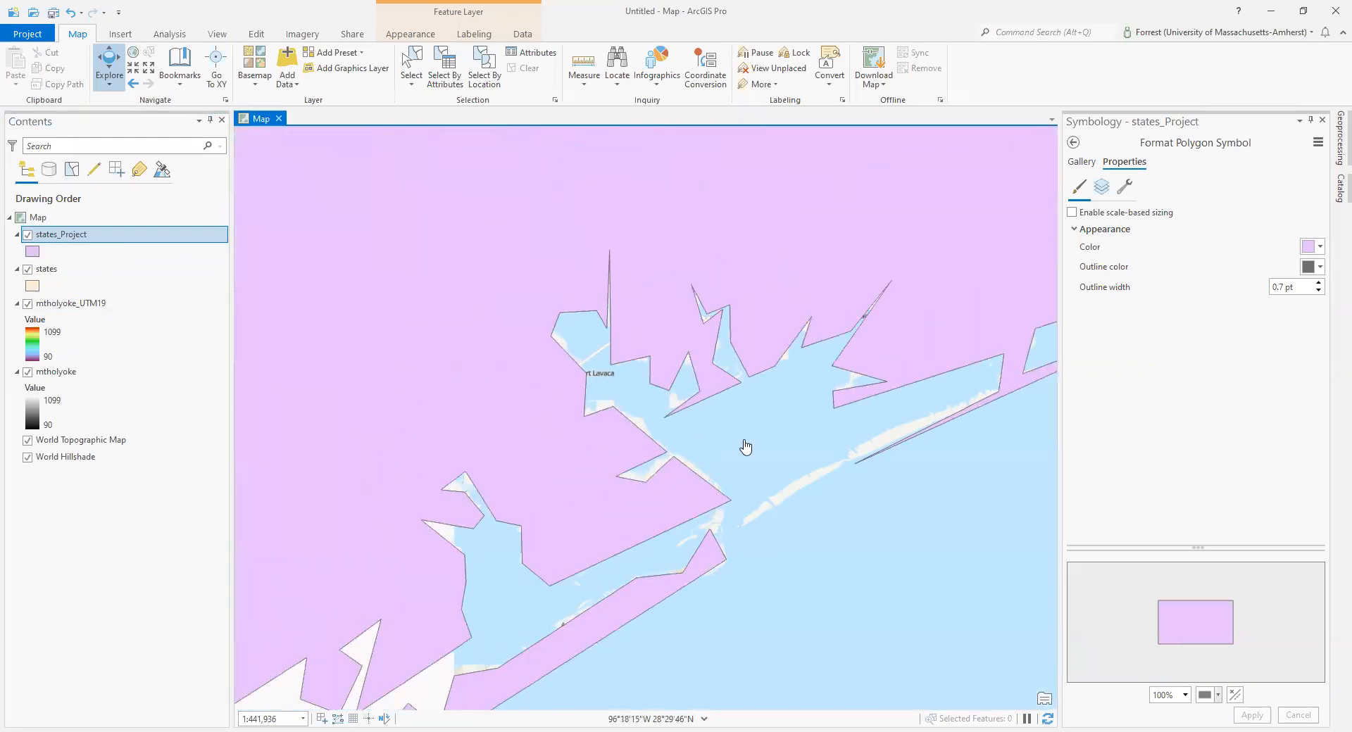
left_click(28, 235)
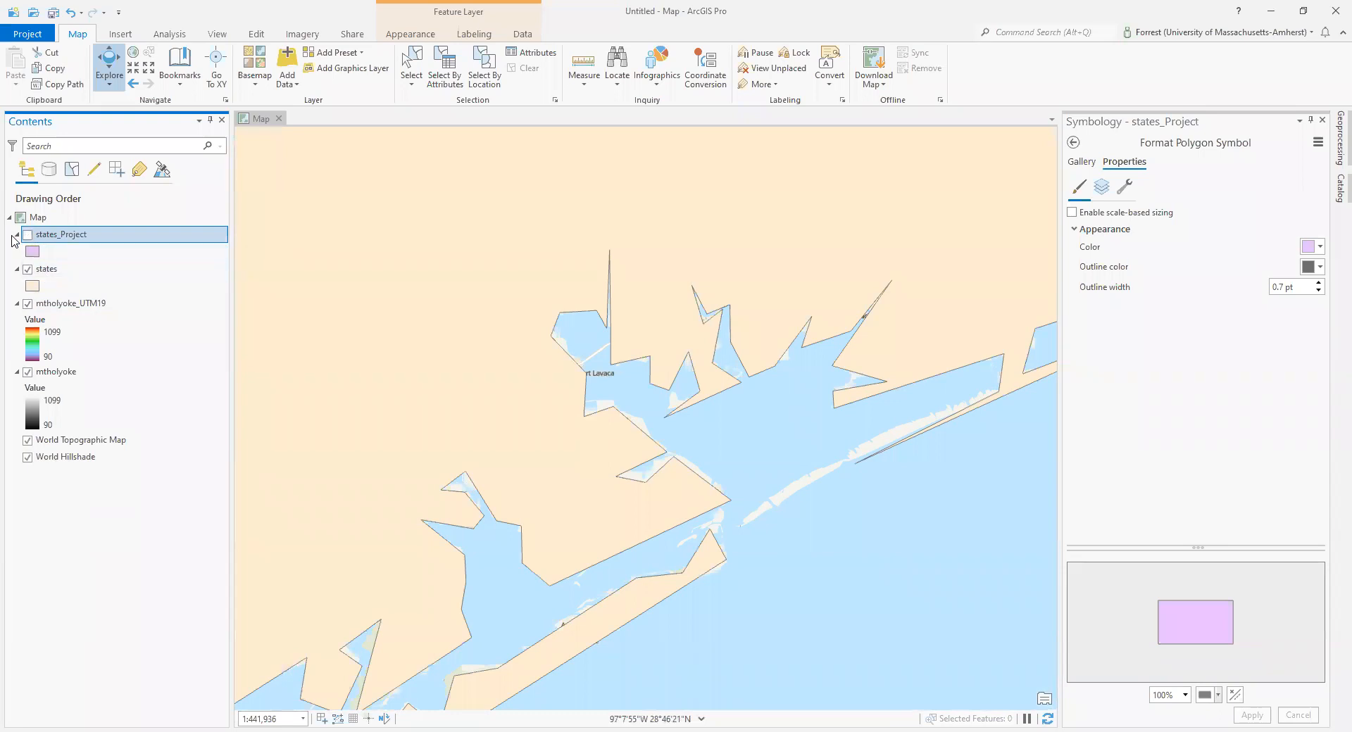
left_click(27, 235)
- Follow the Gulf coast east from Galveston to the Florida Panhandle and toggle states_Project there to compare it with states
left_click_drag(945, 444, 462, 707)
left_click_drag(835, 418, 230, 577)
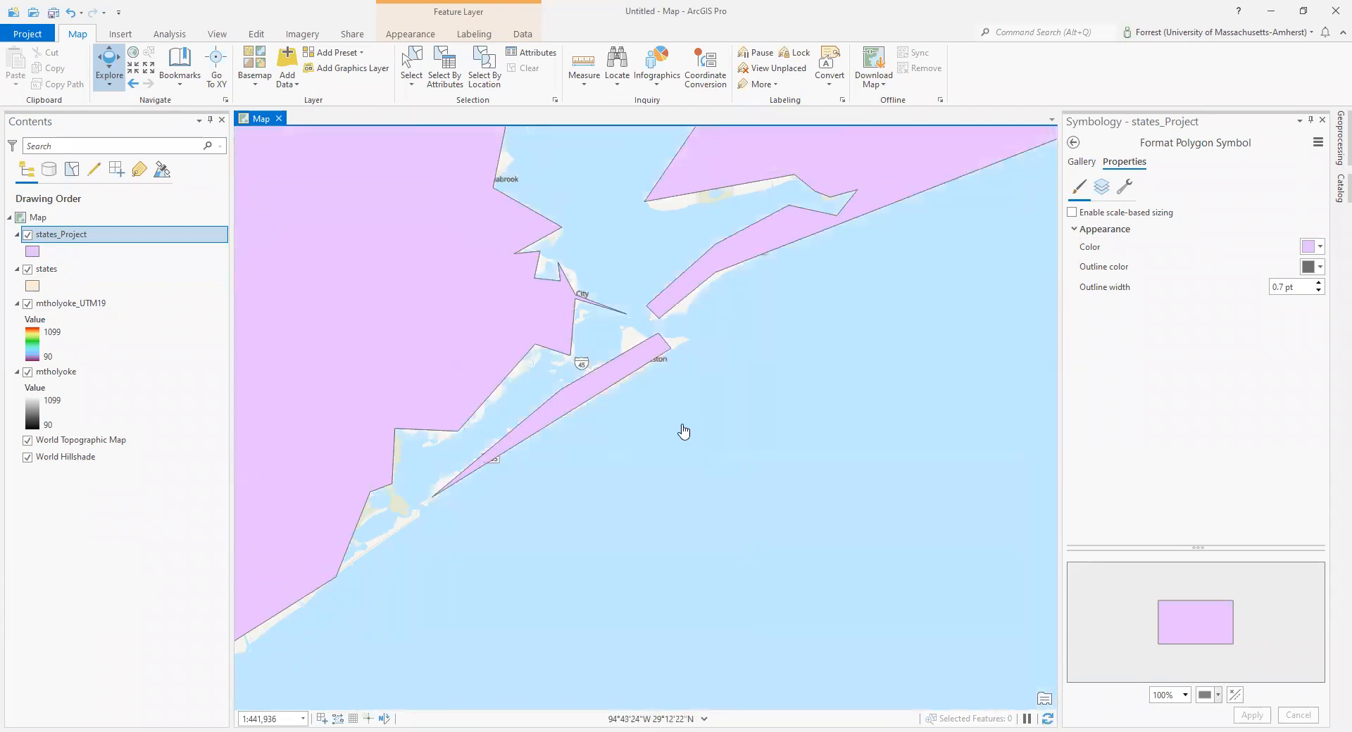
left_click_drag(683, 431, 673, 590)
scroll(747, 514, "down", 6)
left_click_drag(838, 497, 95, 441)
left_click_drag(782, 582, 571, 598)
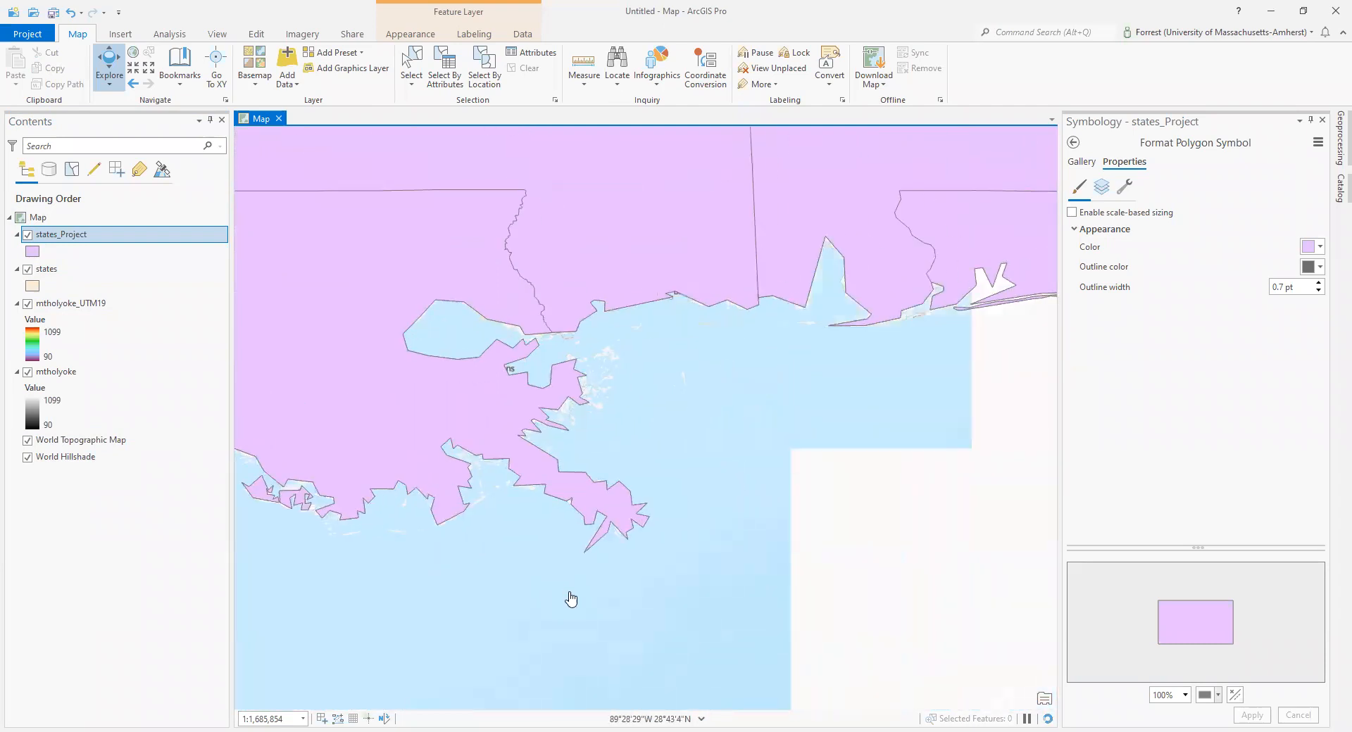
left_click_drag(775, 501, 157, 528)
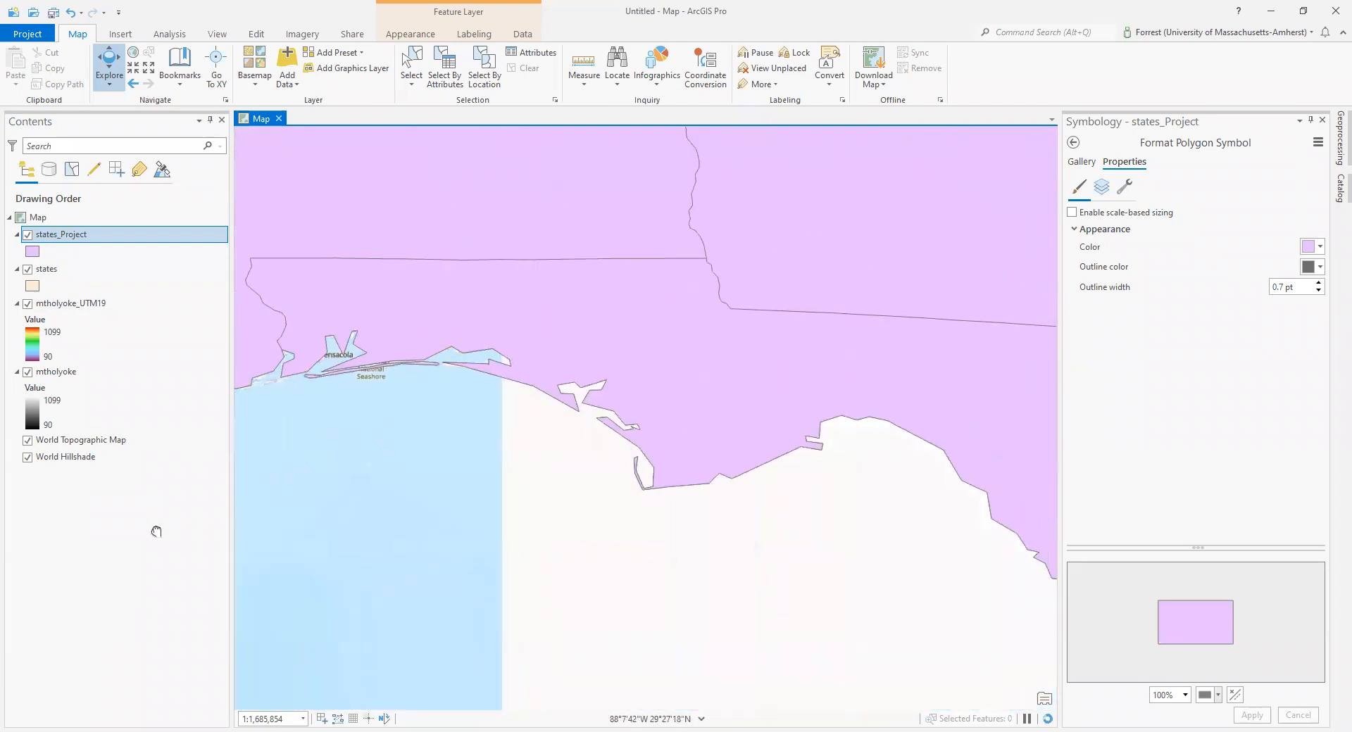
left_click(28, 236)
left_click(28, 236)
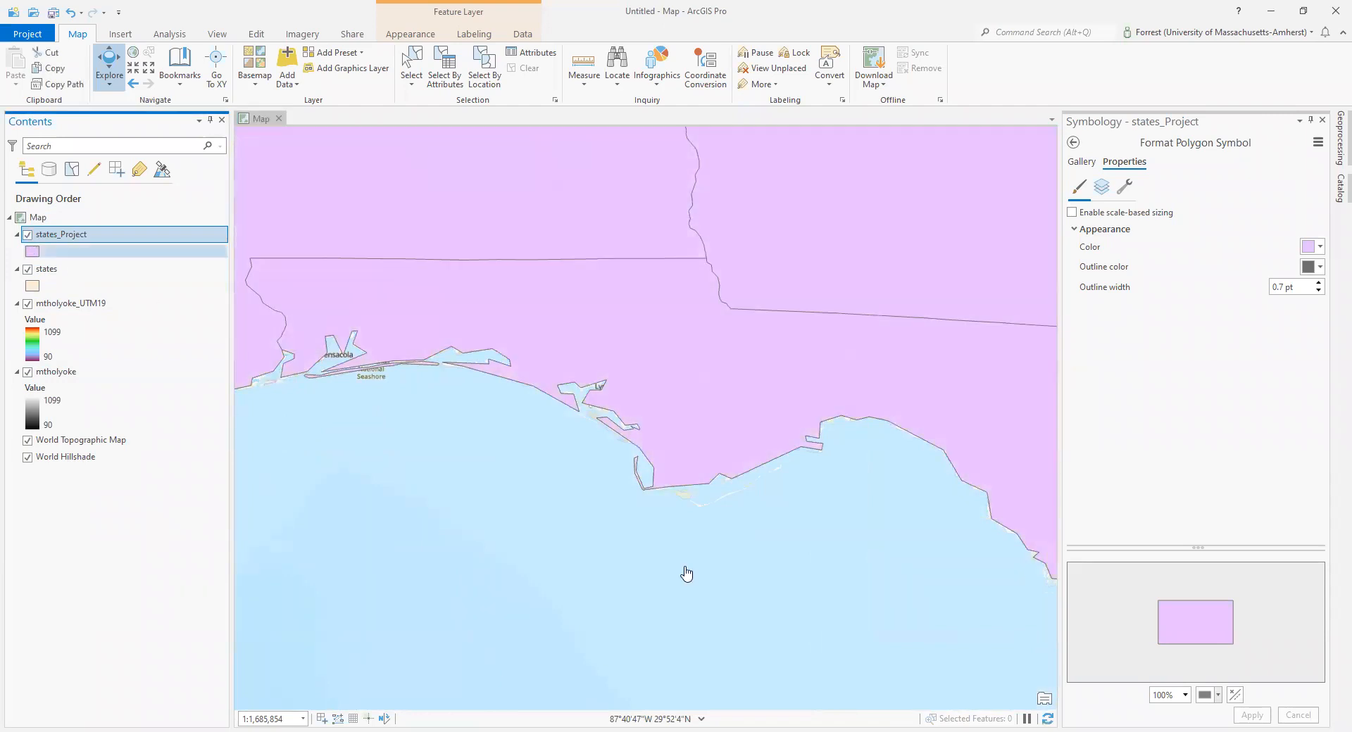
- Follow the Atlantic coast from Florida north to Edisto Beach, South Carolina, and toggle states_Project there to compare its shoreline with states
left_click_drag(867, 647, 67, 285)
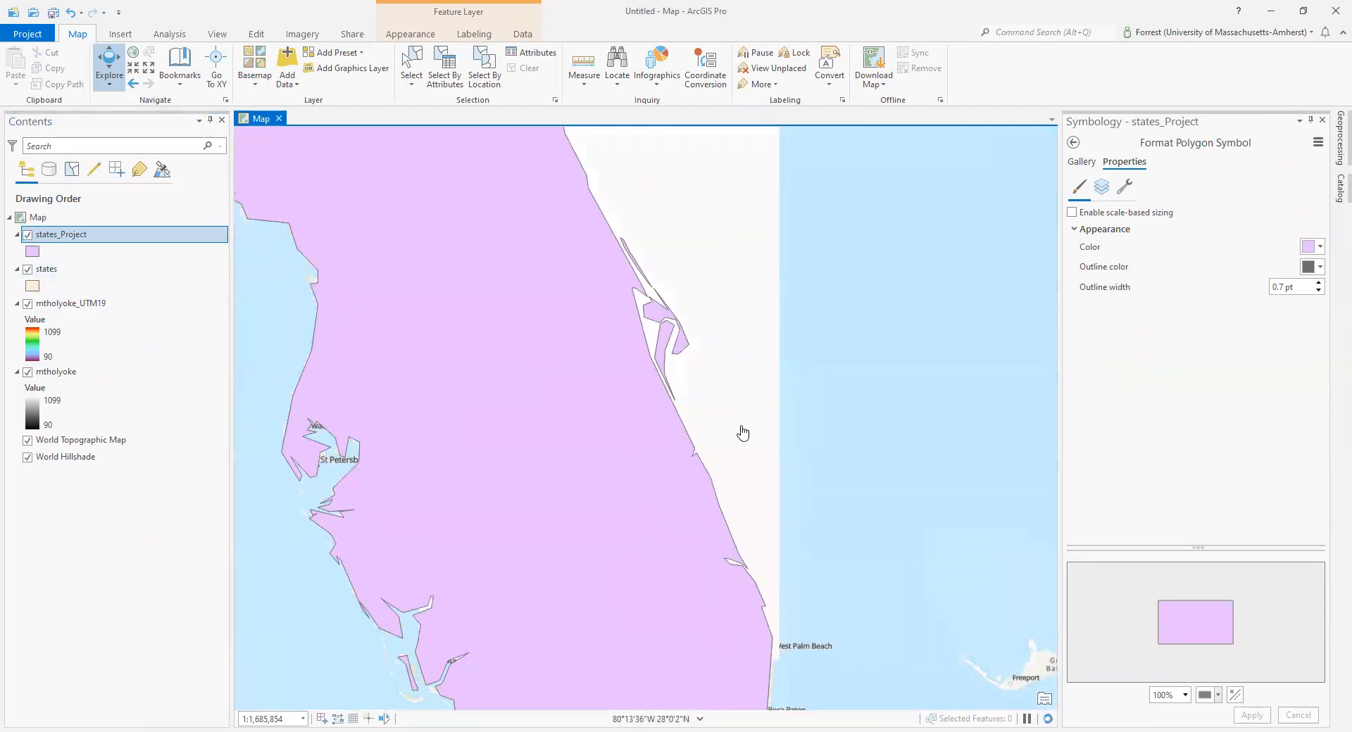
left_click_drag(743, 431, 826, 724)
left_click_drag(714, 305, 709, 462)
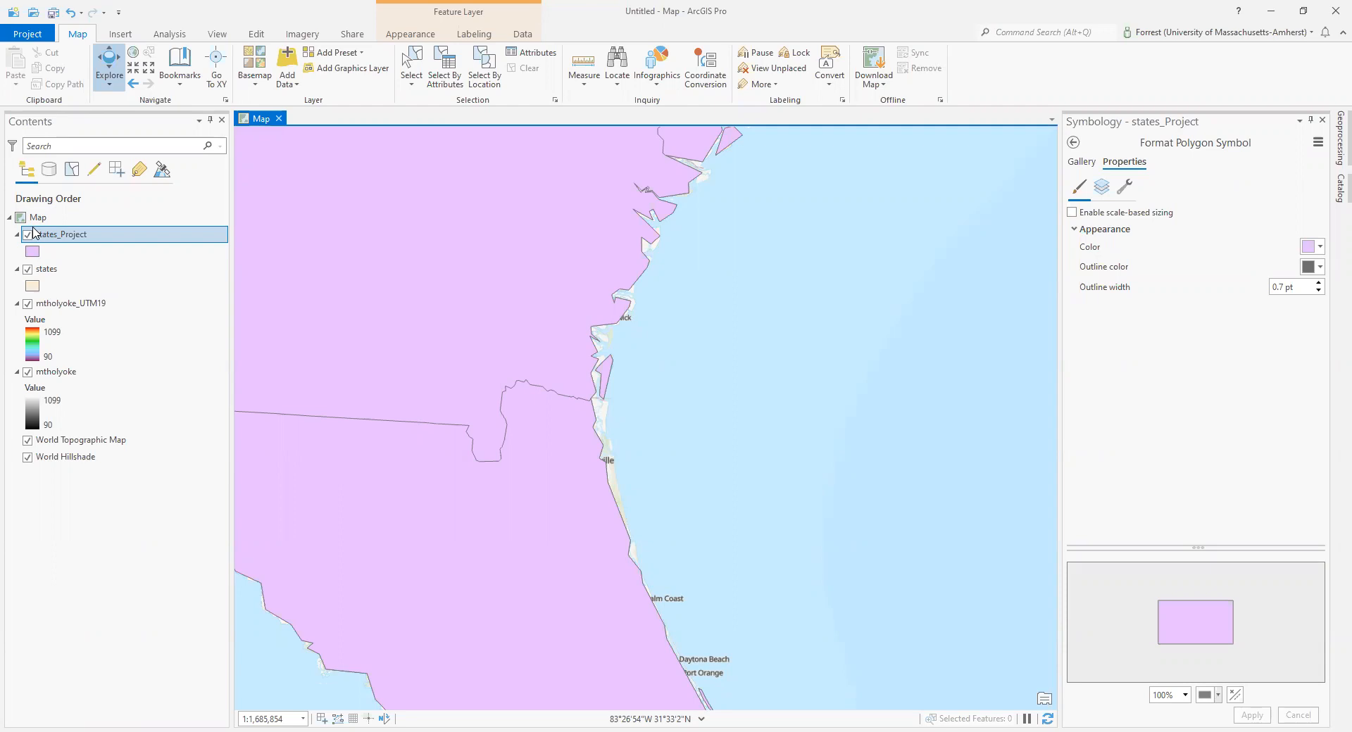
left_click_drag(628, 469, 576, 687)
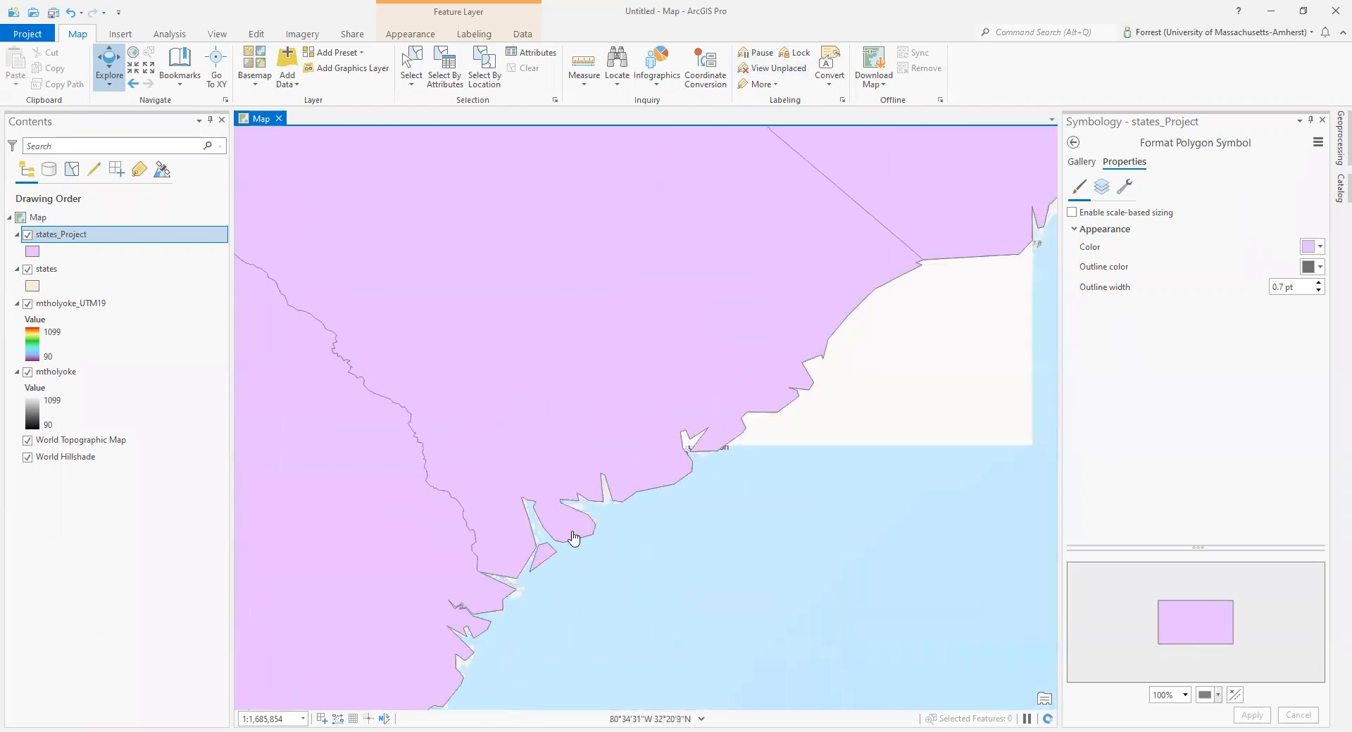
scroll(615, 584, "up", 3)
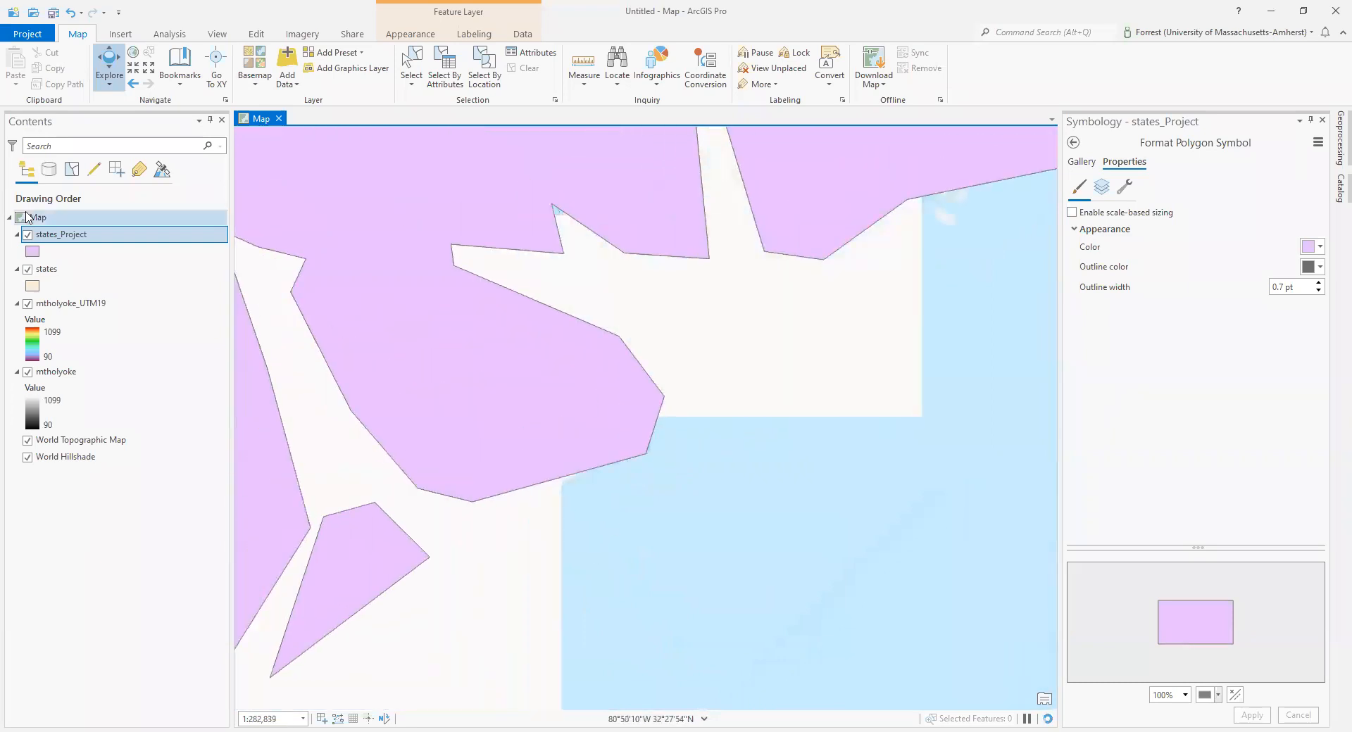
left_click(28, 235)
left_click(28, 237)
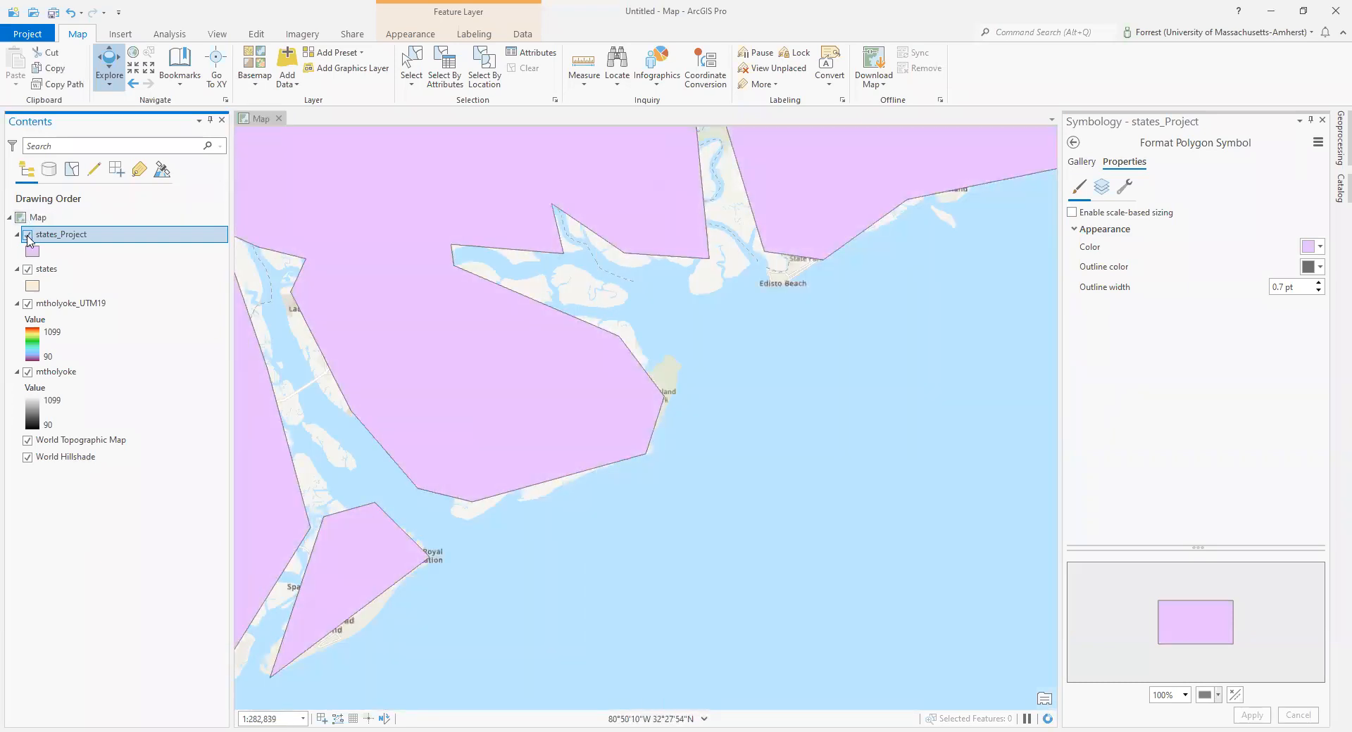
left_click(28, 237)
left_click(29, 237)
- Examine how far west states_Project reaches compared with states across the United States and Alaska
scroll(413, 474, "down", 6)
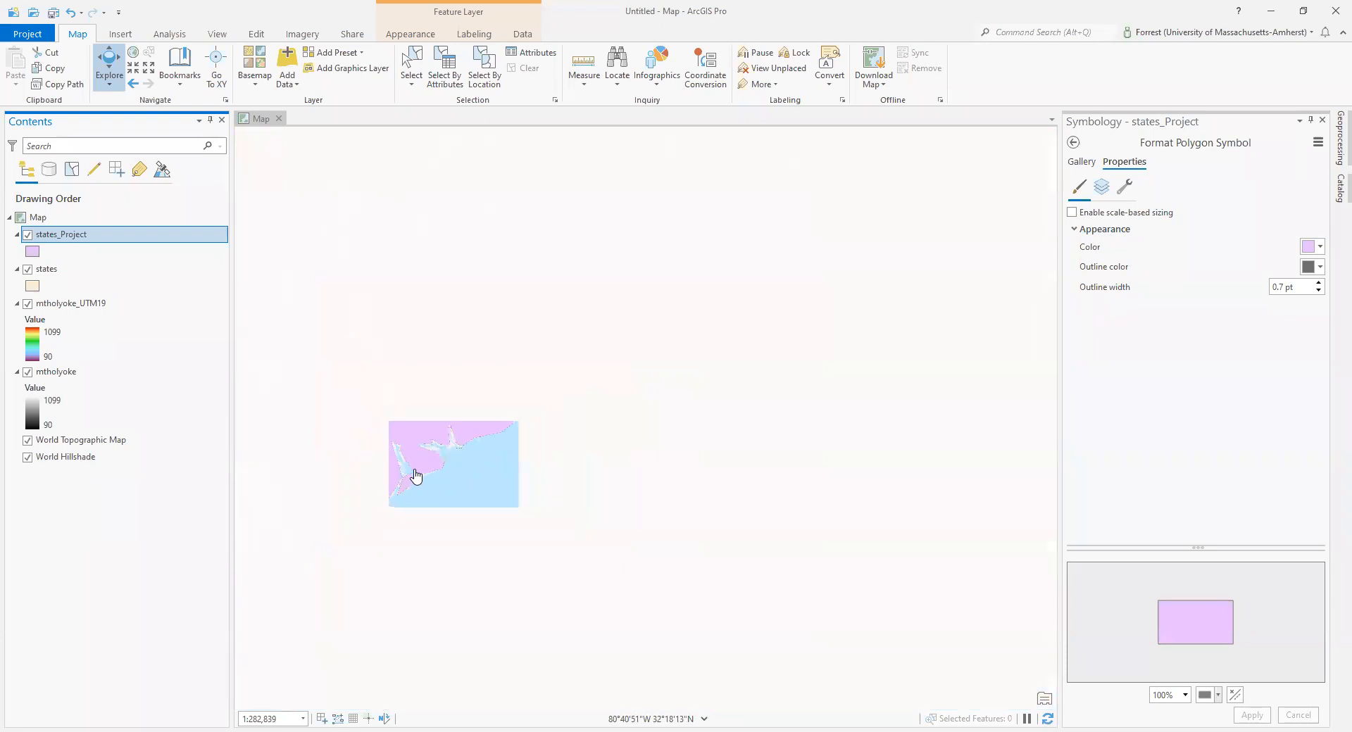
left_click_drag(345, 386, 707, 413)
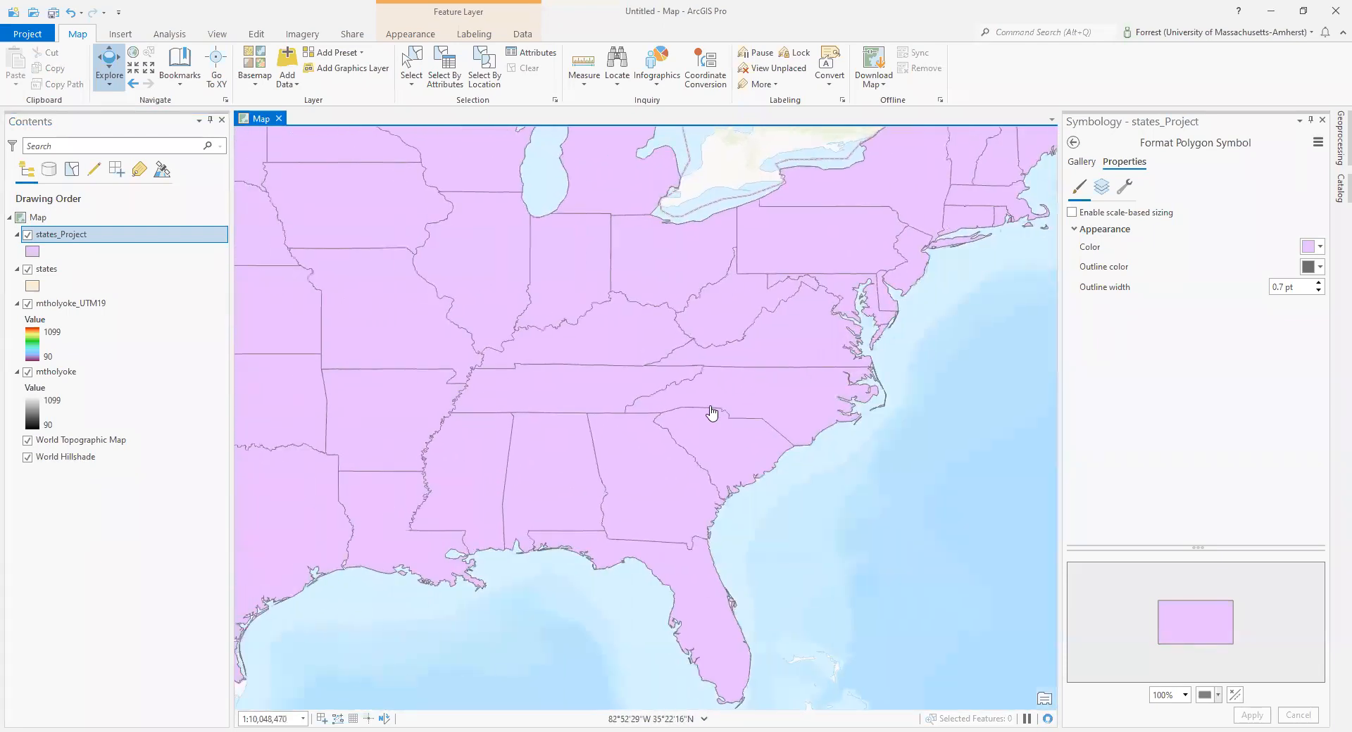
left_click_drag(593, 385, 838, 402)
left_click_drag(335, 368, 743, 435)
left_click_drag(680, 252, 513, 256)
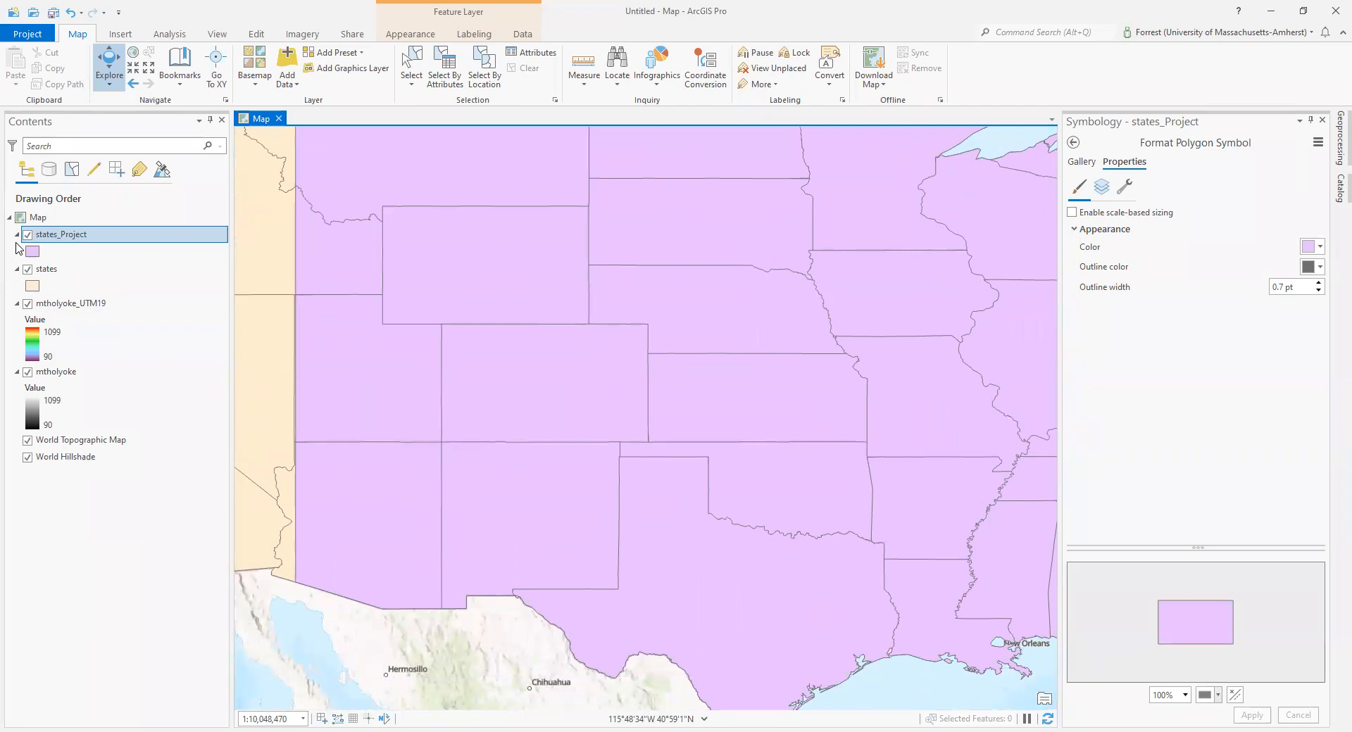
scroll(652, 443, "down", 5)
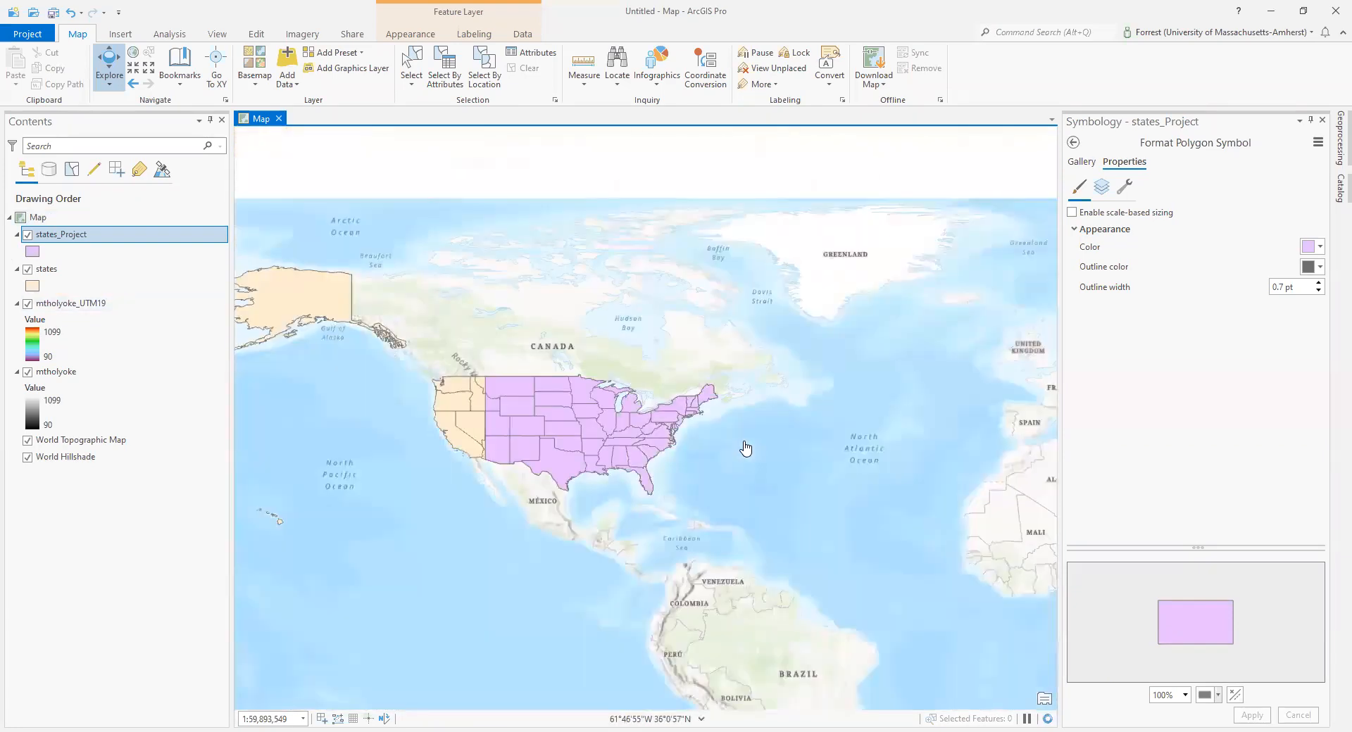
left_click_drag(745, 449, 810, 458)
- Set the map's coordinate system to WGS 1984 UTM Zone 19N
left_click(39, 217)
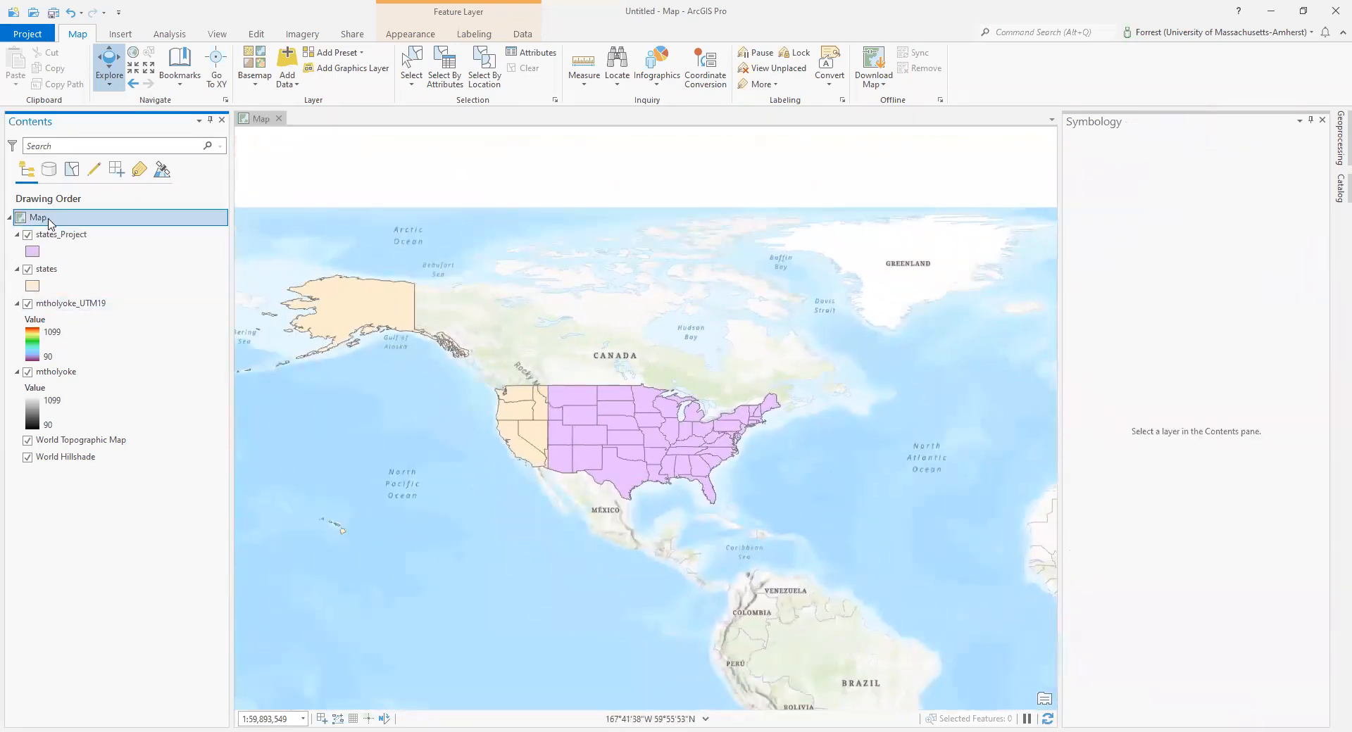
right_click(49, 224)
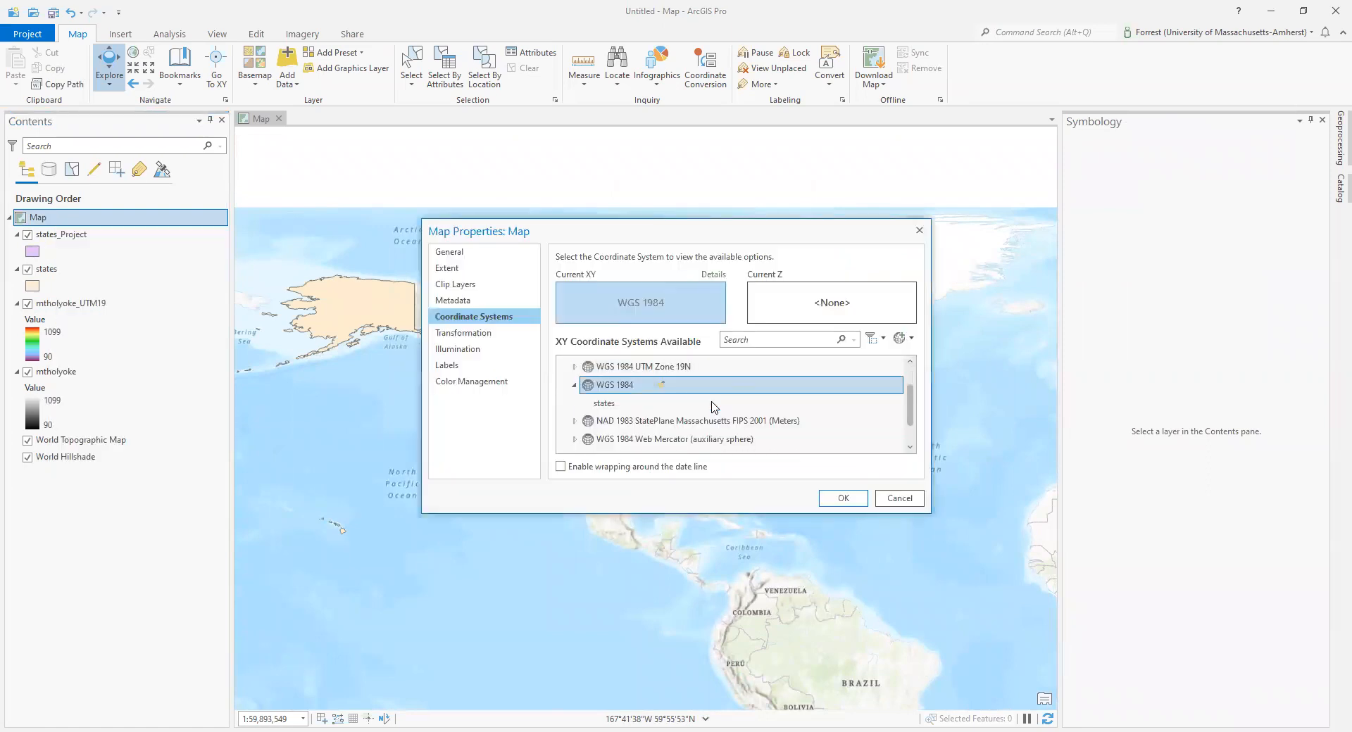
left_click(688, 367)
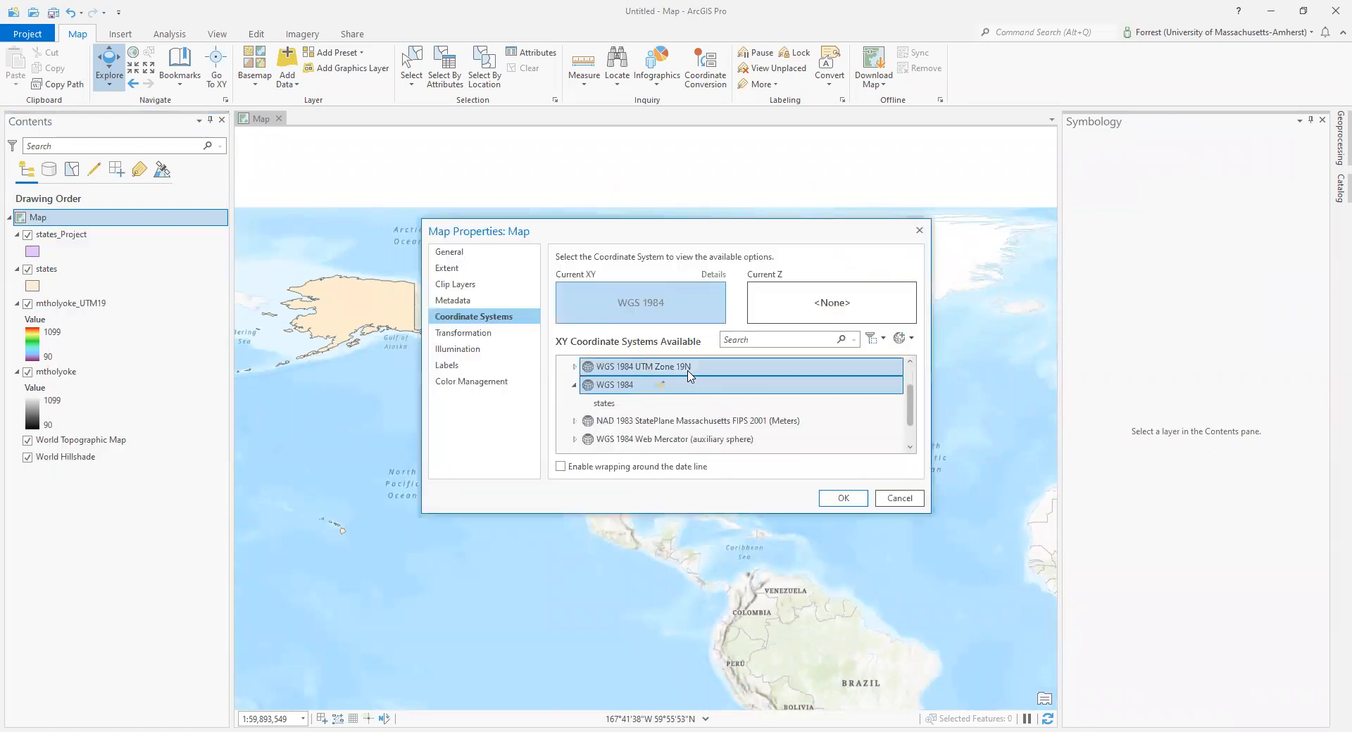
left_click(844, 498)
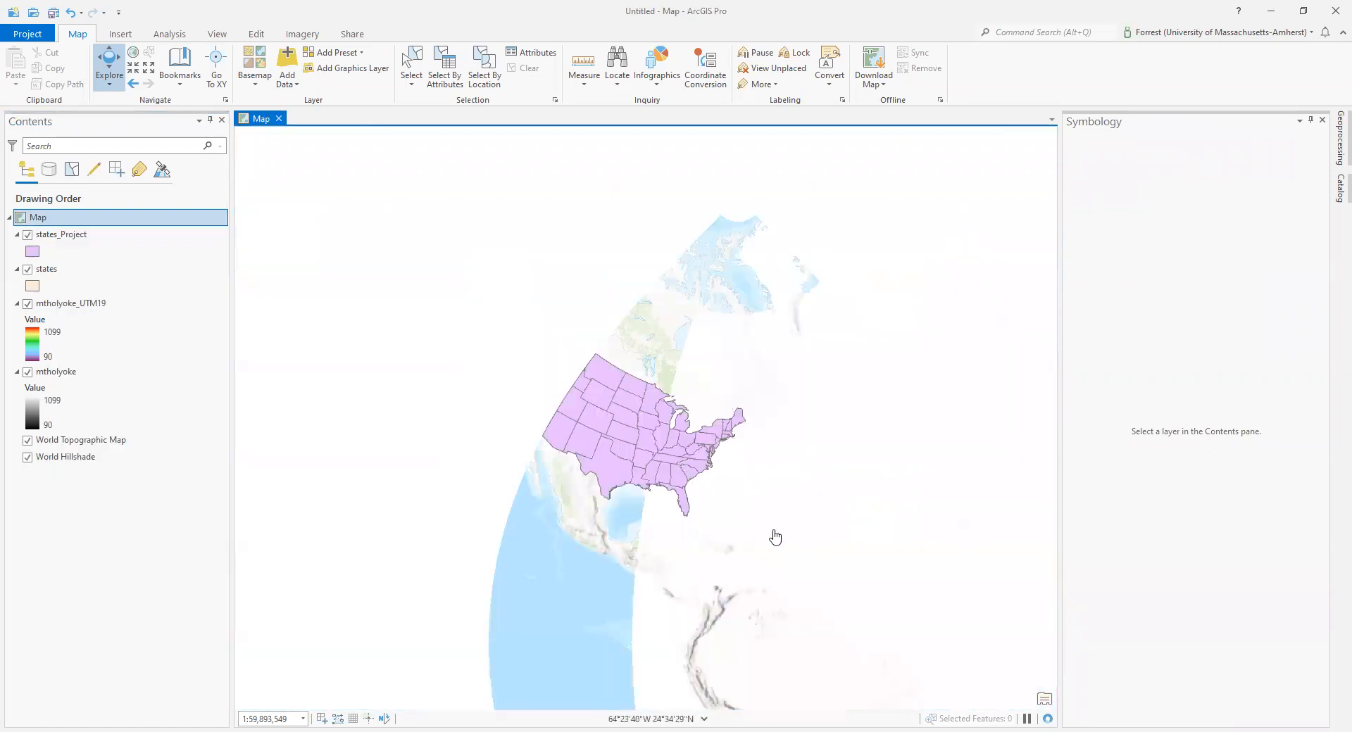
- Examine the whole basemap and states extent in the UTM projection, and close the Symbology pane
scroll(787, 452, "down", 5)
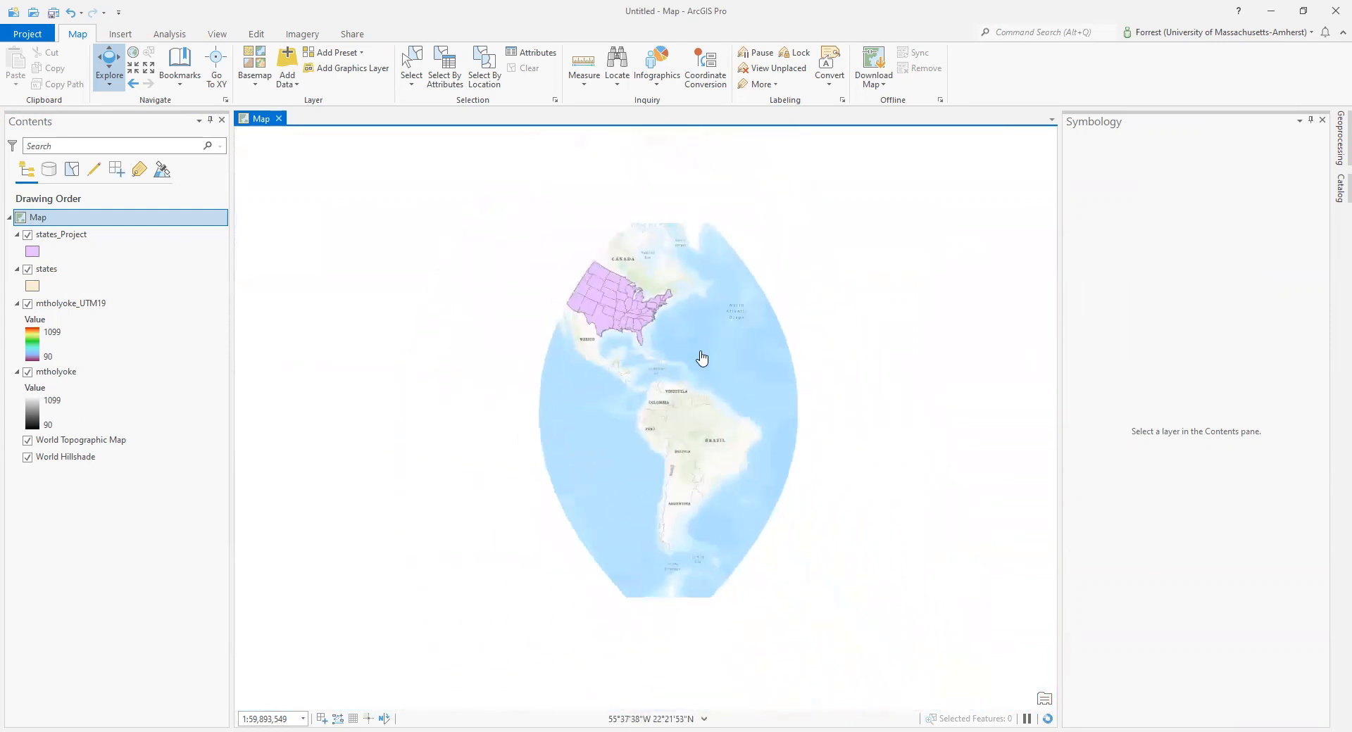
left_click_drag(650, 425, 646, 419)
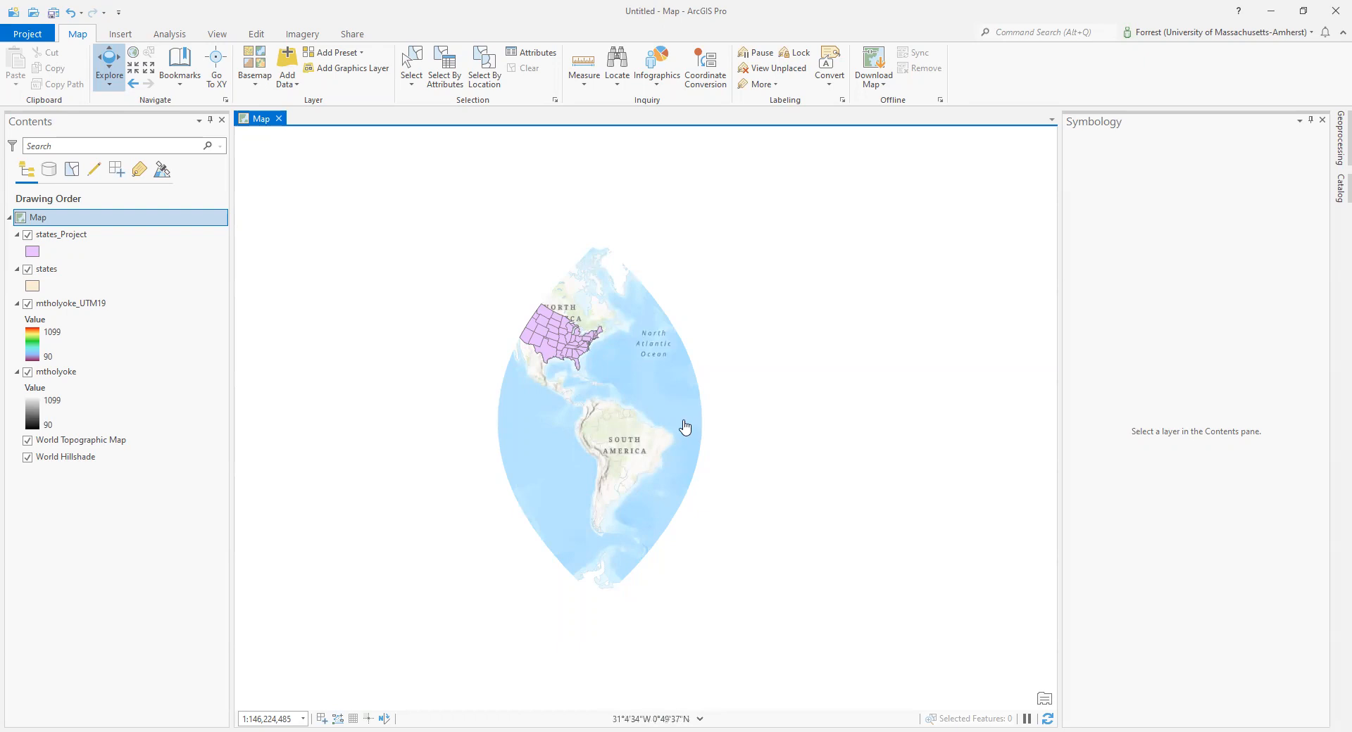
scroll(683, 537, "up", 2)
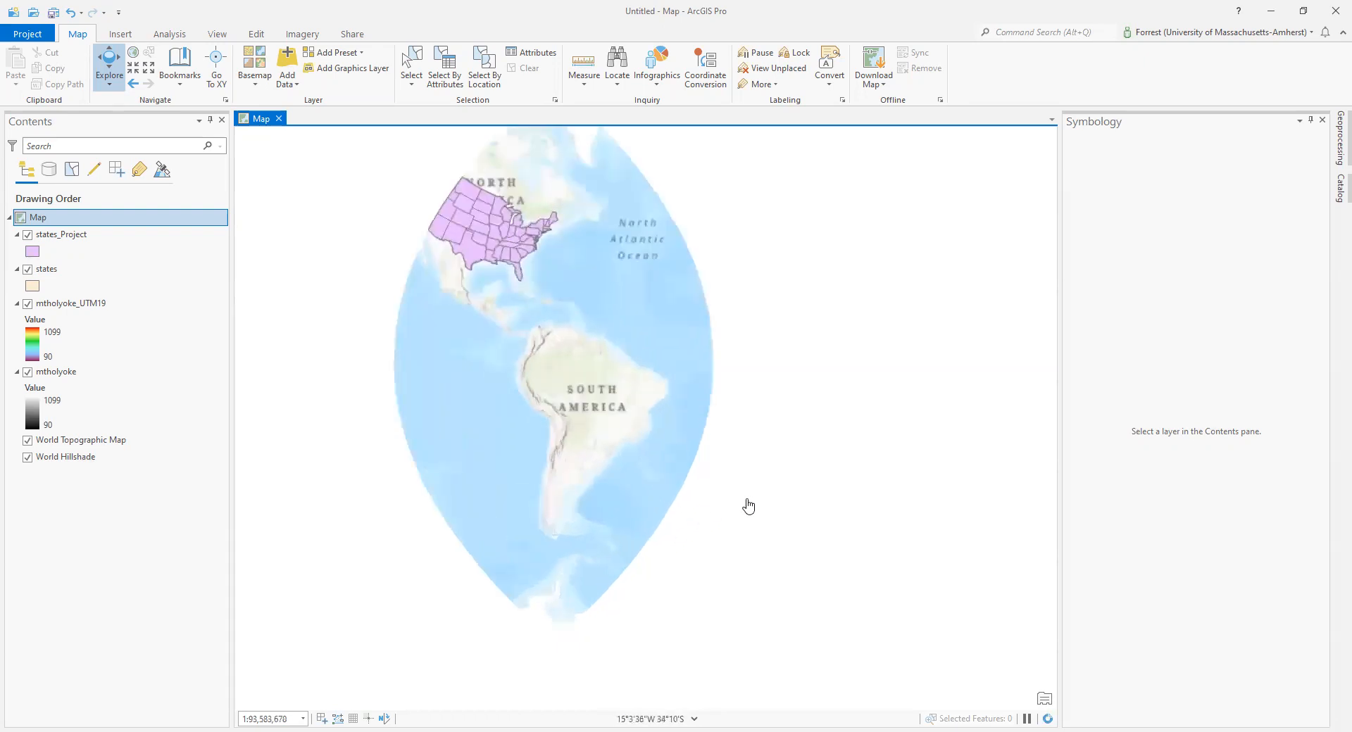
left_click_drag(904, 517, 945, 553)
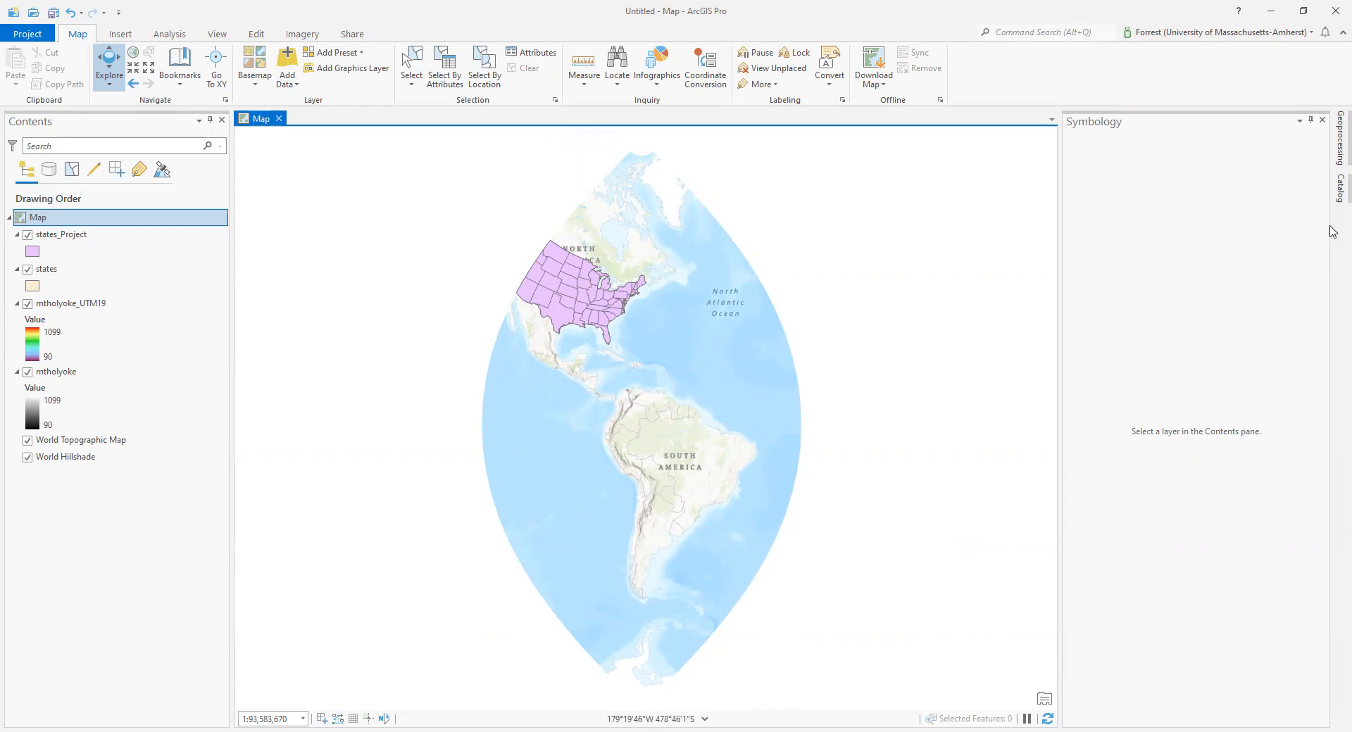
left_click(1322, 122)
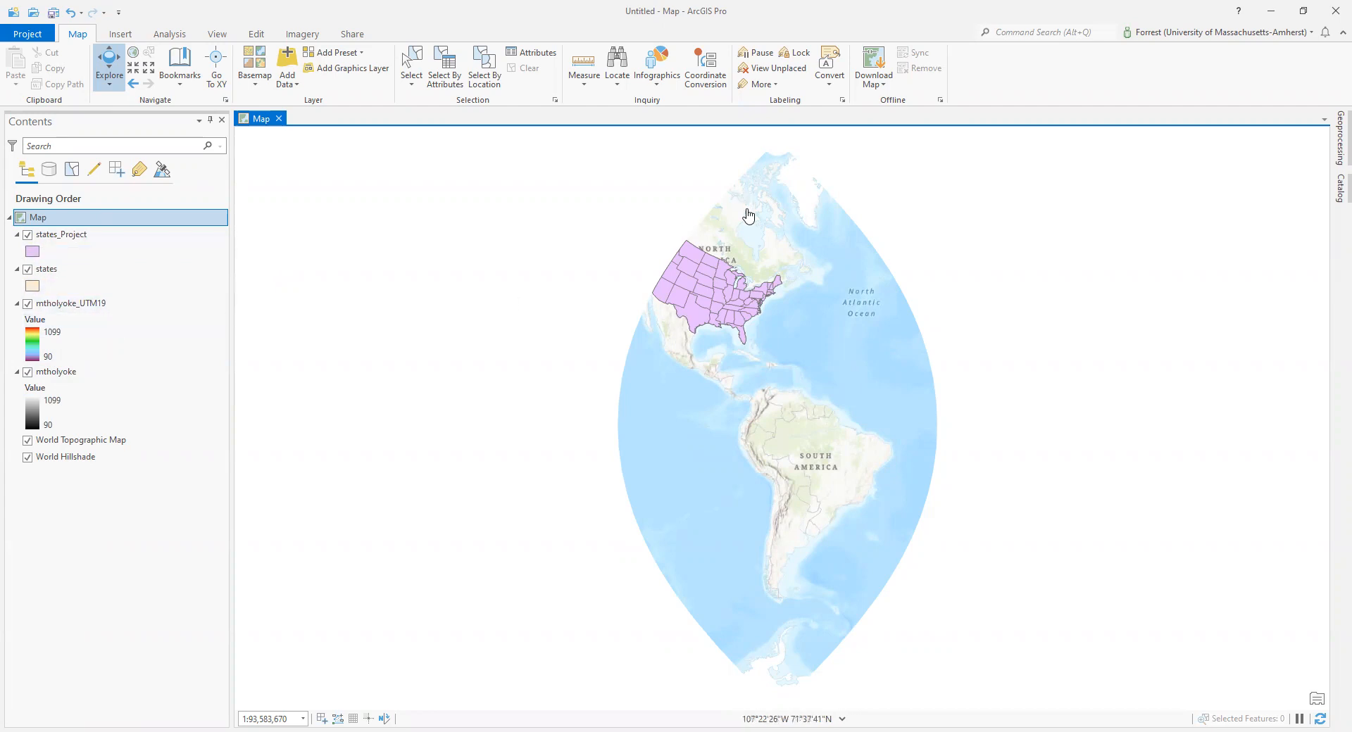
- Turn off the visibility of the states and states_Project layers
left_click(18, 269)
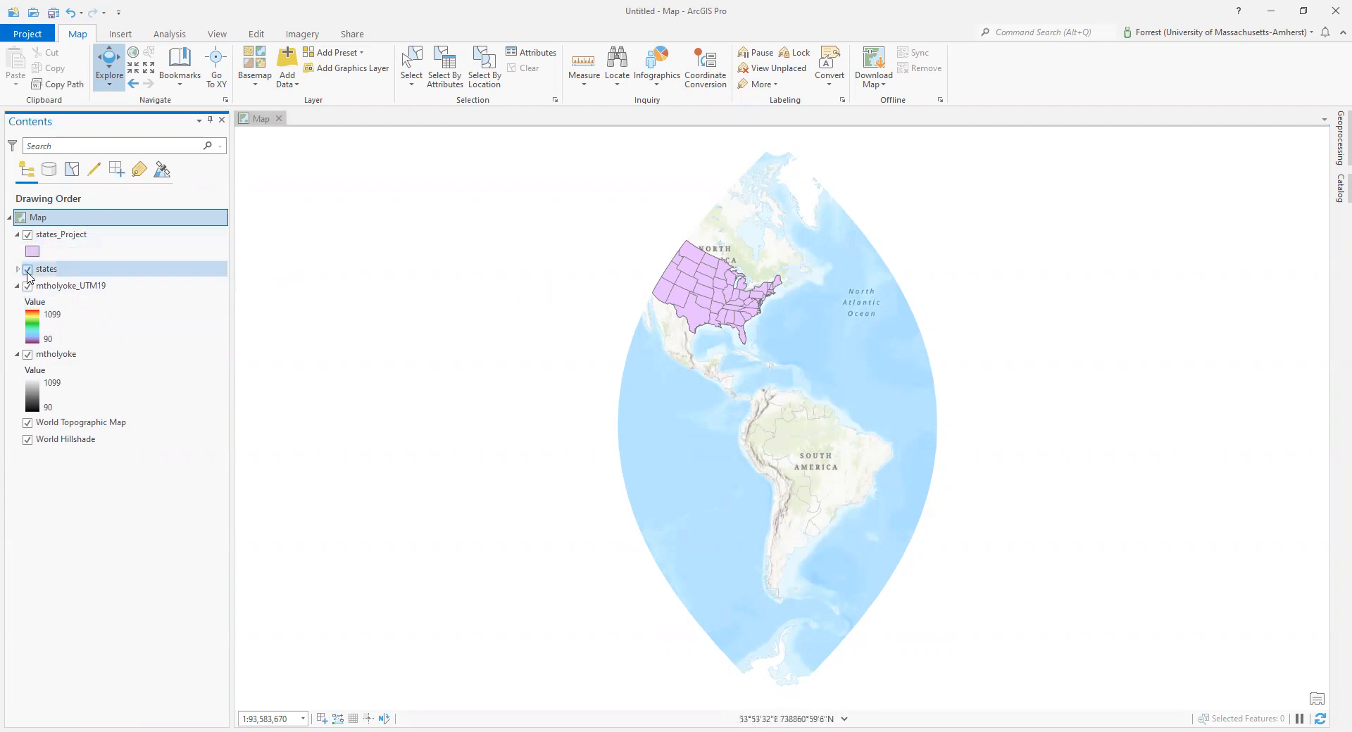
left_click(16, 269)
left_click(27, 269)
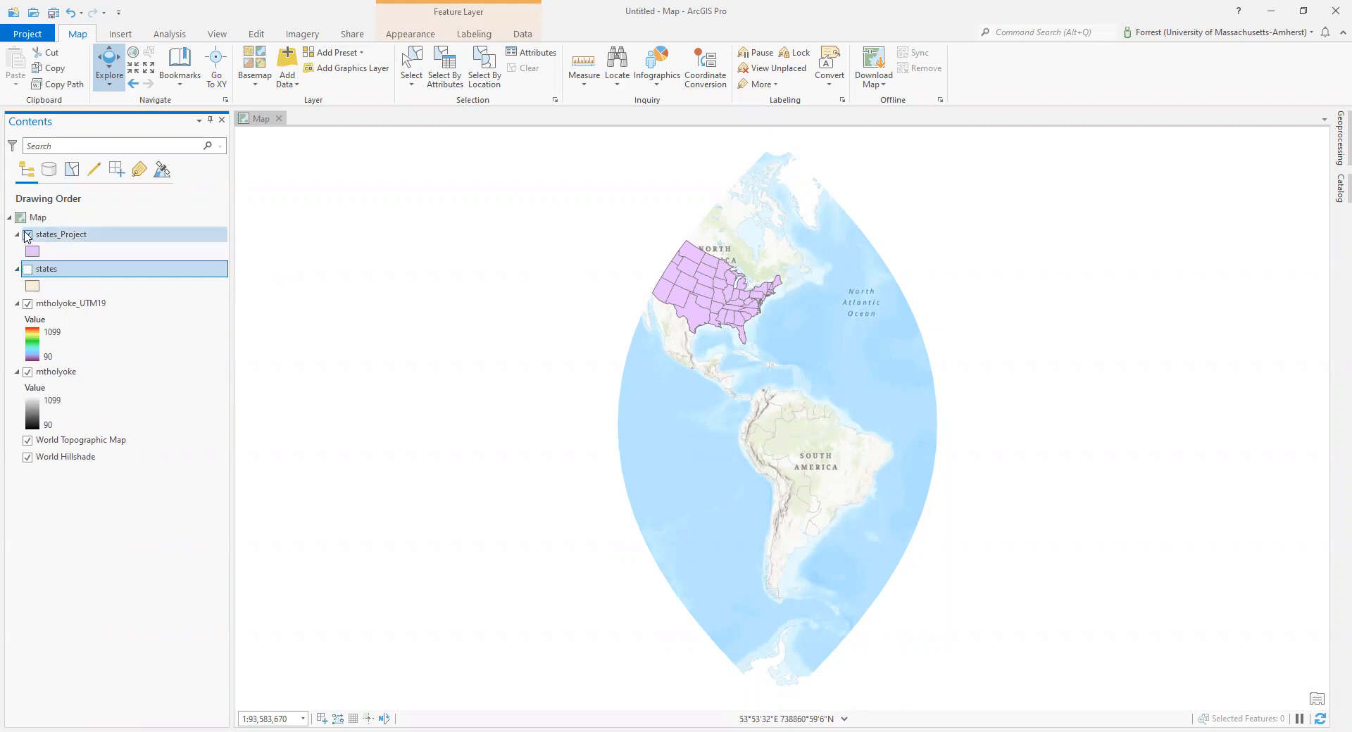
left_click(28, 234)
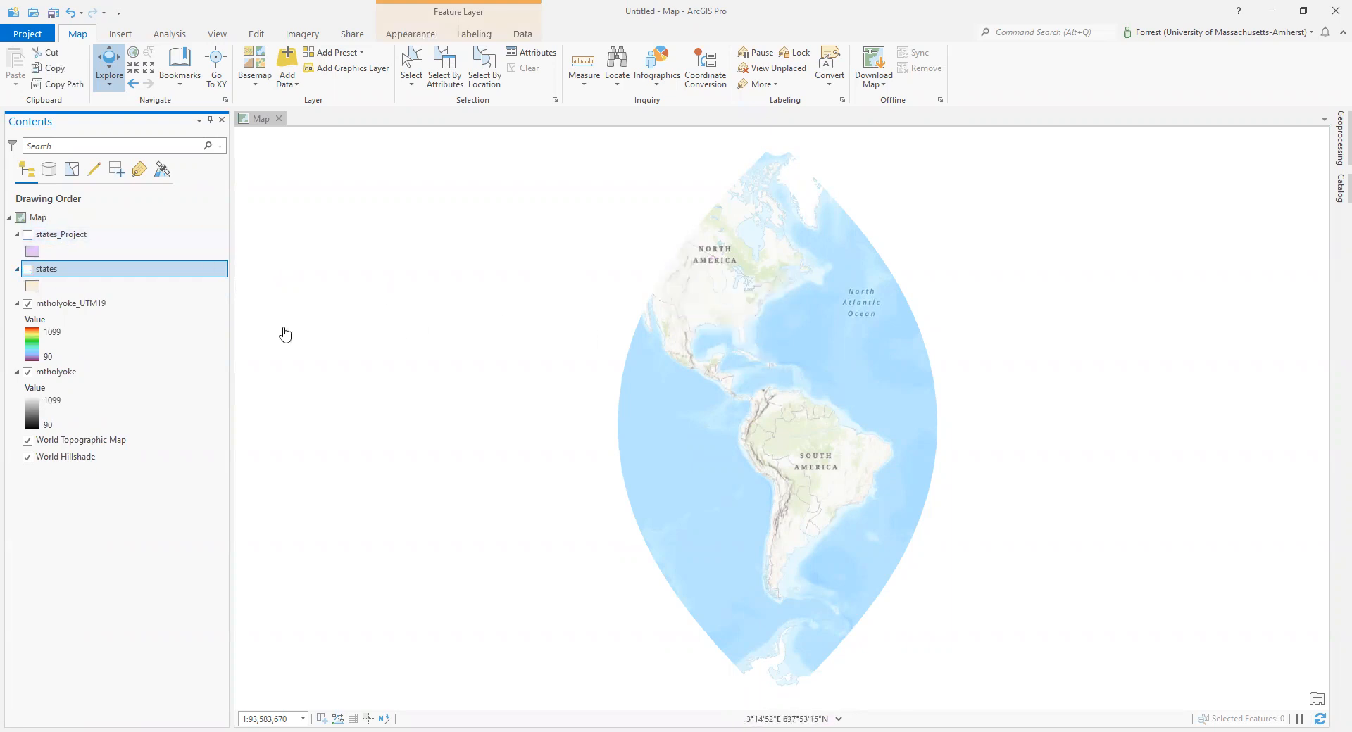
- Compare the full extents of mtholyoke_UTM19 and mtholyoke in Massachusetts by toggling the projected raster
scroll(776, 286, "up", 6)
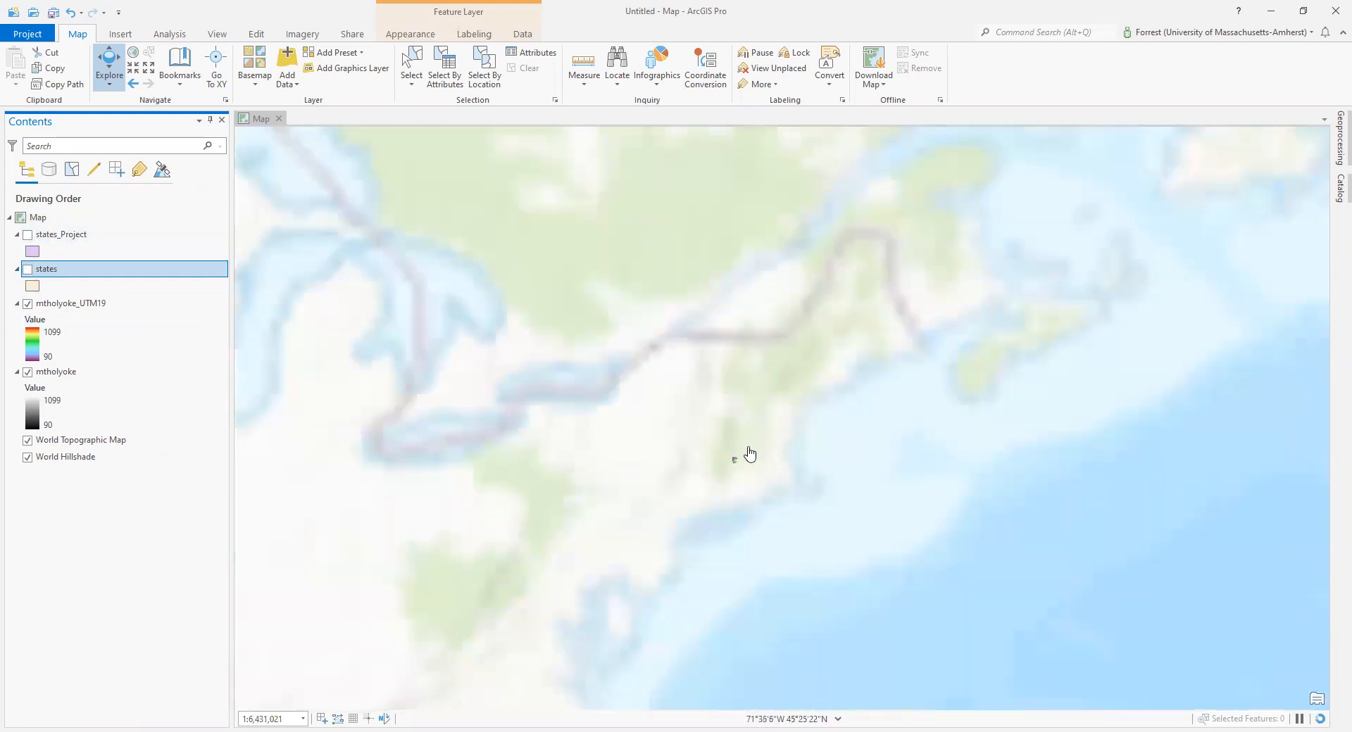
scroll(749, 282, "up", 10)
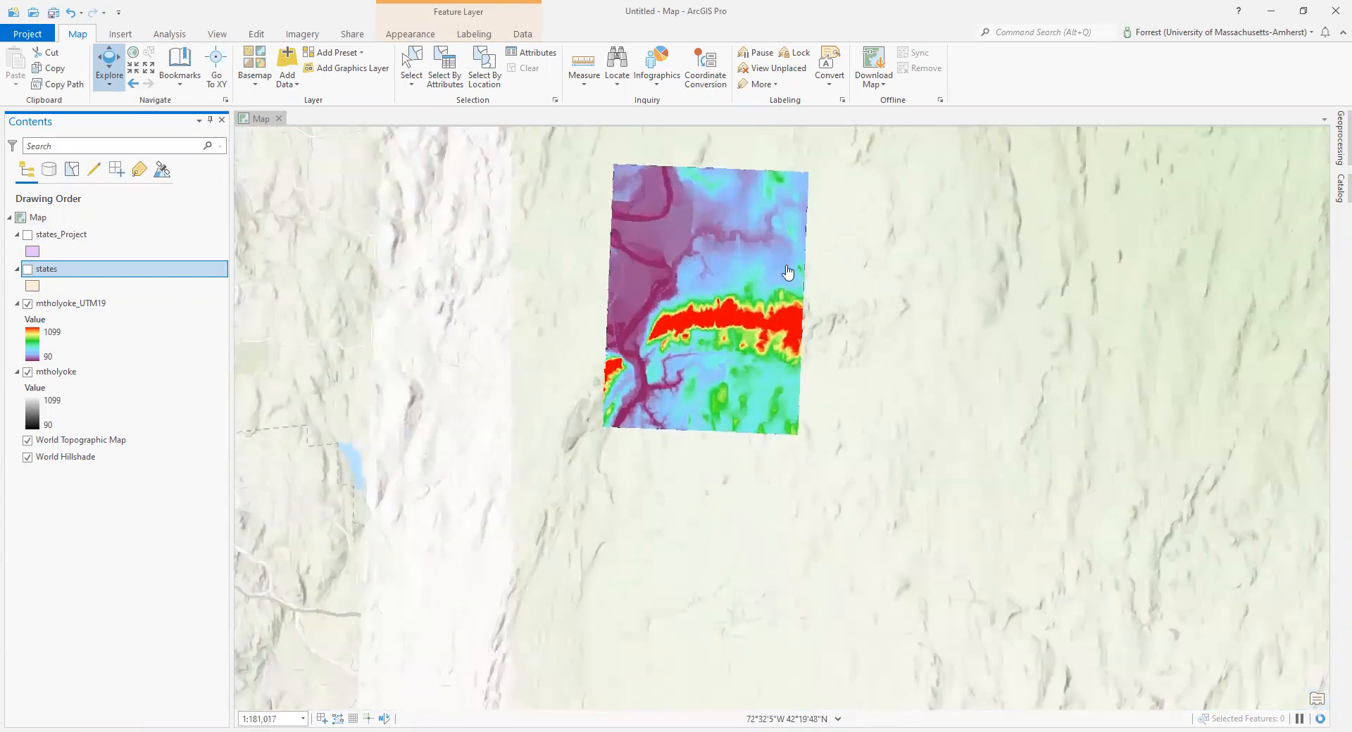
scroll(776, 359, "down", 2)
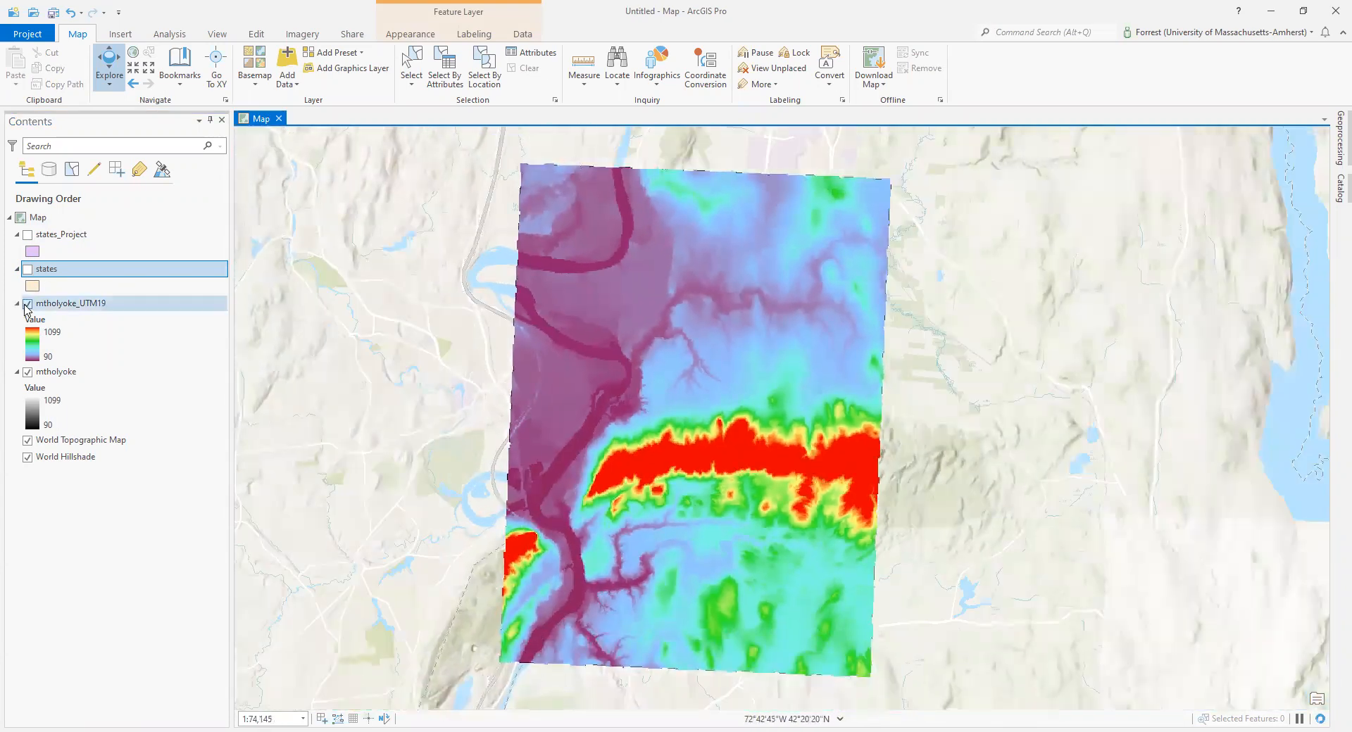
left_click(28, 303)
left_click(27, 304)
left_click(28, 304)
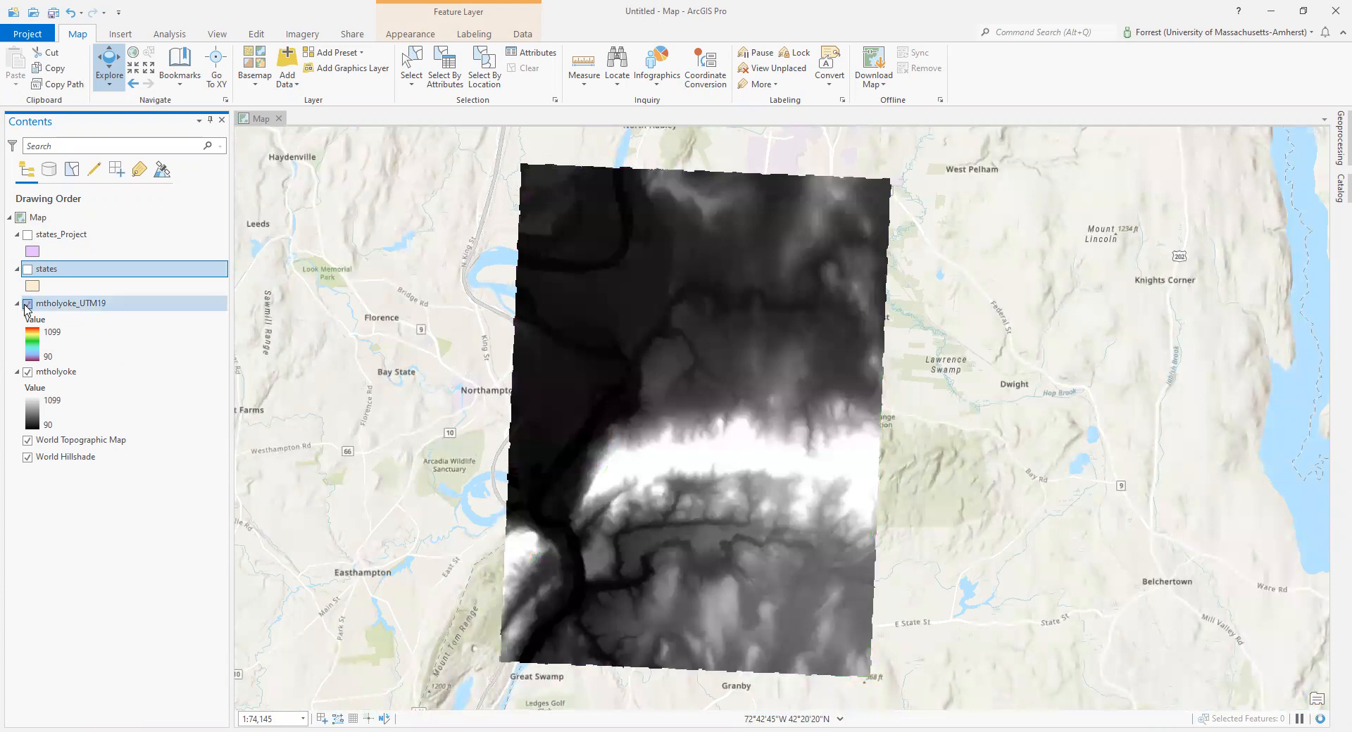
left_click(28, 303)
- Compare the cell edges of both rasters at their northeast corner by toggling mtholyoke_UTM19
scroll(879, 187, "up", 1)
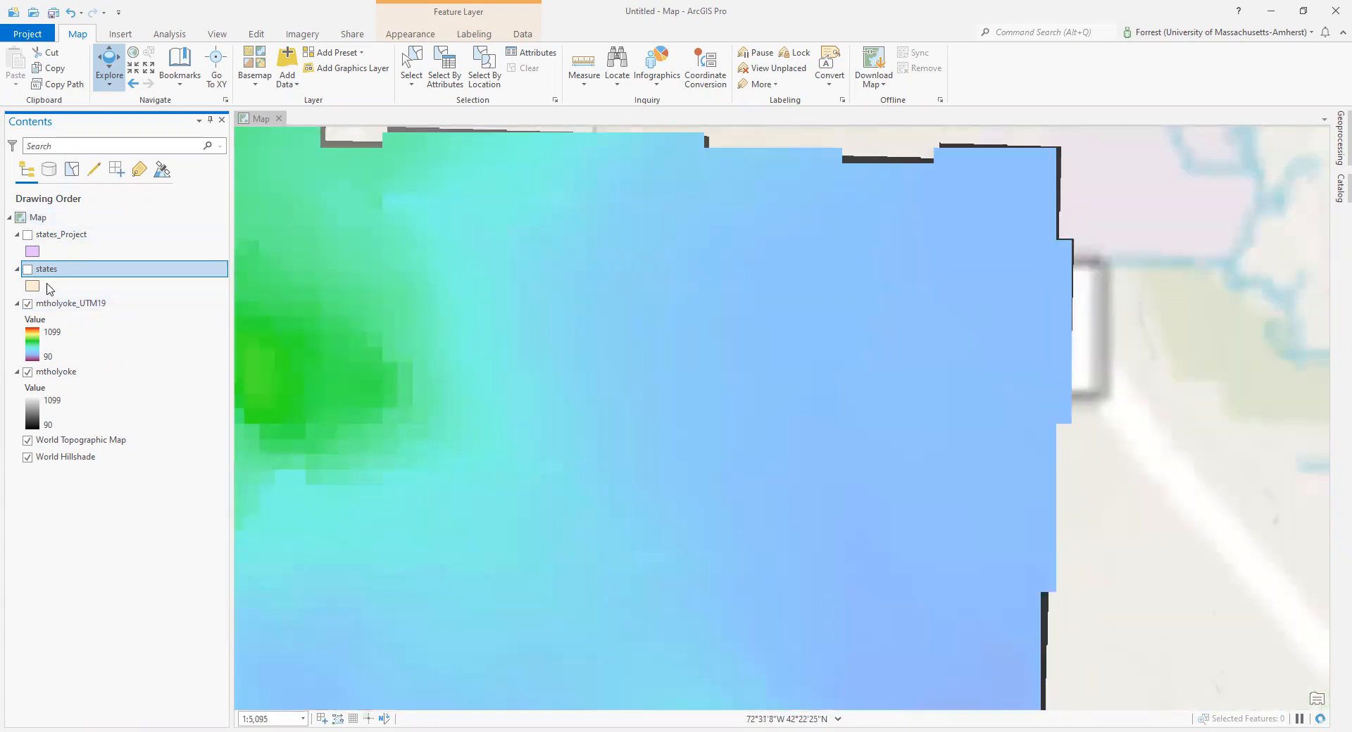
left_click(29, 304)
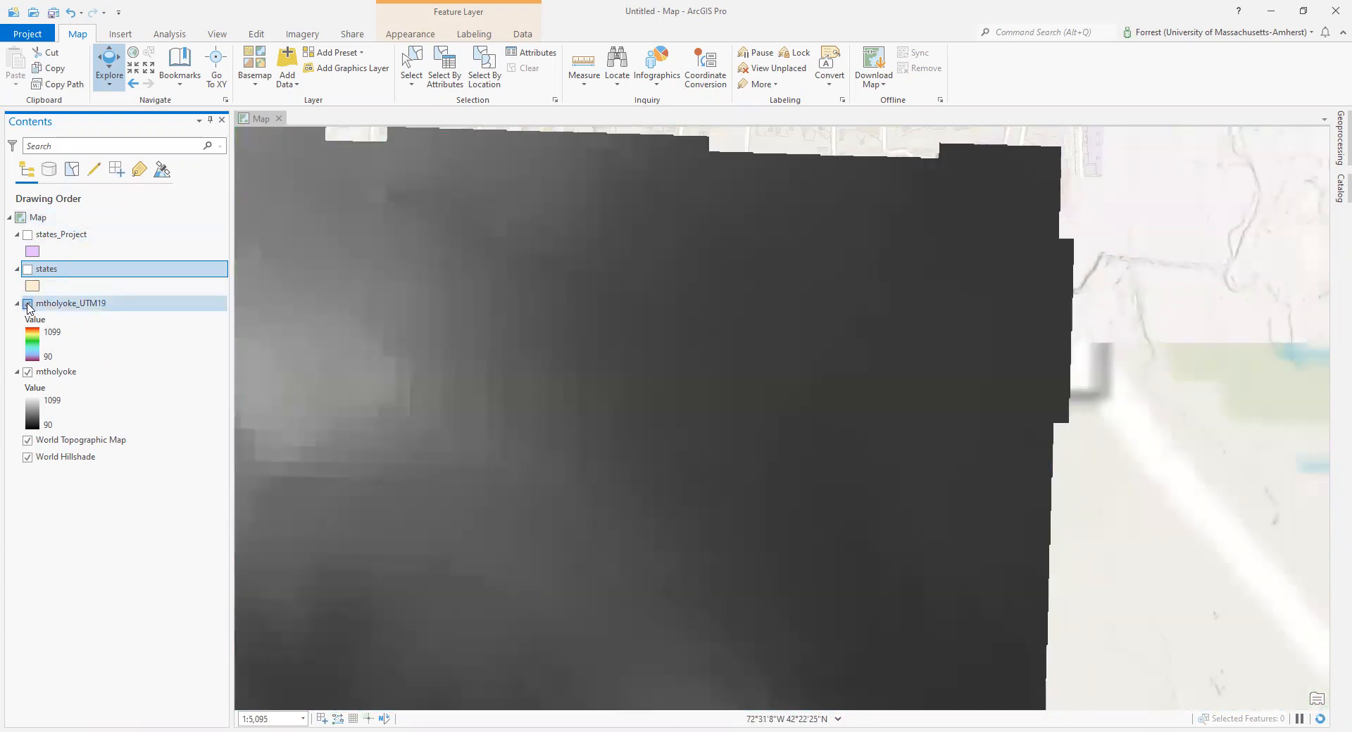
left_click(28, 304)
- Turn states and states_Project back on, and toggle states_Project over the whole United States to compare the two layers
left_click(28, 269)
left_click(28, 235)
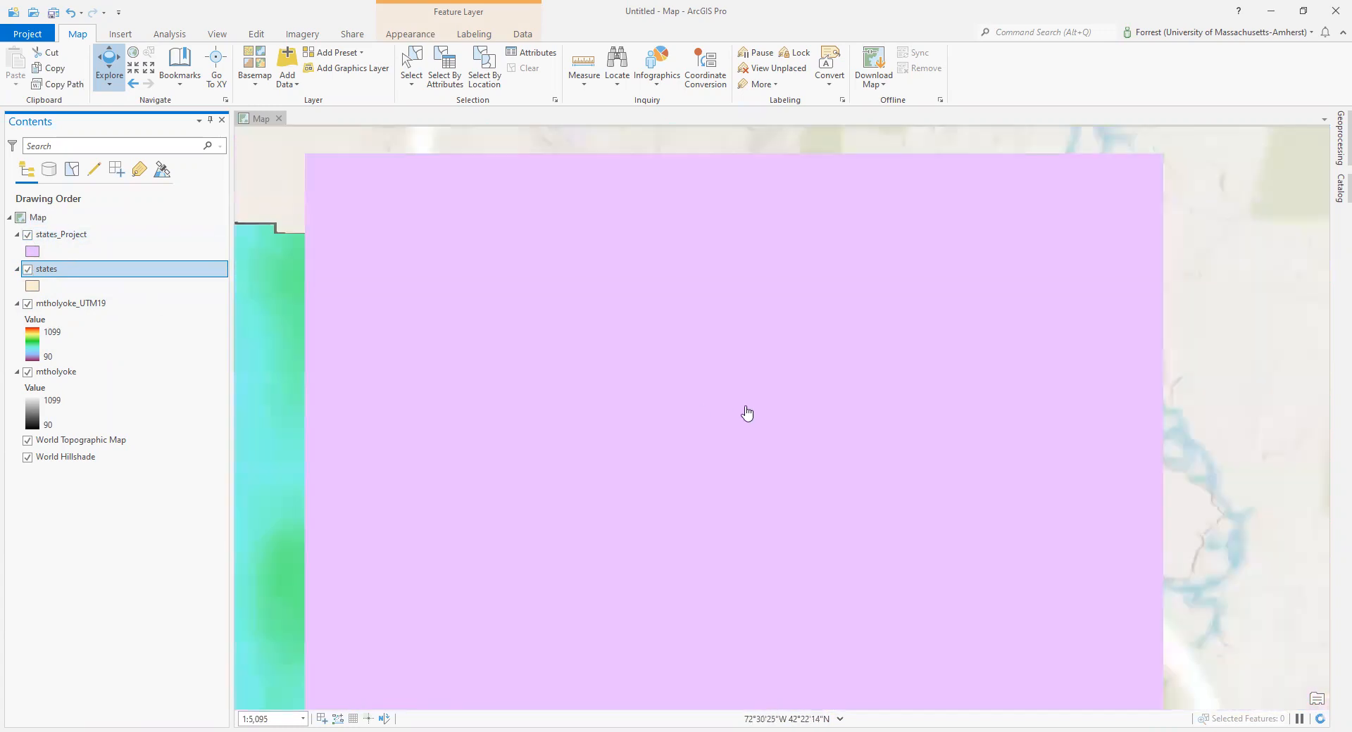
scroll(747, 414, "down", 10)
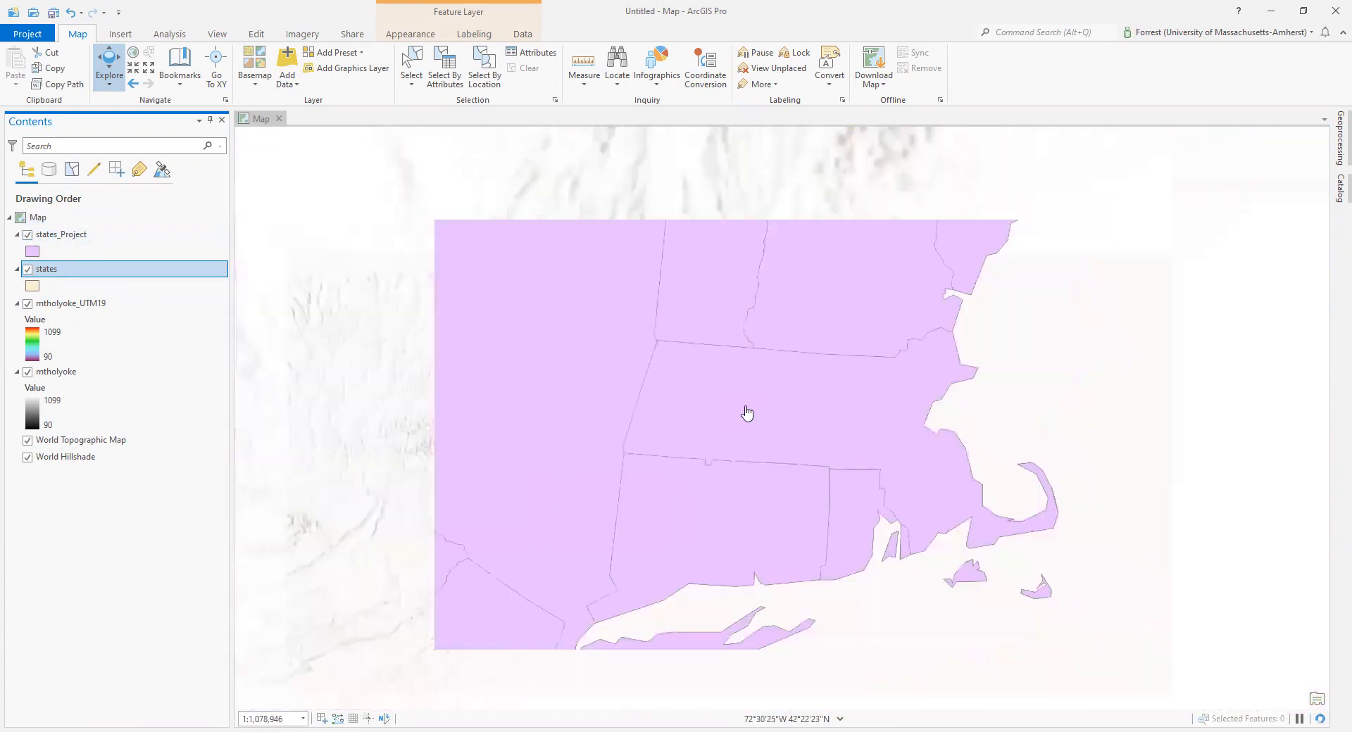
scroll(747, 414, "down", 4)
scroll(679, 505, "down", 3)
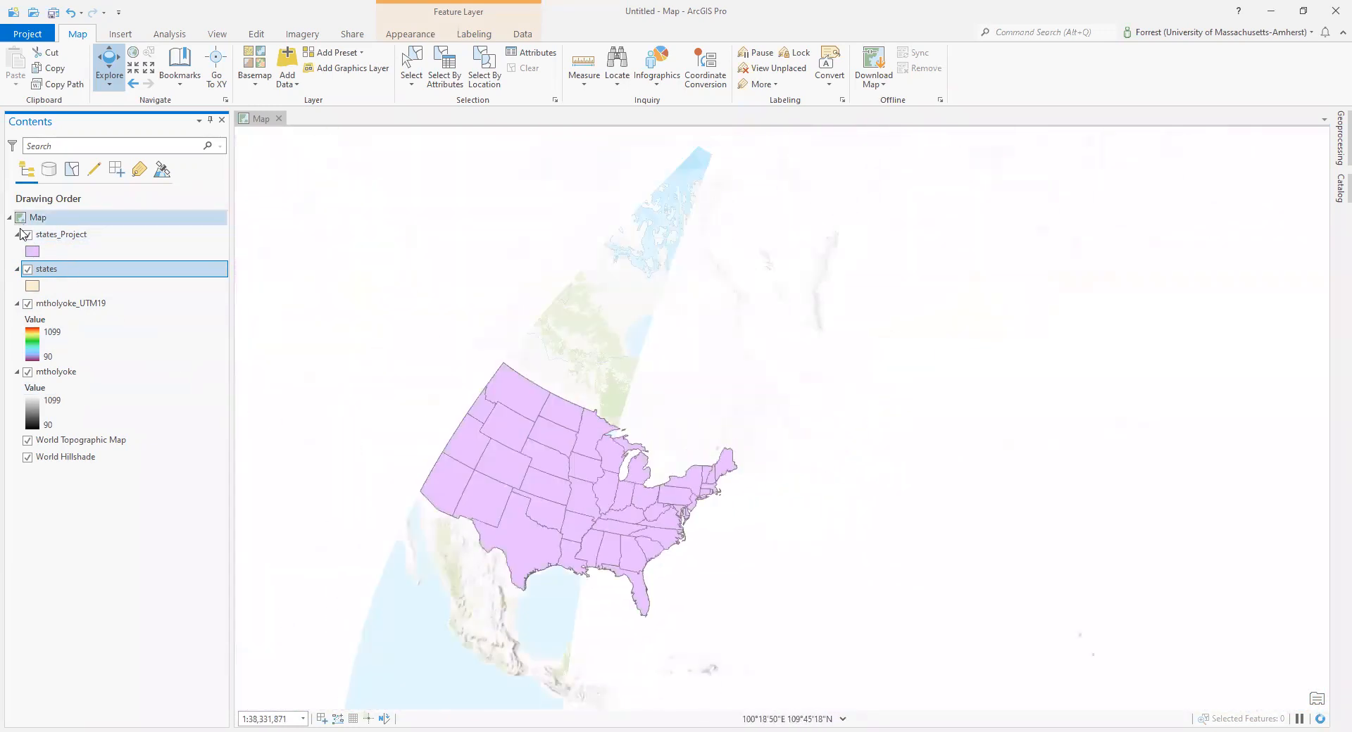
left_click(28, 235)
left_click(28, 235)
left_click(28, 236)
left_click(28, 236)
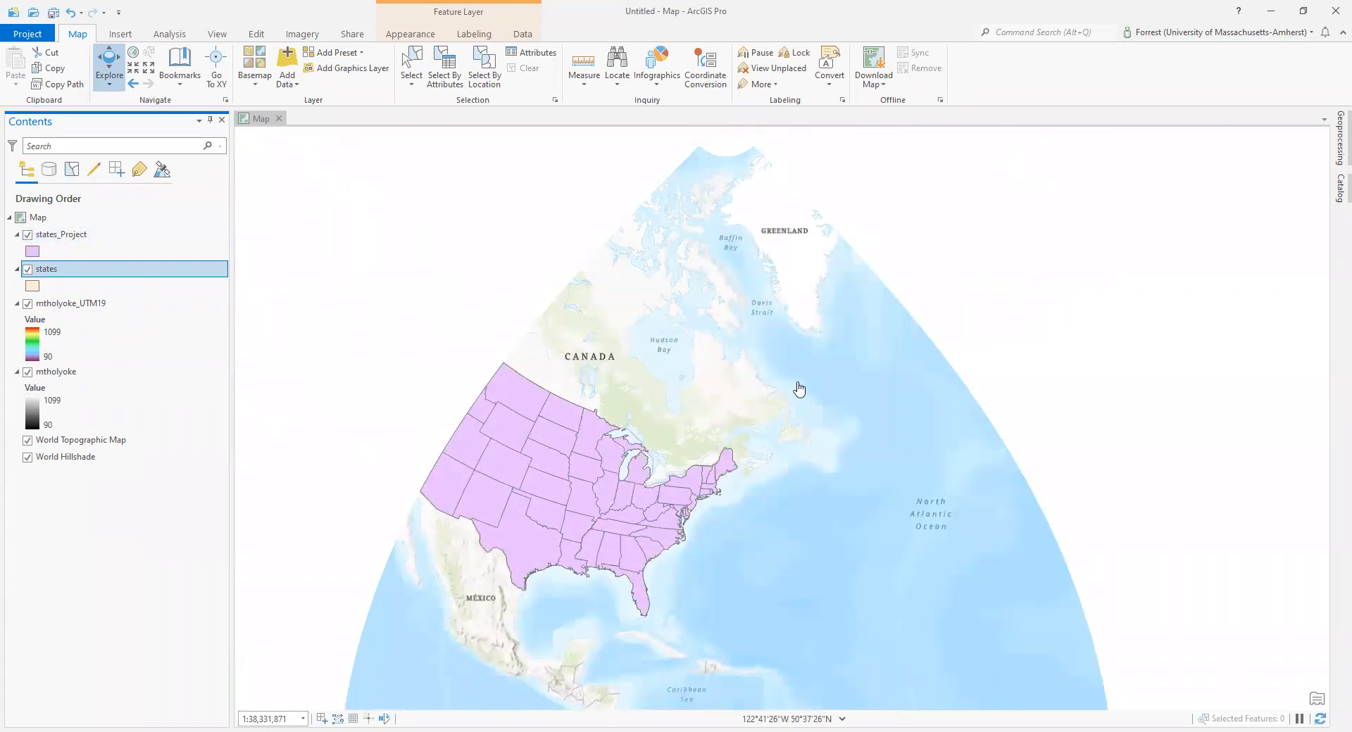
scroll(972, 425, "down", 4)
left_click_drag(1030, 512, 864, 369)
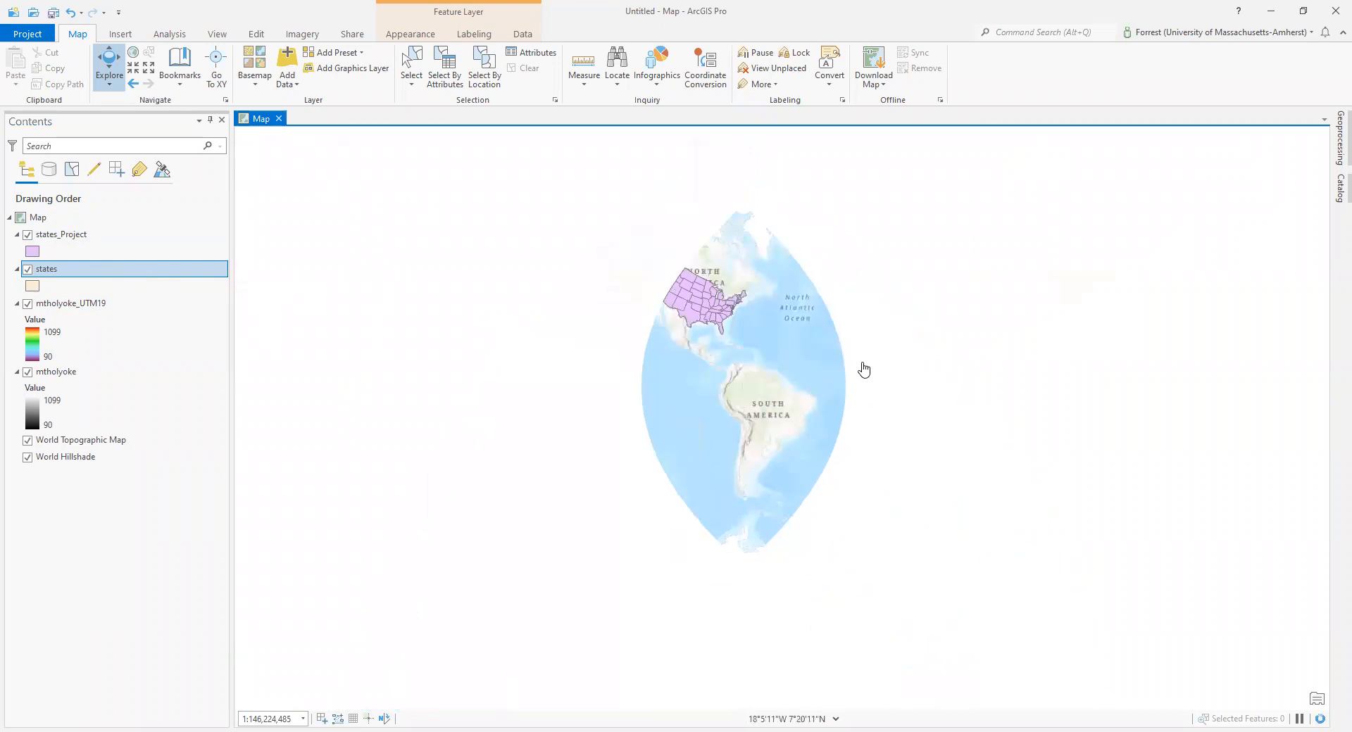